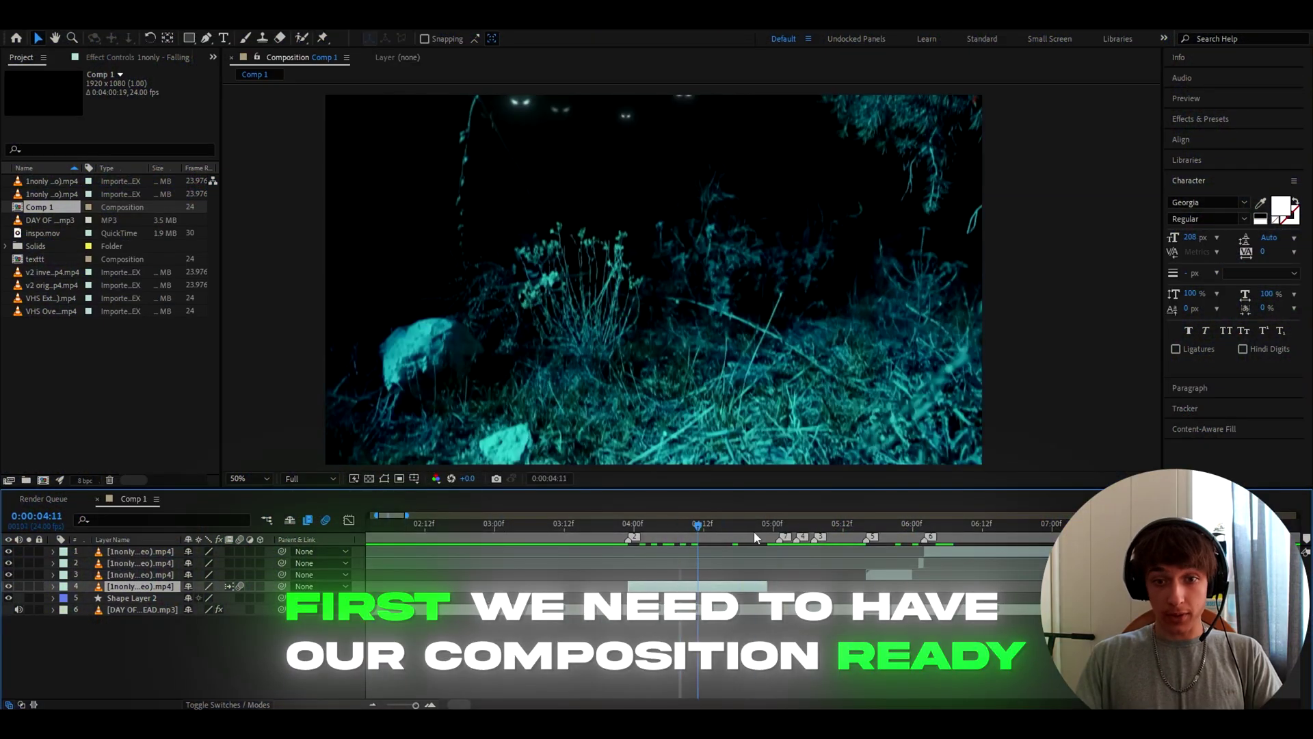
Step: Scrub through the composition from about 4 to 7 seconds to review the placed video clips
{"action": "left_click_drag", "start_coordinate": [712, 541], "coordinate": [890, 531]}
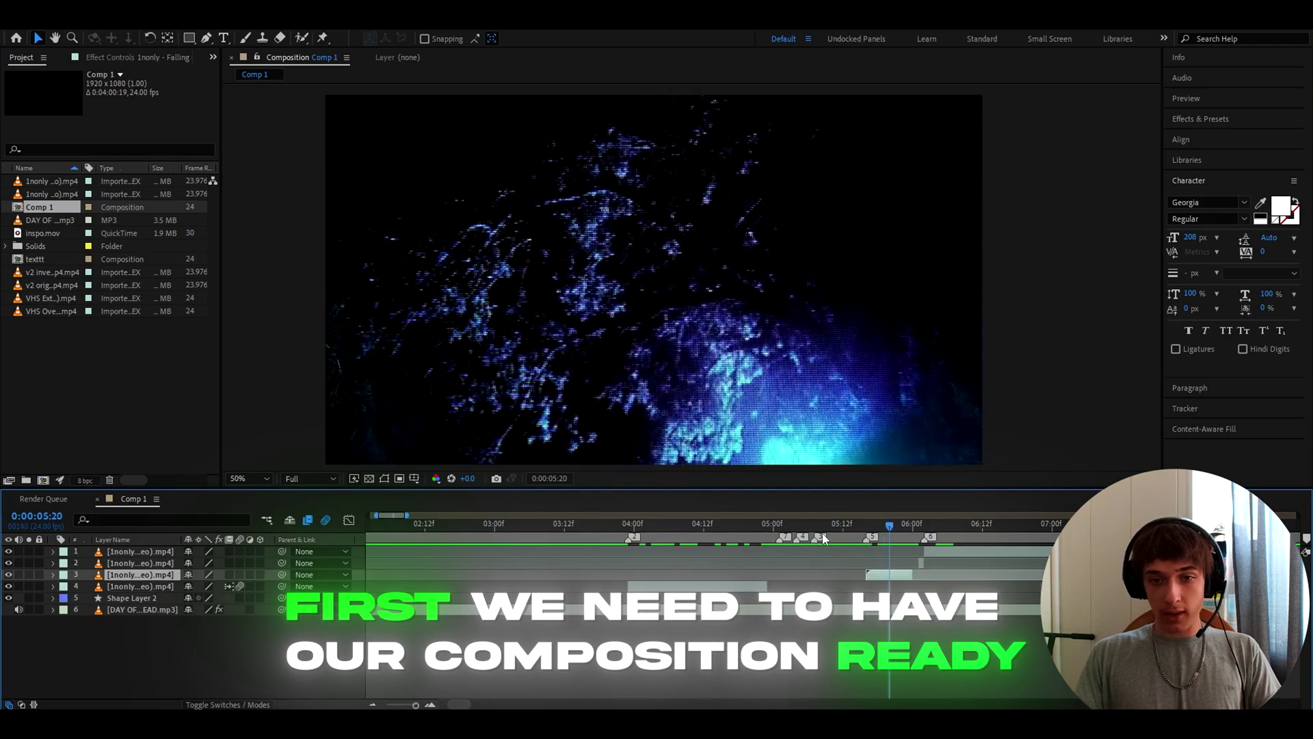
{"action": "scroll", "coordinate": [623, 351], "scroll_direction": "down", "scroll_amount": 1}
{"action": "scroll", "coordinate": [622, 351], "scroll_direction": "up", "scroll_amount": 1}
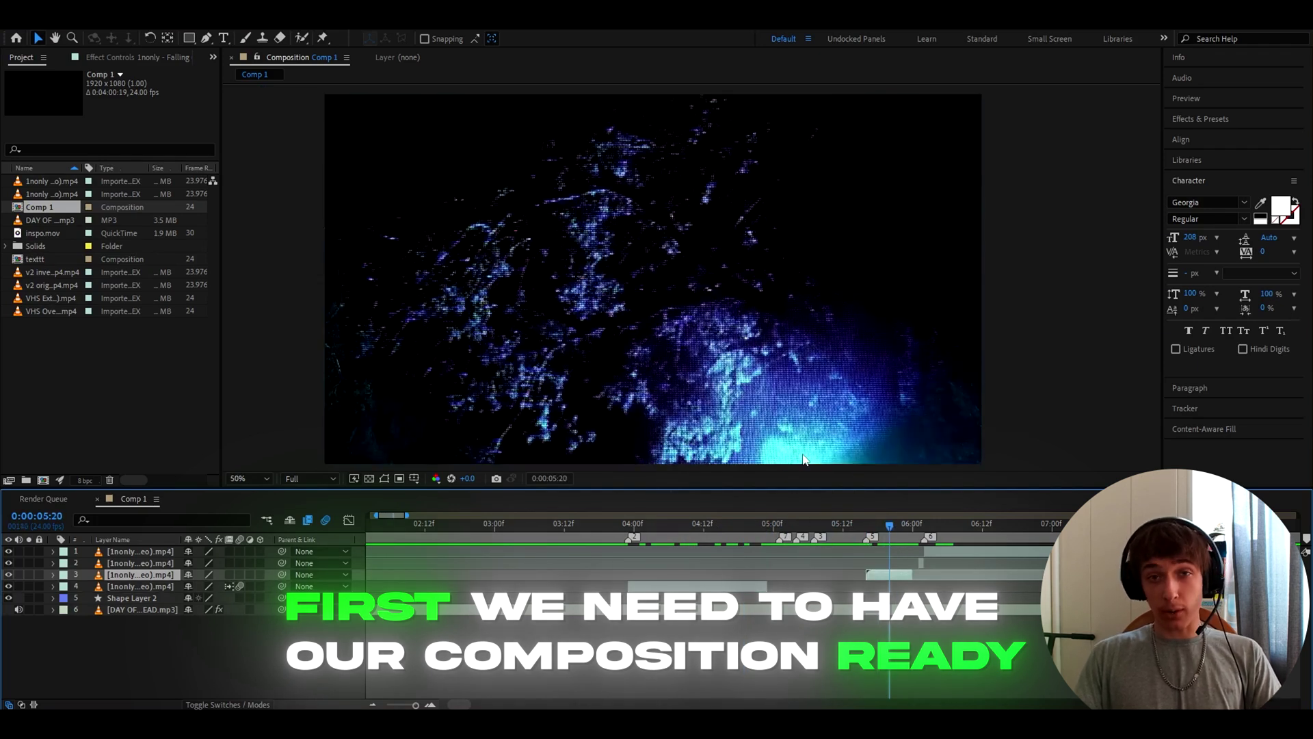
{"action": "left_click", "coordinate": [977, 528]}
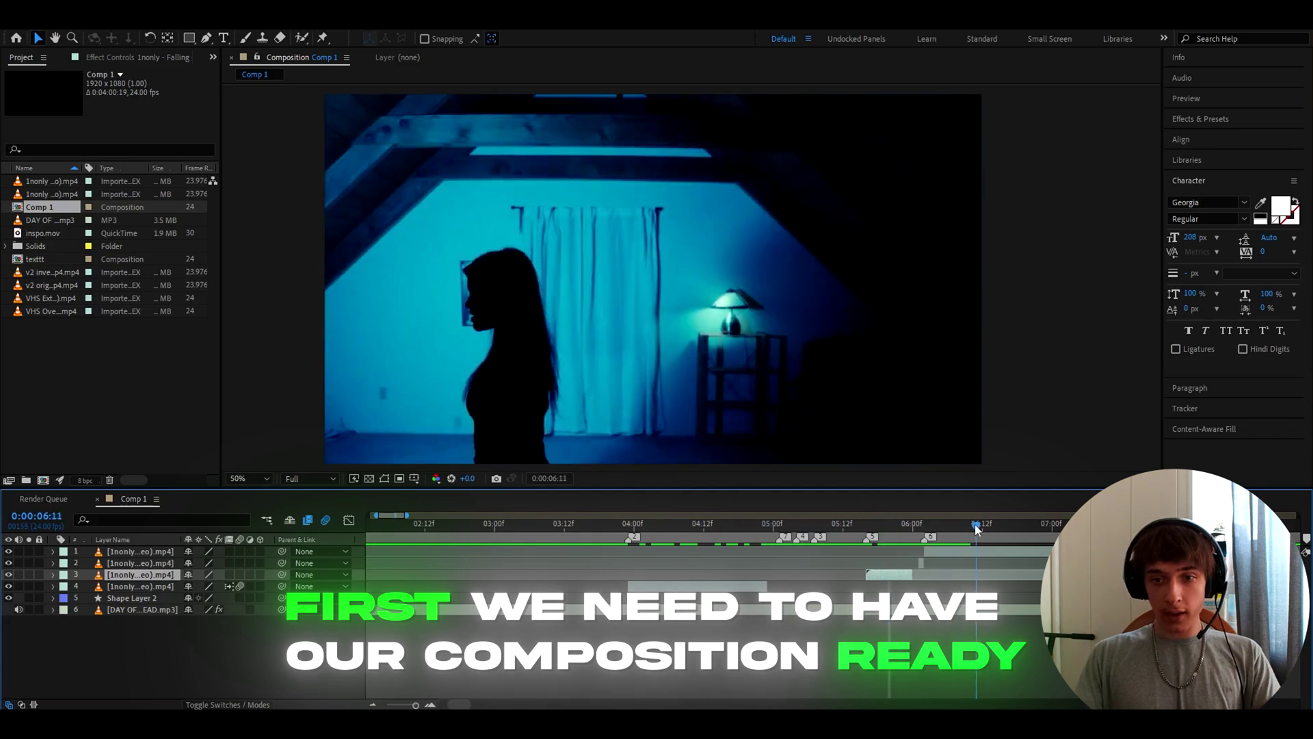
{"action": "left_click_drag", "start_coordinate": [976, 526], "coordinate": [1027, 526]}
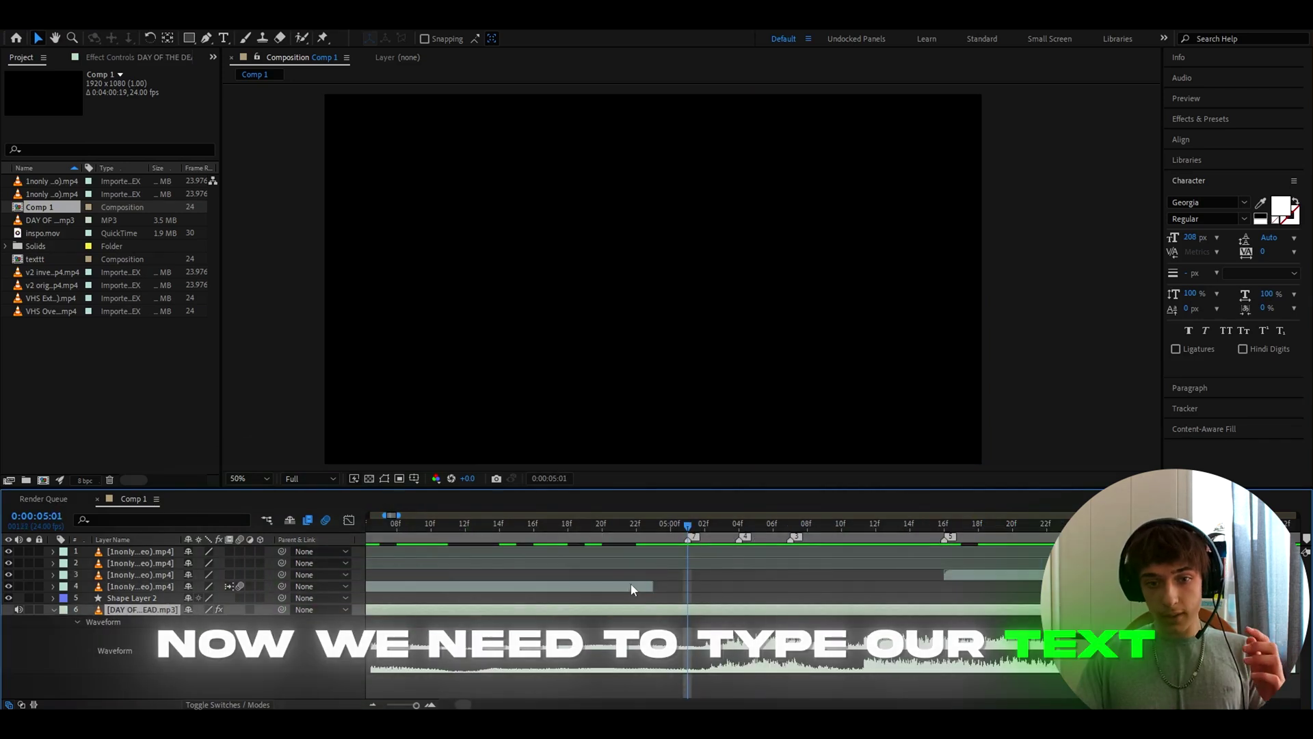
Step: Create a paragraph text layer reading "it's" above the fourth video clip layer, keeping the Georgia Regular font
{"action": "left_click", "coordinate": [631, 584]}
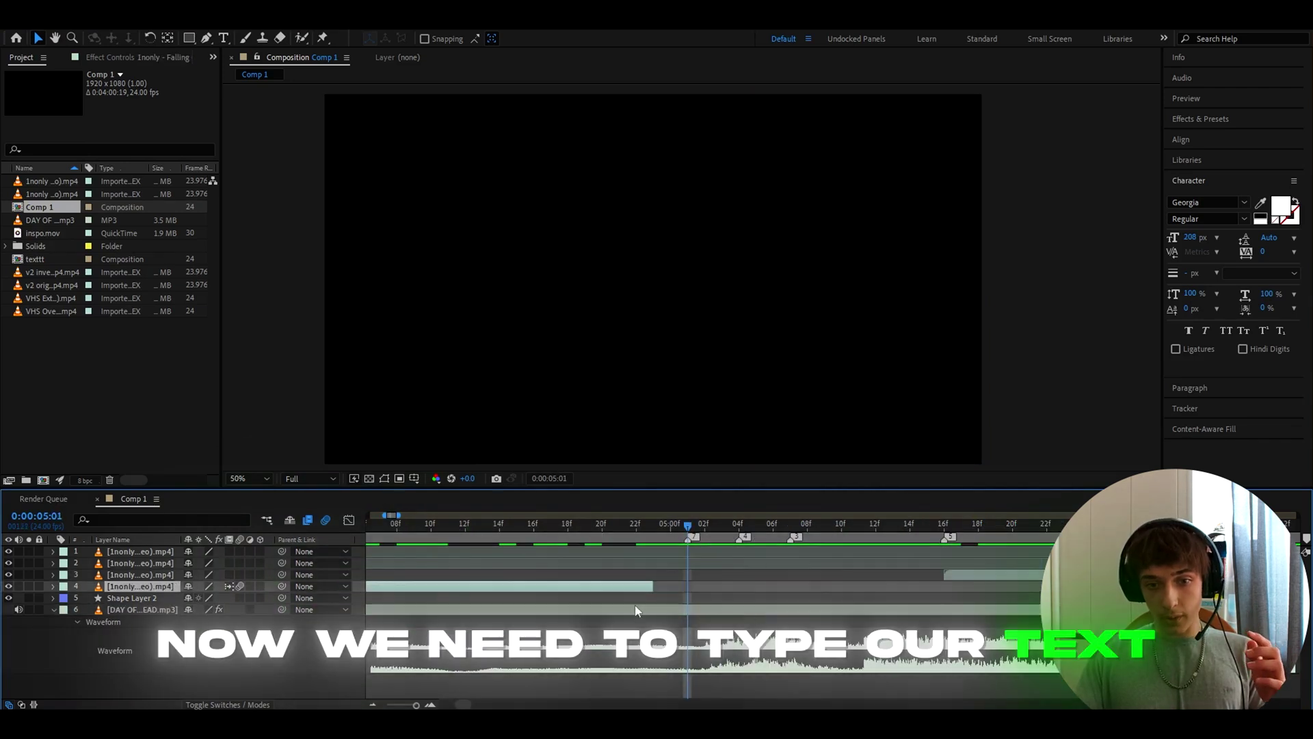
{"action": "key", "text": "ctrl+t"}
{"action": "left_click_drag", "start_coordinate": [460, 220], "coordinate": [843, 357]}
{"action": "type", "text": "it's"}
{"action": "left_click", "coordinate": [646, 586]}
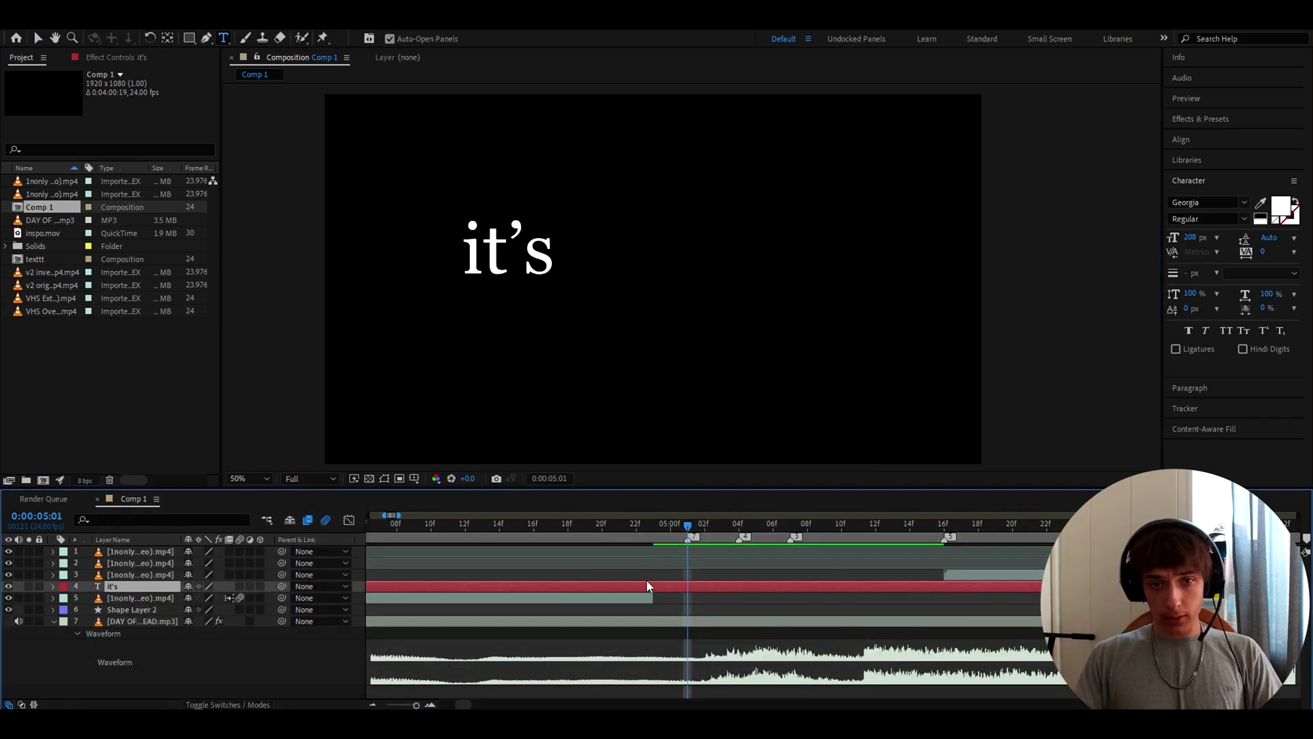
{"action": "left_click", "coordinate": [1220, 206]}
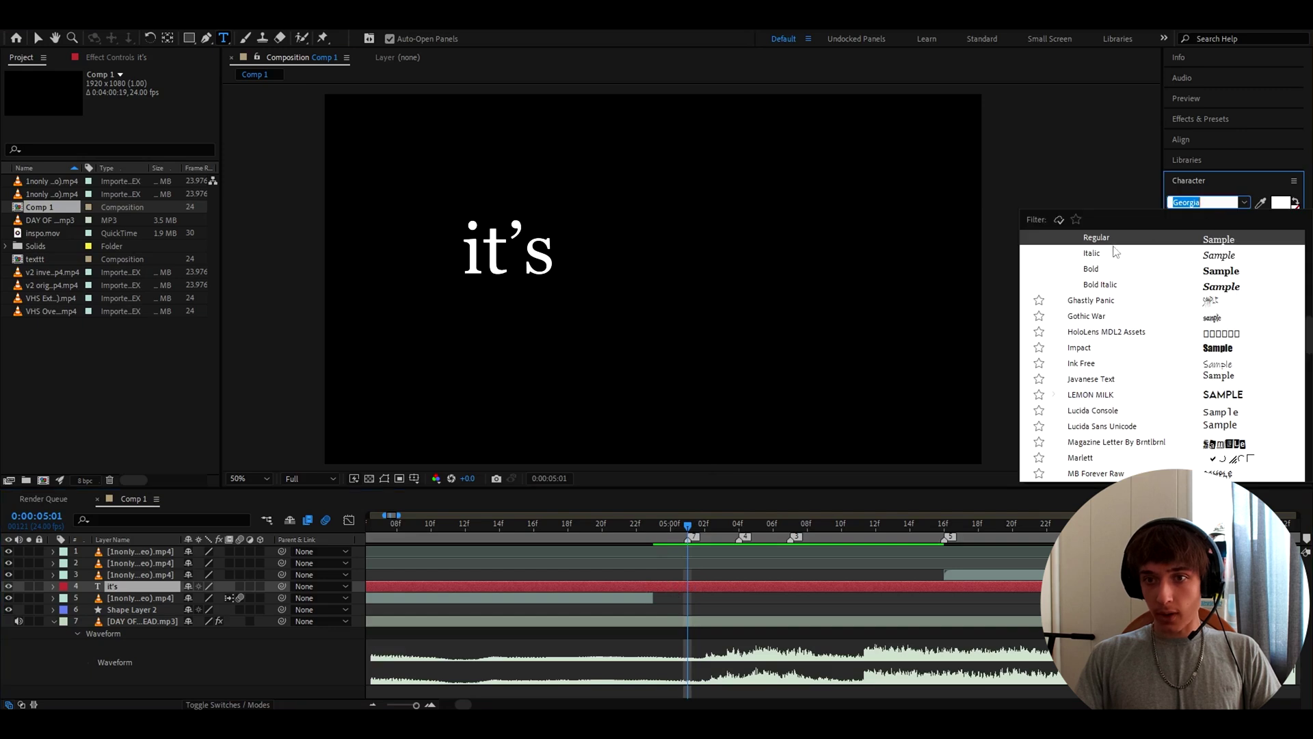
{"action": "left_click", "coordinate": [1188, 241]}
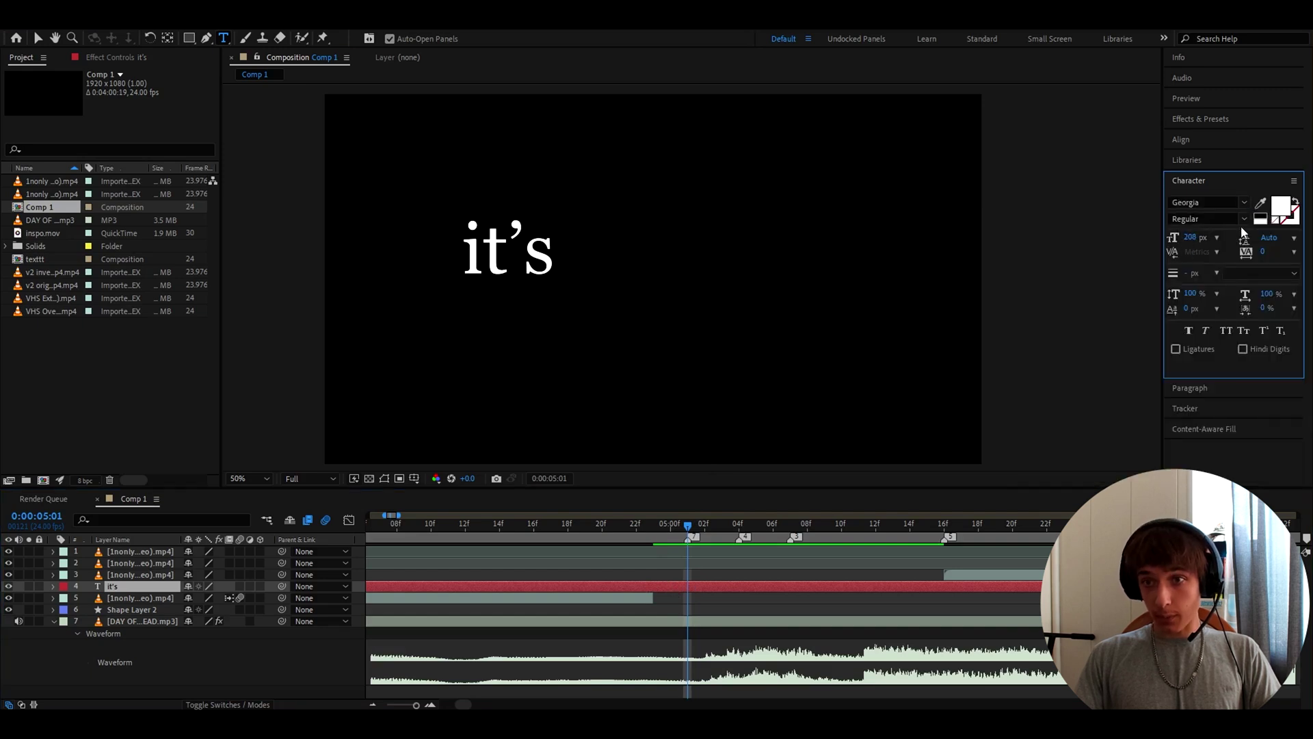
Step: Duplicate the "it's" text layer and change the copy's text to "a"
{"action": "left_click", "coordinate": [679, 588]}
{"action": "key", "text": "ctrl+d"}
{"action": "double_click", "coordinate": [682, 586]}
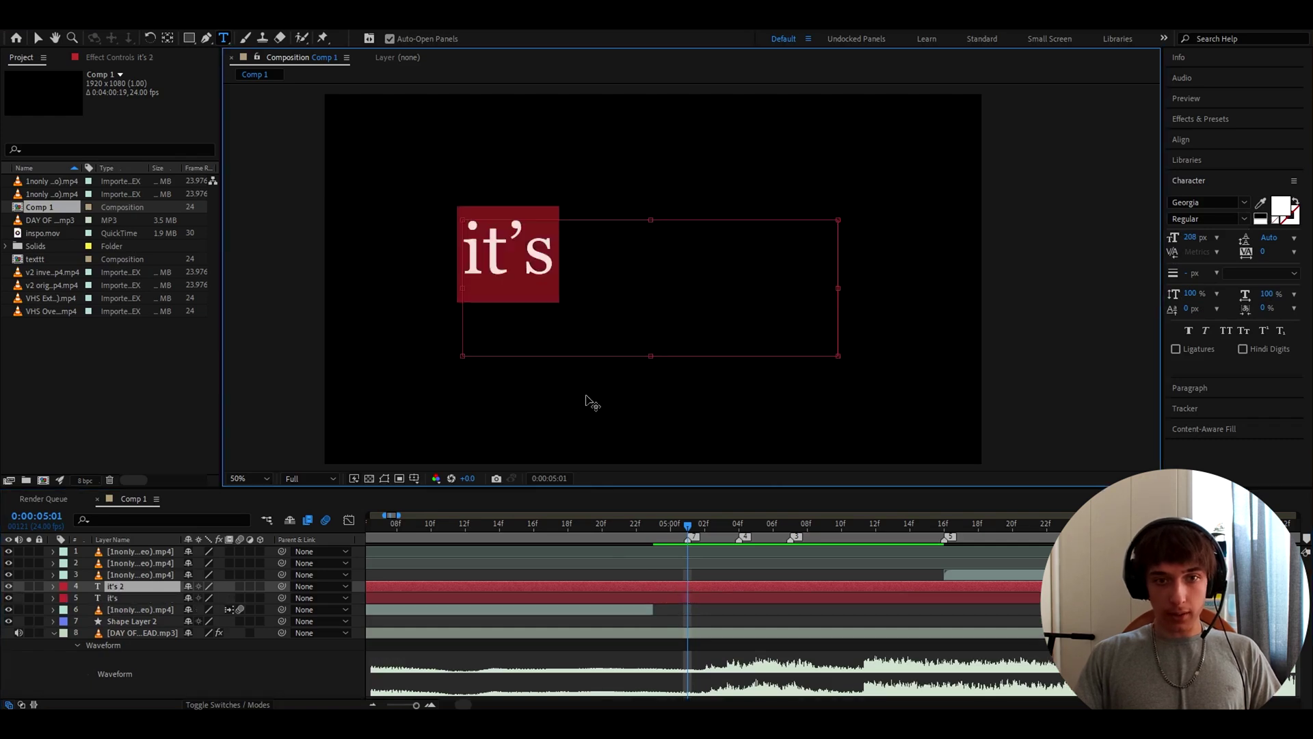
{"action": "type", "text": "a"}
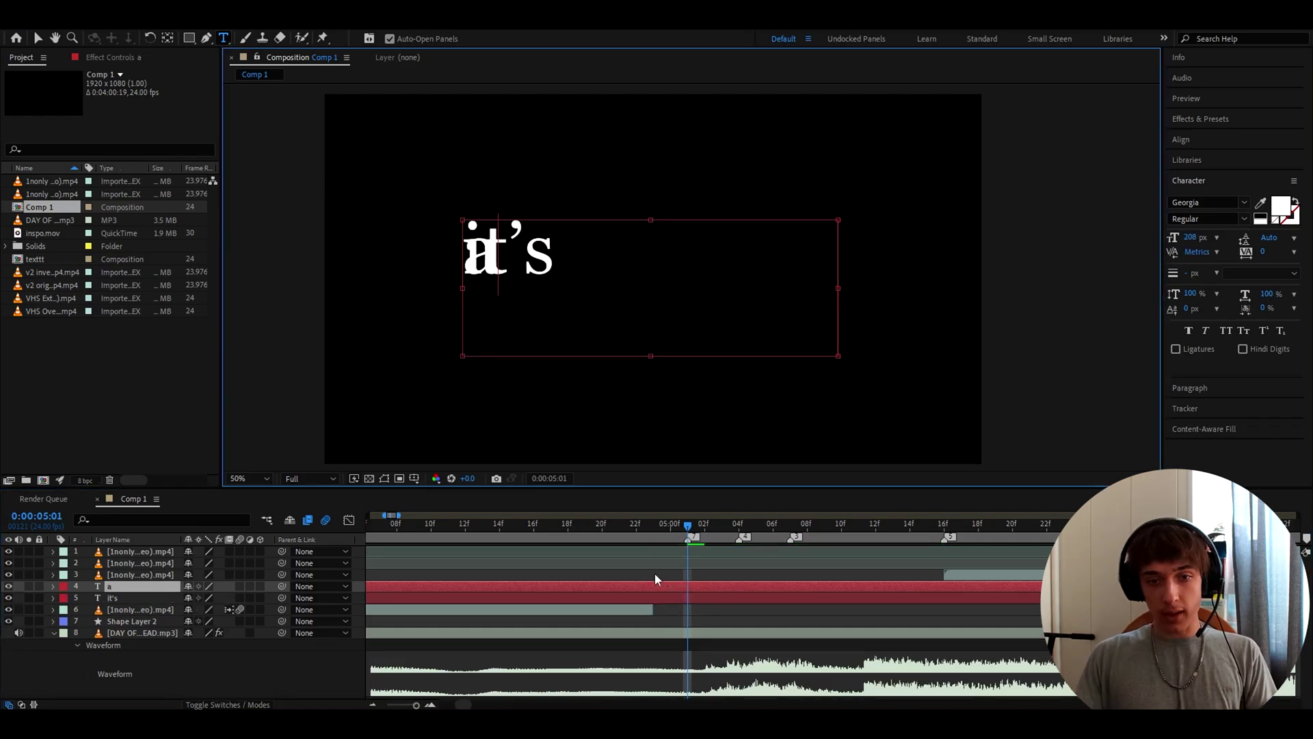
{"action": "left_click", "coordinate": [668, 591]}
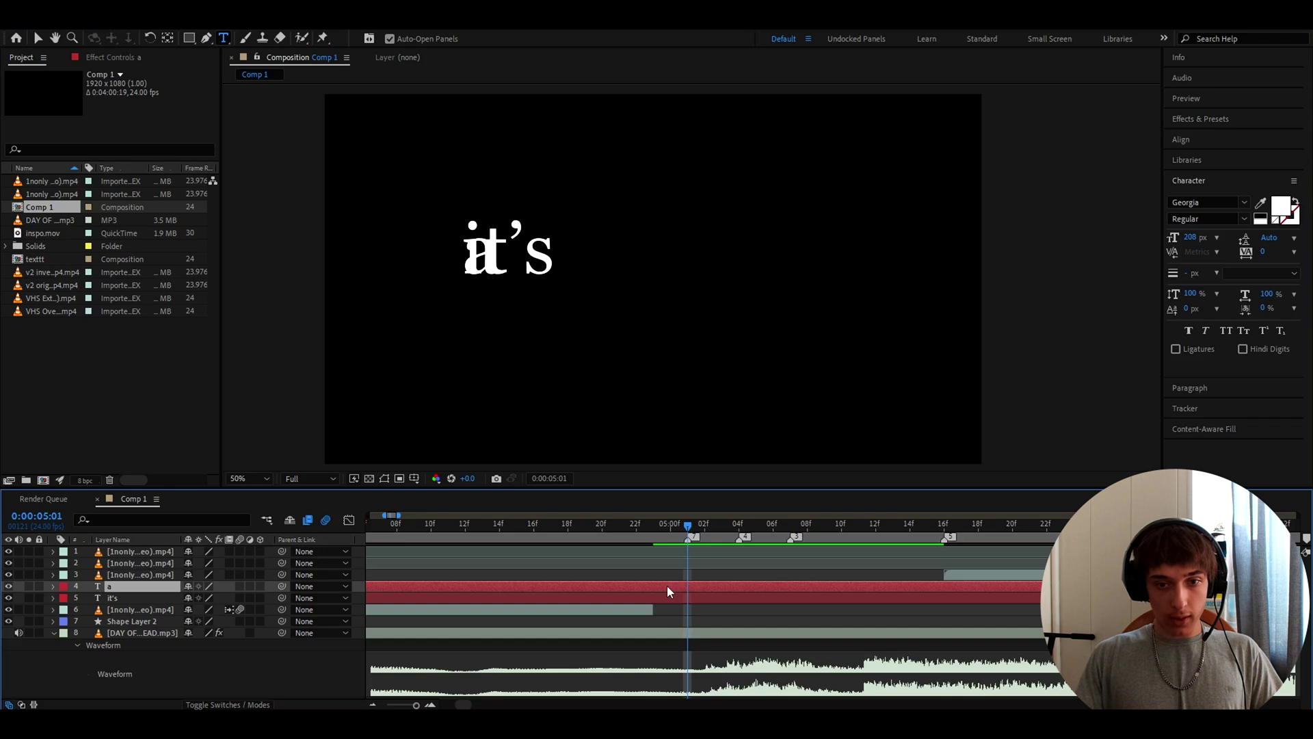
Step: Duplicate the "a" text layer and change the copy's text to "day"
{"action": "key", "text": "ctrl+d"}
{"action": "double_click", "coordinate": [667, 588]}
{"action": "type", "text": "day"}
{"action": "left_click", "coordinate": [651, 584]}
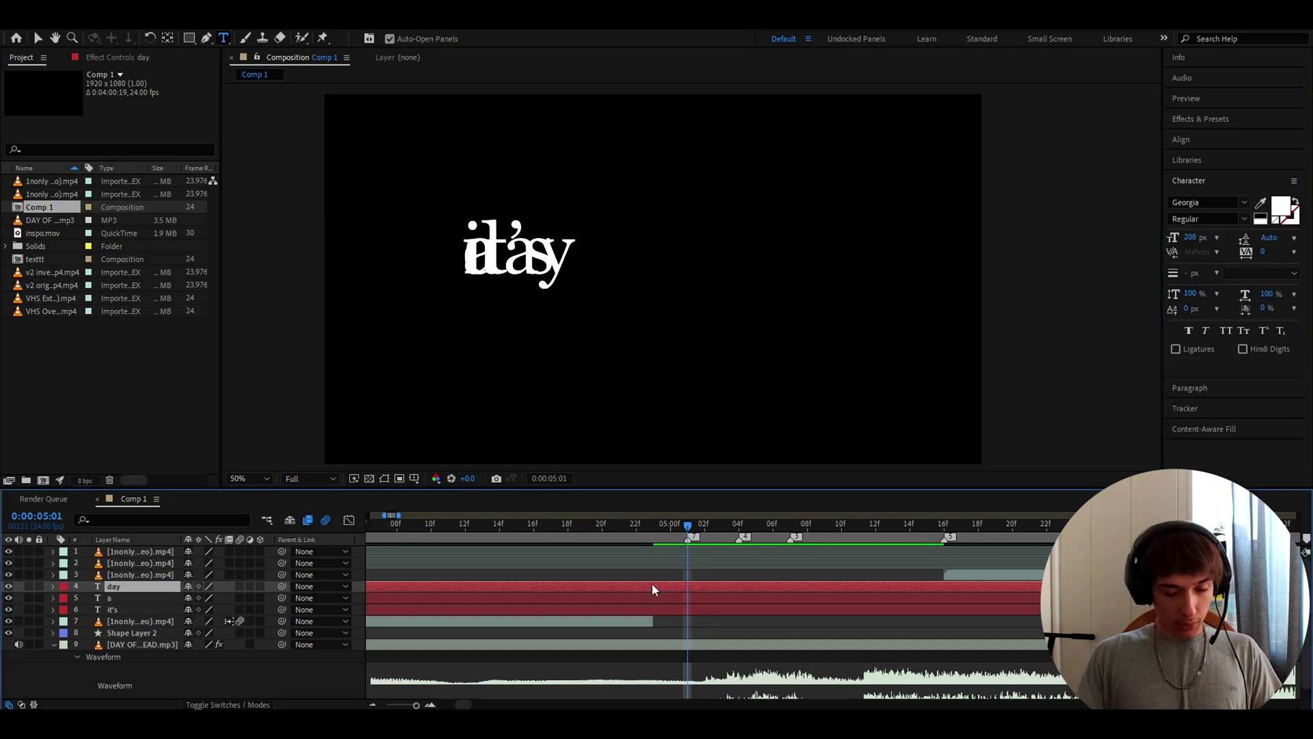
Step: Duplicate the "day" text layer and change the copy's text to "of the"
{"action": "key", "text": "ctrl+d"}
{"action": "double_click", "coordinate": [651, 586]}
{"action": "type", "text": "of t"}
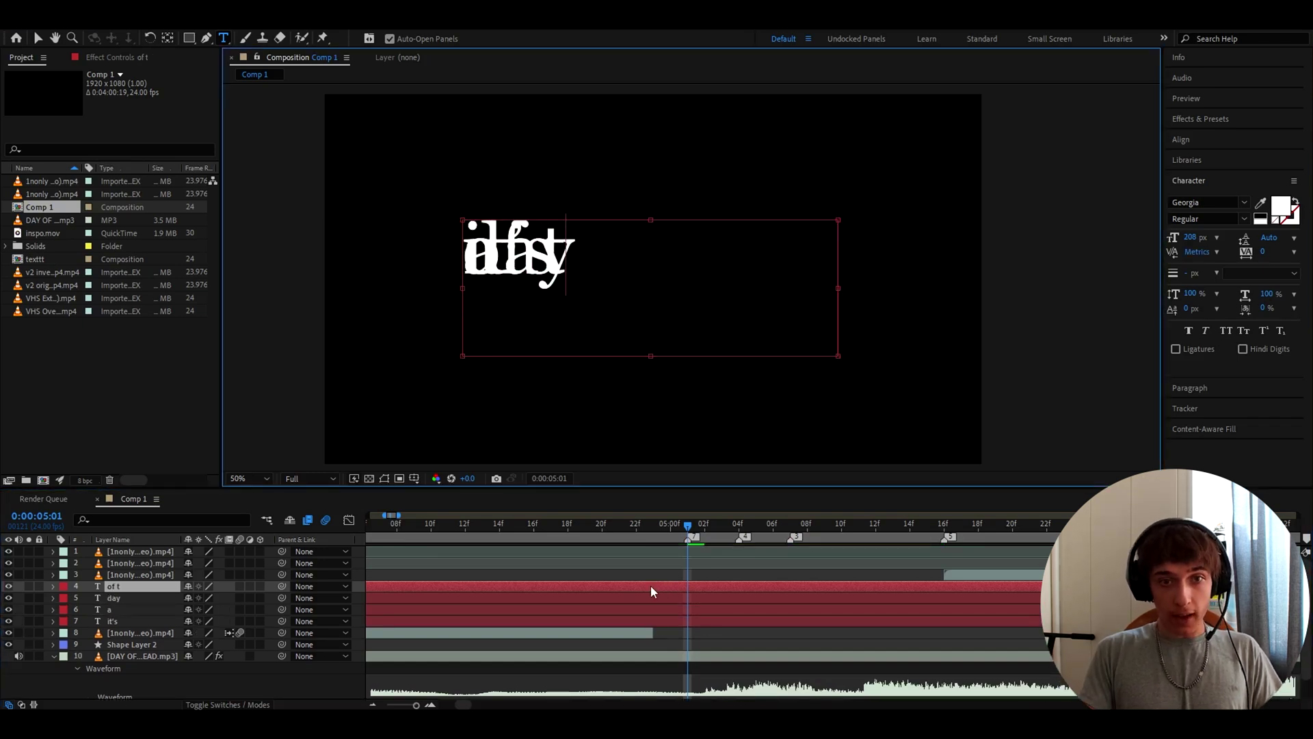
{"action": "type", "text": "he"}
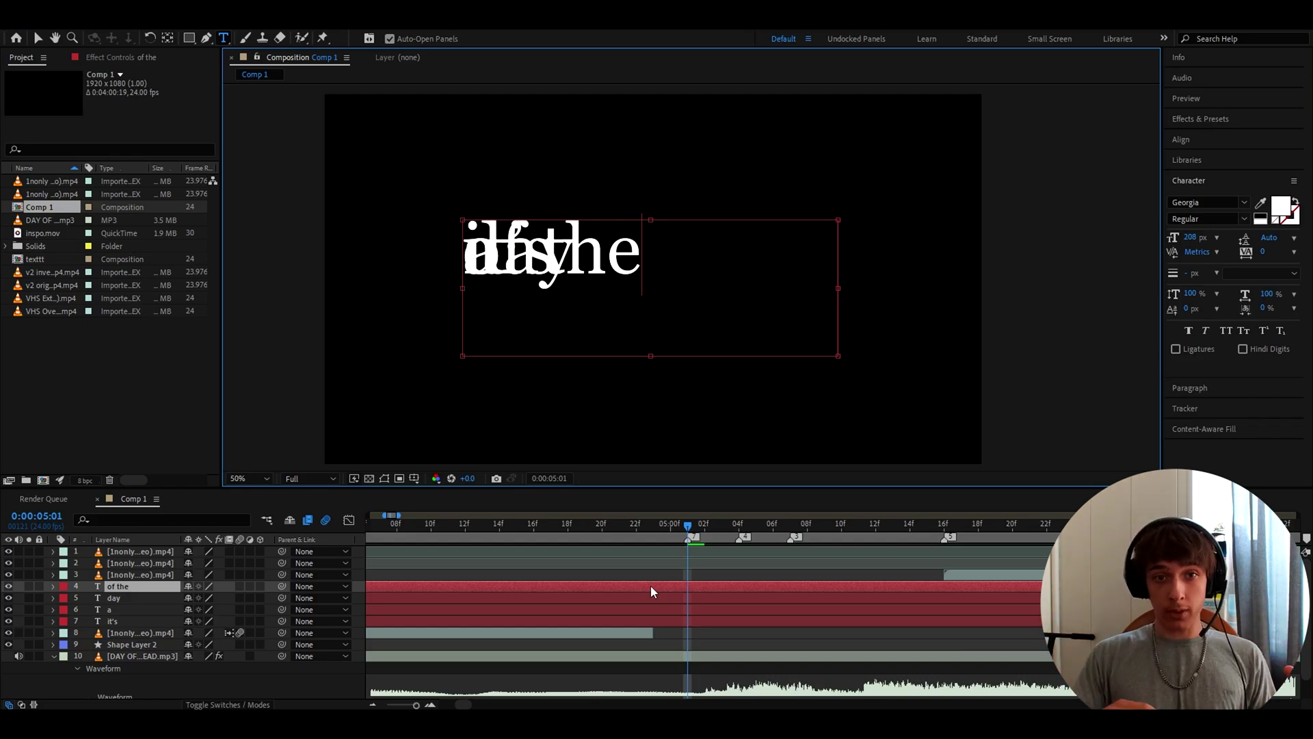
{"action": "key", "text": "Escape"}
Step: Duplicate the "of the" text layer and change the copy's text to "dead"
{"action": "key", "text": "ctrl+d"}
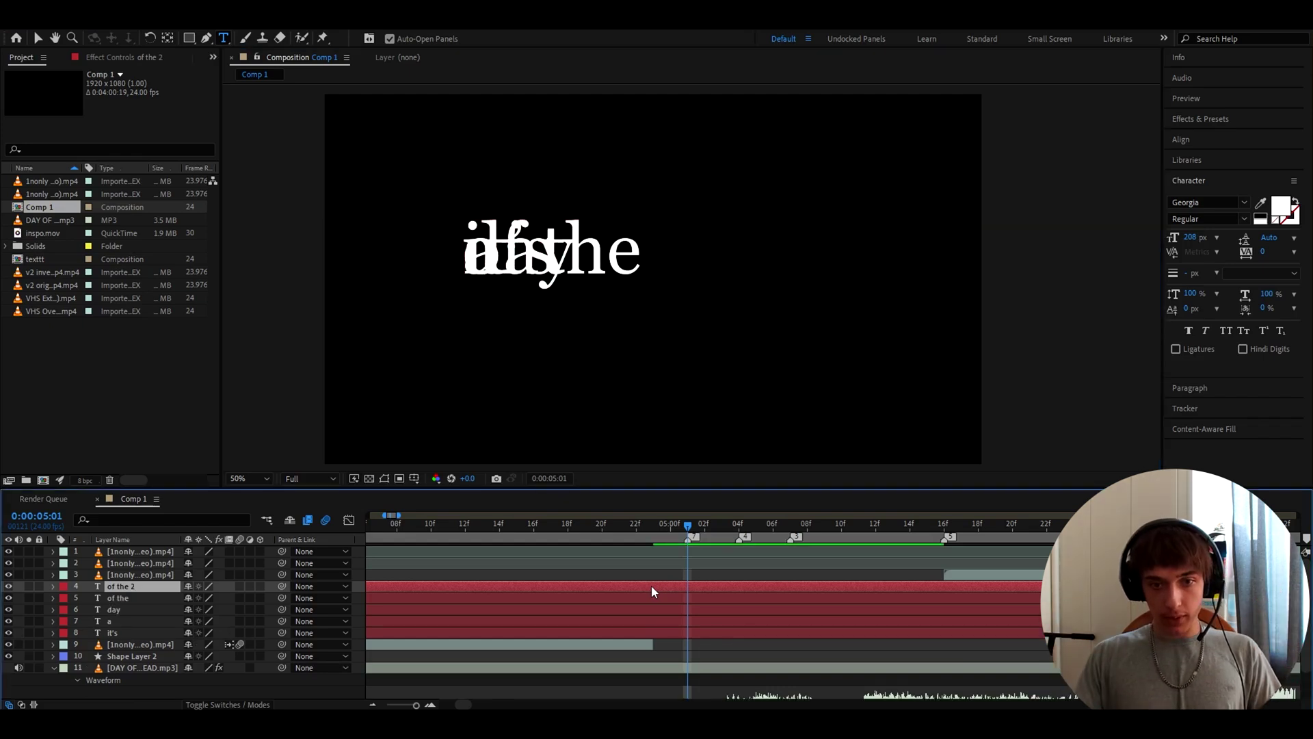
{"action": "double_click", "coordinate": [651, 586]}
{"action": "type", "text": "dead"}
{"action": "key", "text": "Escape"}
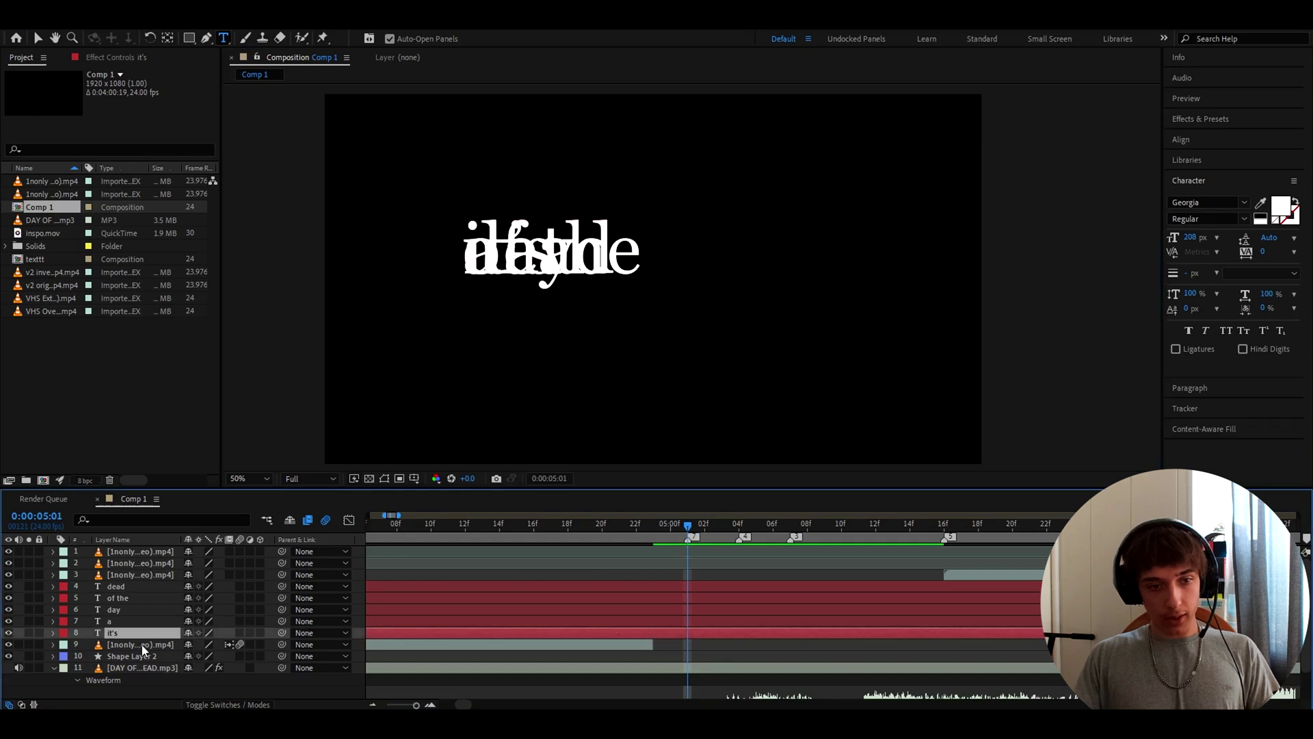
Step: Split all five text layers at 0:00:05:01 and stack the second halves together above the first halves
{"action": "left_click", "coordinate": [143, 632], "text": "shift"}
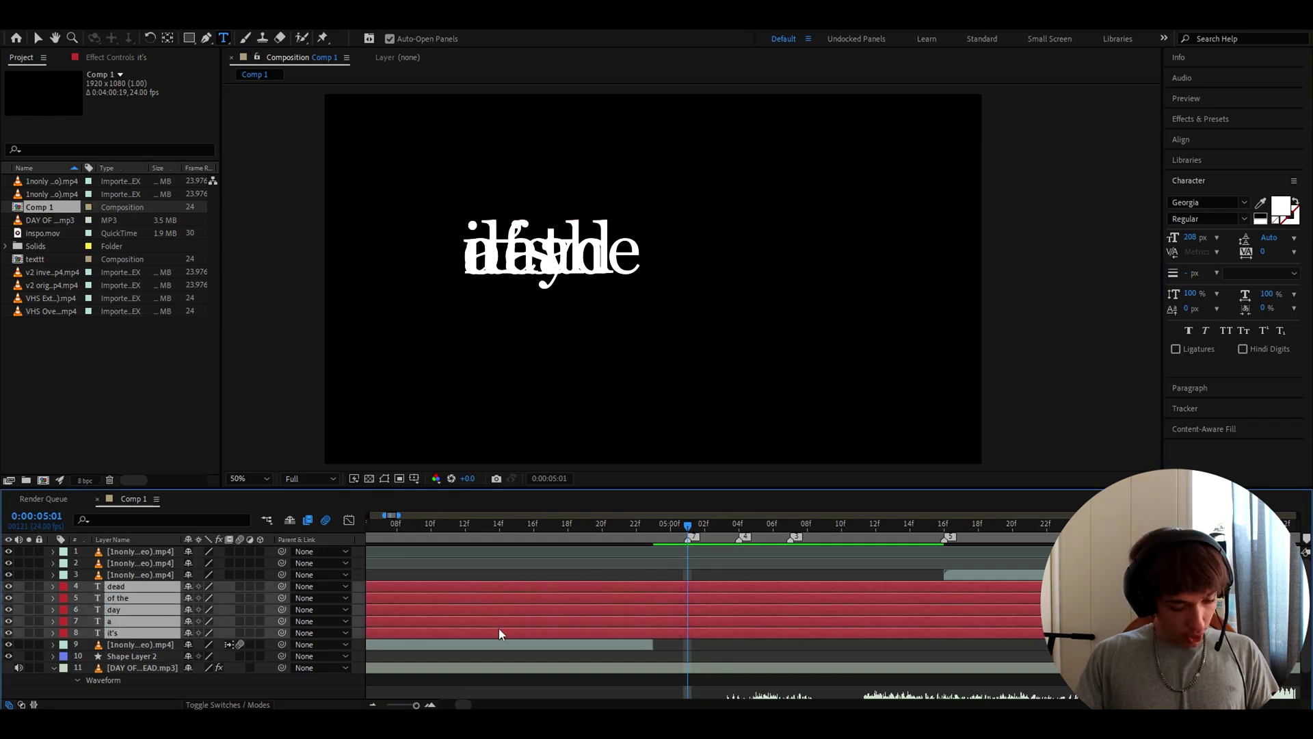
{"action": "key", "text": "ctrl+shift+d"}
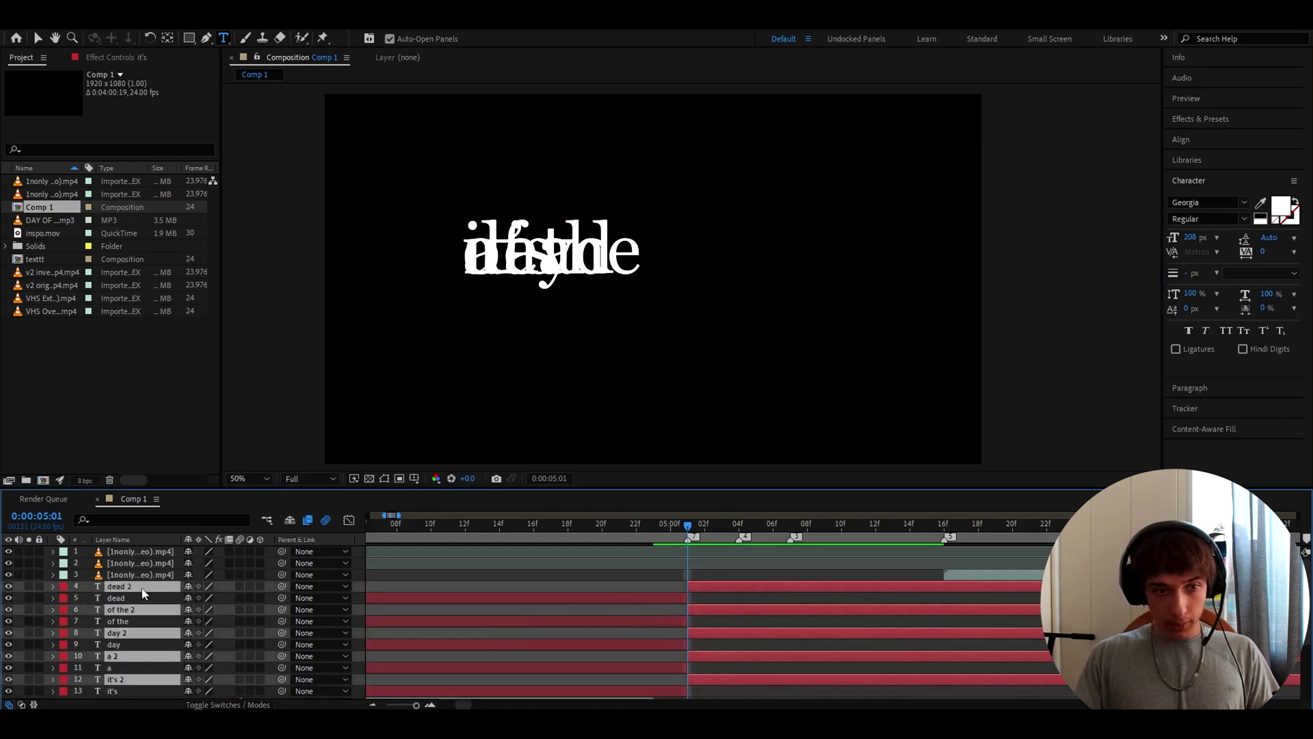
{"action": "left_click_drag", "start_coordinate": [143, 594], "coordinate": [158, 576]}
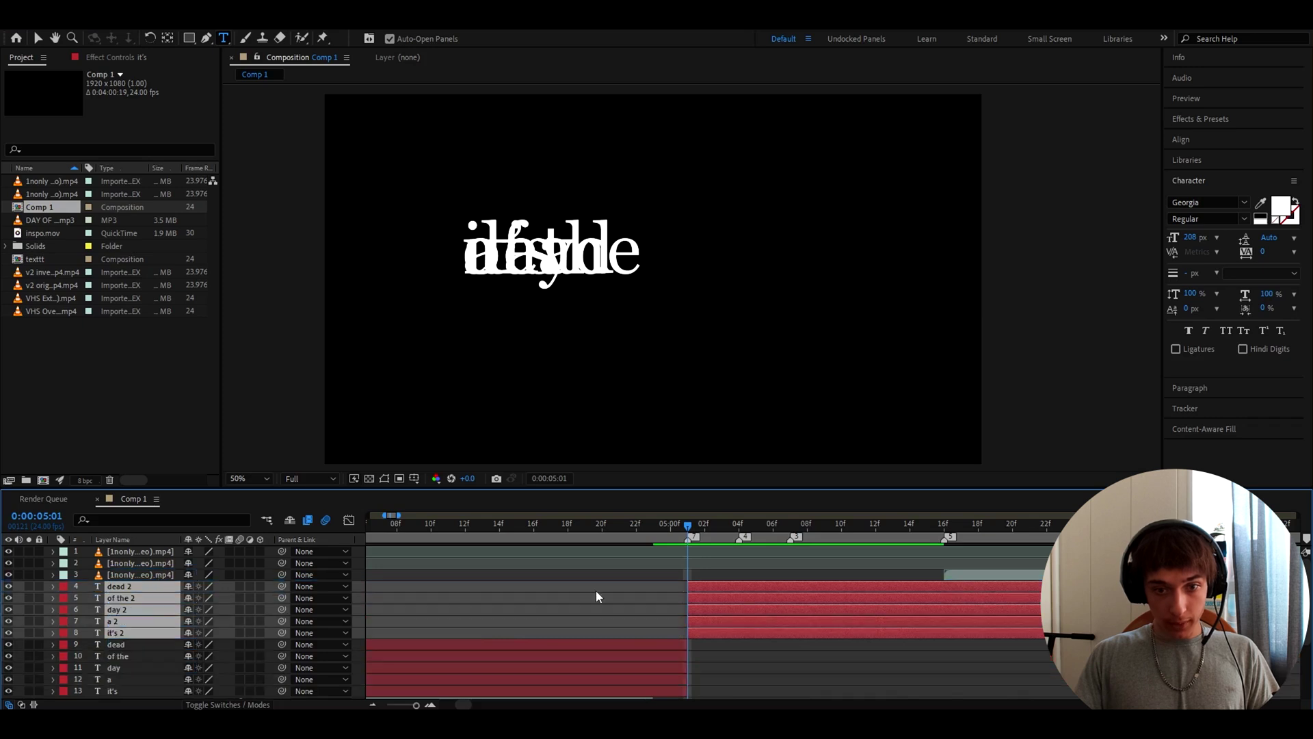
Step: Delete the five text layer halves that lie before 0:00:05:01
{"action": "left_click", "coordinate": [615, 645]}
{"action": "scroll", "coordinate": [629, 637], "scroll_direction": "down", "scroll_amount": 1}
{"action": "key", "text": "Delete"}
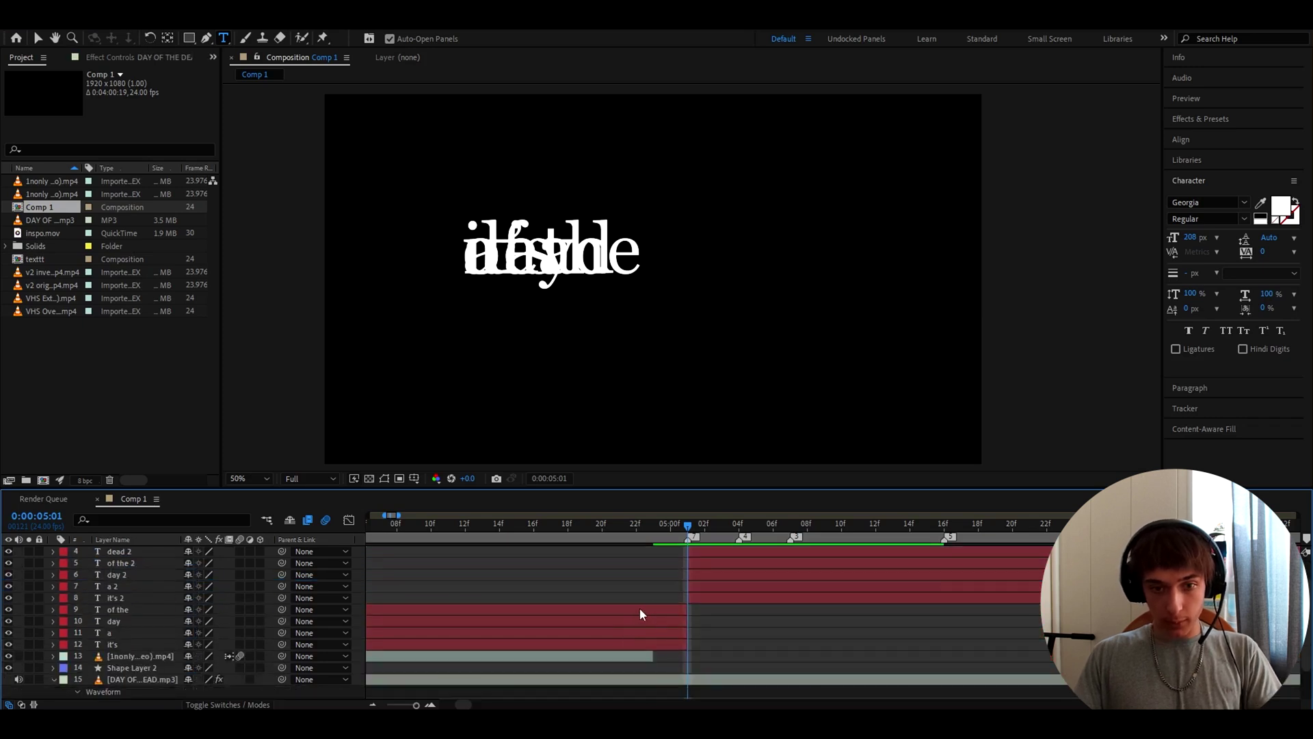
{"action": "left_click", "coordinate": [640, 609]}
{"action": "key", "text": "Delete"}
{"action": "left_click", "coordinate": [640, 613]}
{"action": "left_click", "coordinate": [641, 633], "text": "shift"}
{"action": "key", "text": "Delete"}
Step: Stagger the word layers along the beat markers, starting the "a" layer at 0:00:05:04
{"action": "left_click", "coordinate": [699, 598]}
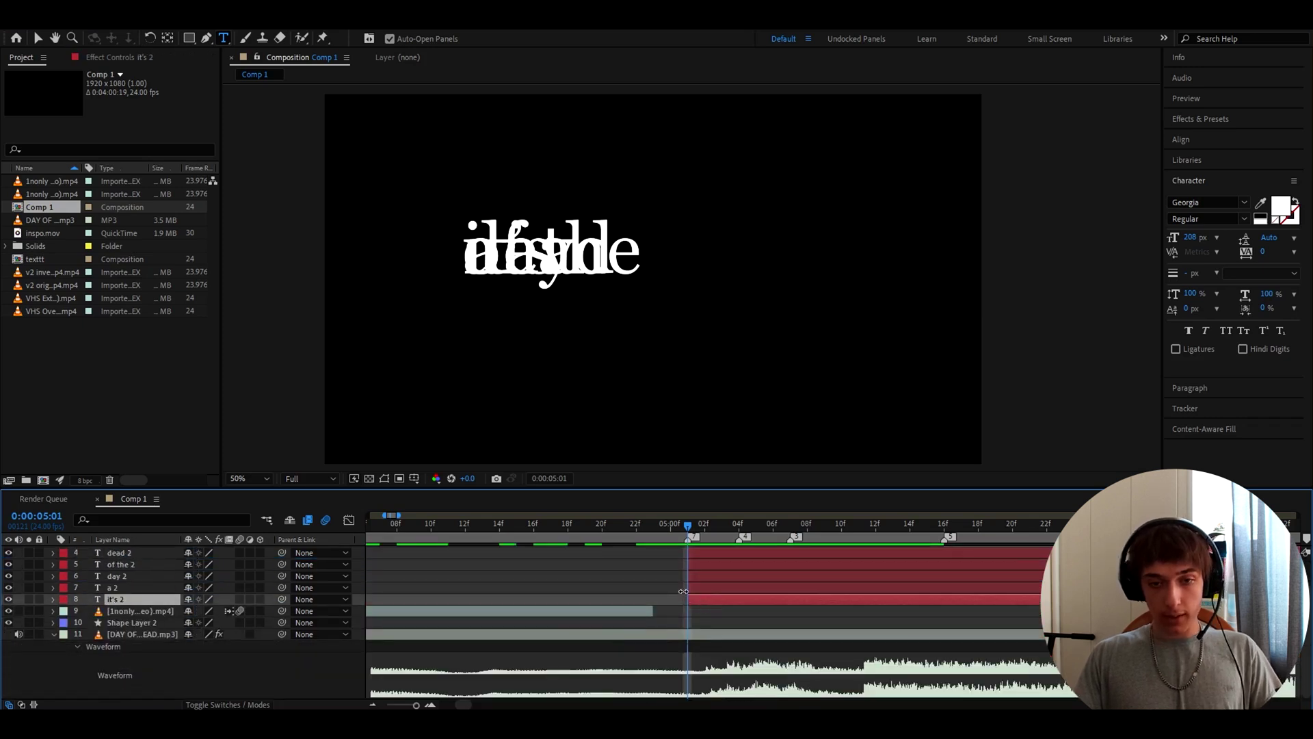
{"action": "key", "text": "="}
{"action": "left_click_drag", "start_coordinate": [689, 528], "coordinate": [780, 527]}
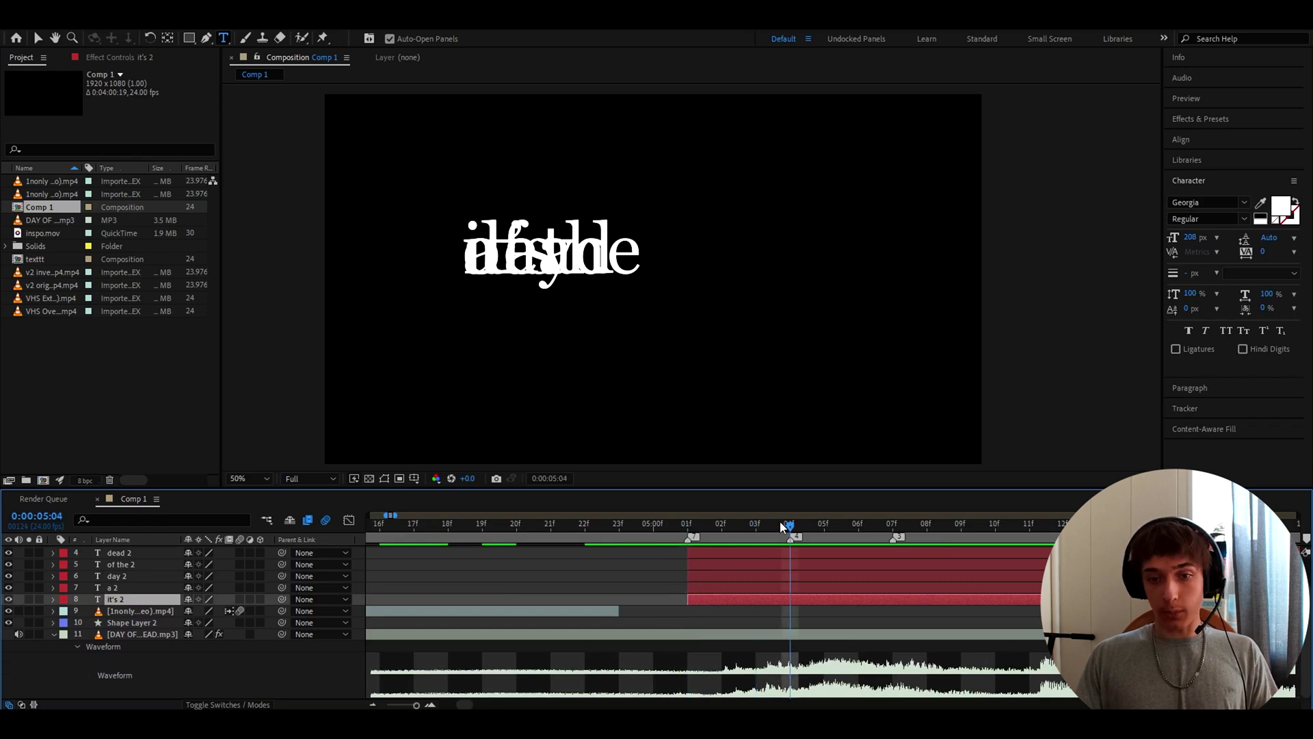
{"action": "left_click", "coordinate": [757, 588]}
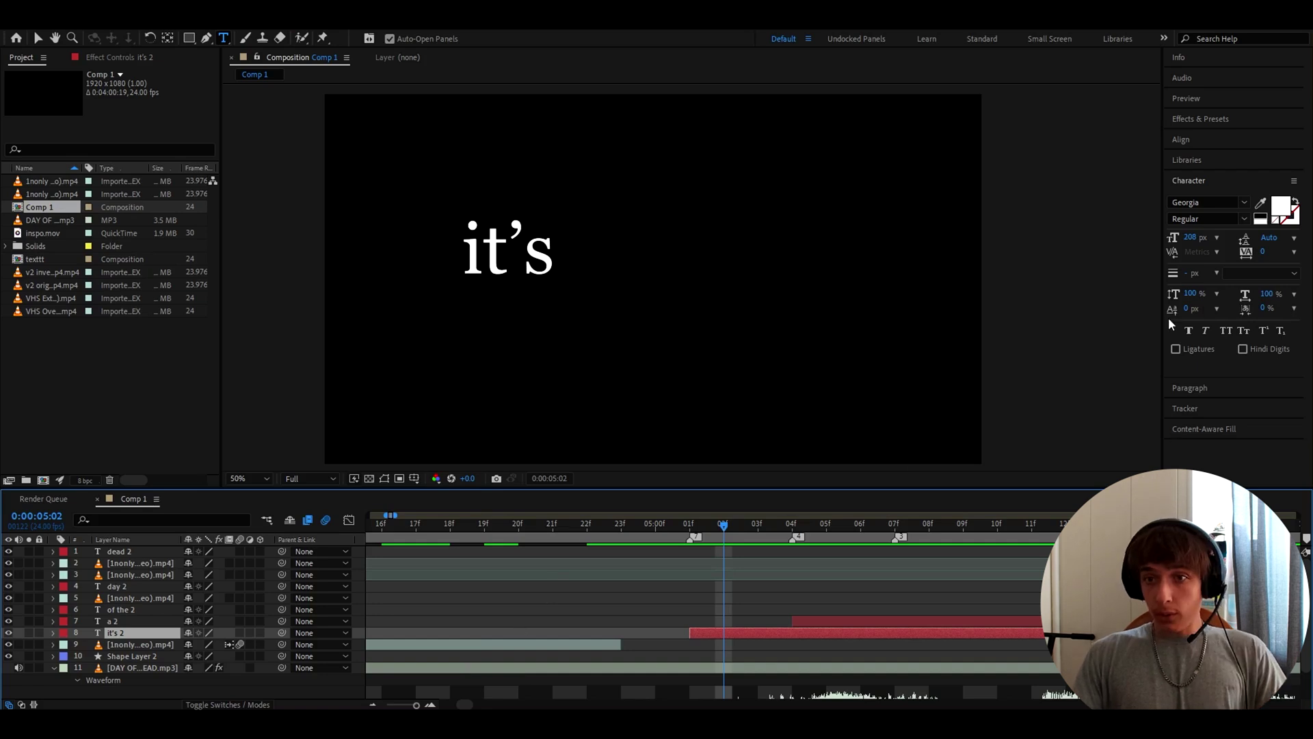
Step: Center the "it's" text vertically and horizontally in the composition
{"action": "left_click", "coordinate": [1183, 140]}
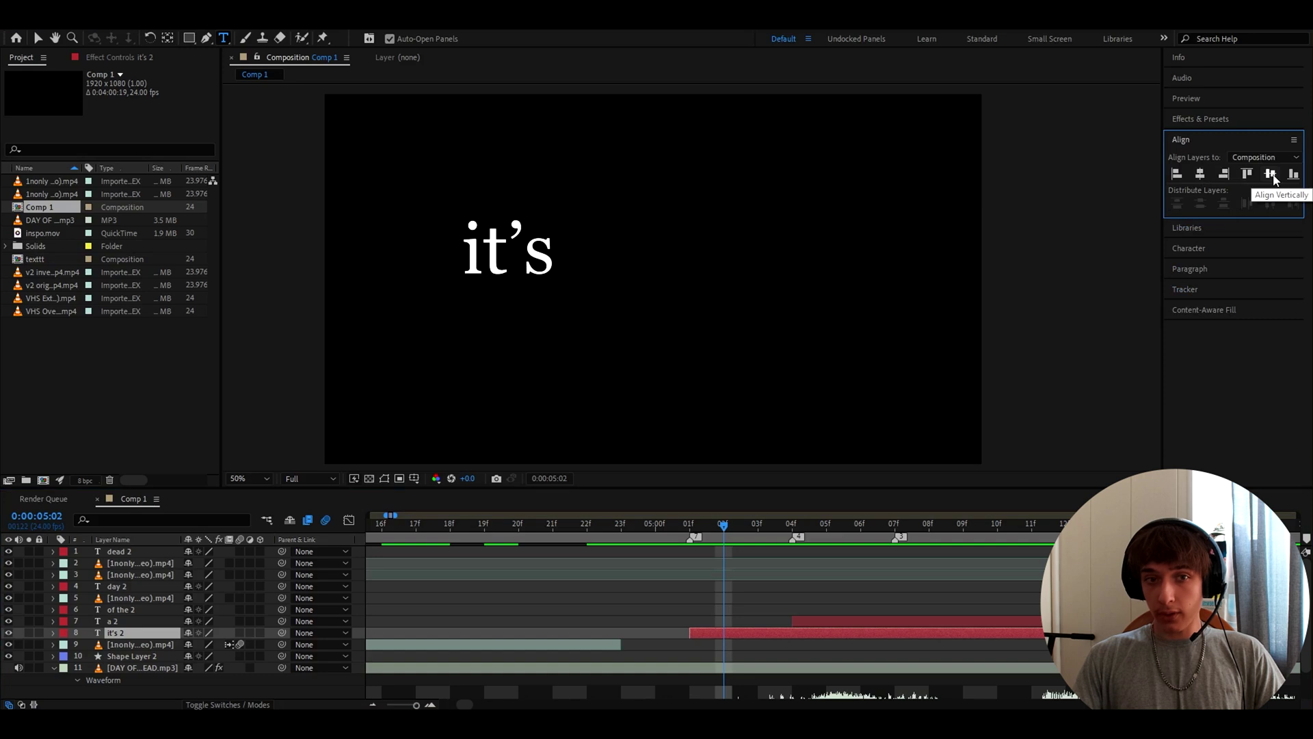
{"action": "left_click", "coordinate": [1273, 177]}
{"action": "left_click", "coordinate": [1206, 177]}
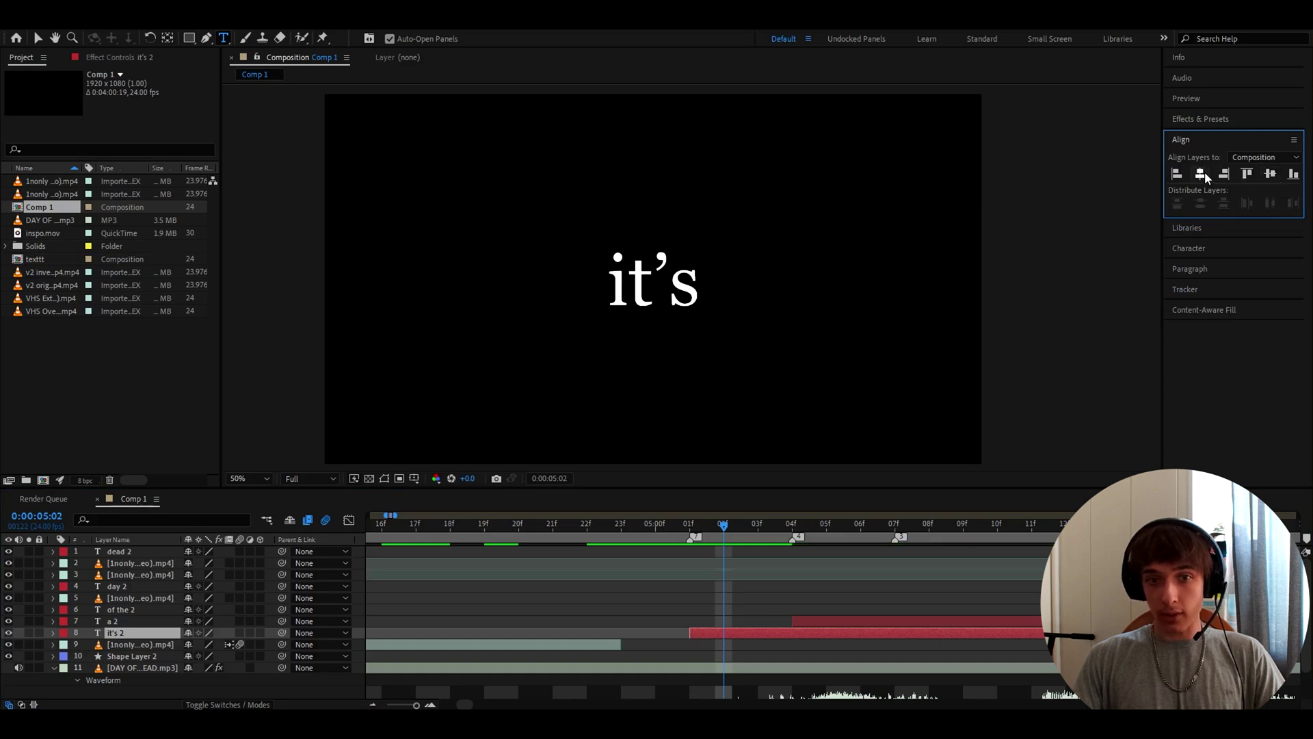
Step: Reveal the "it's" layer's Position property and check the frame rate in the composition settings
{"action": "key", "text": "p"}
{"action": "key", "text": "ctrl+k"}
{"action": "left_click", "coordinate": [497, 420]}
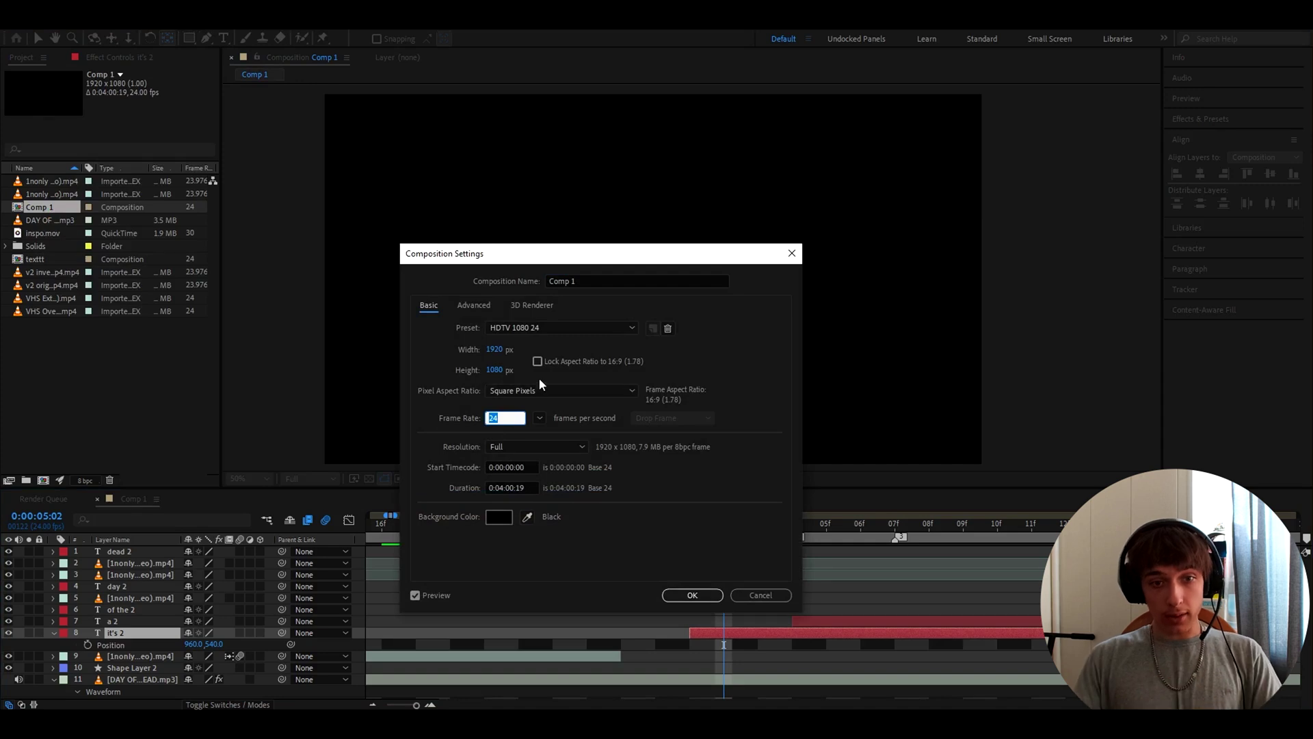
{"action": "left_click", "coordinate": [692, 595]}
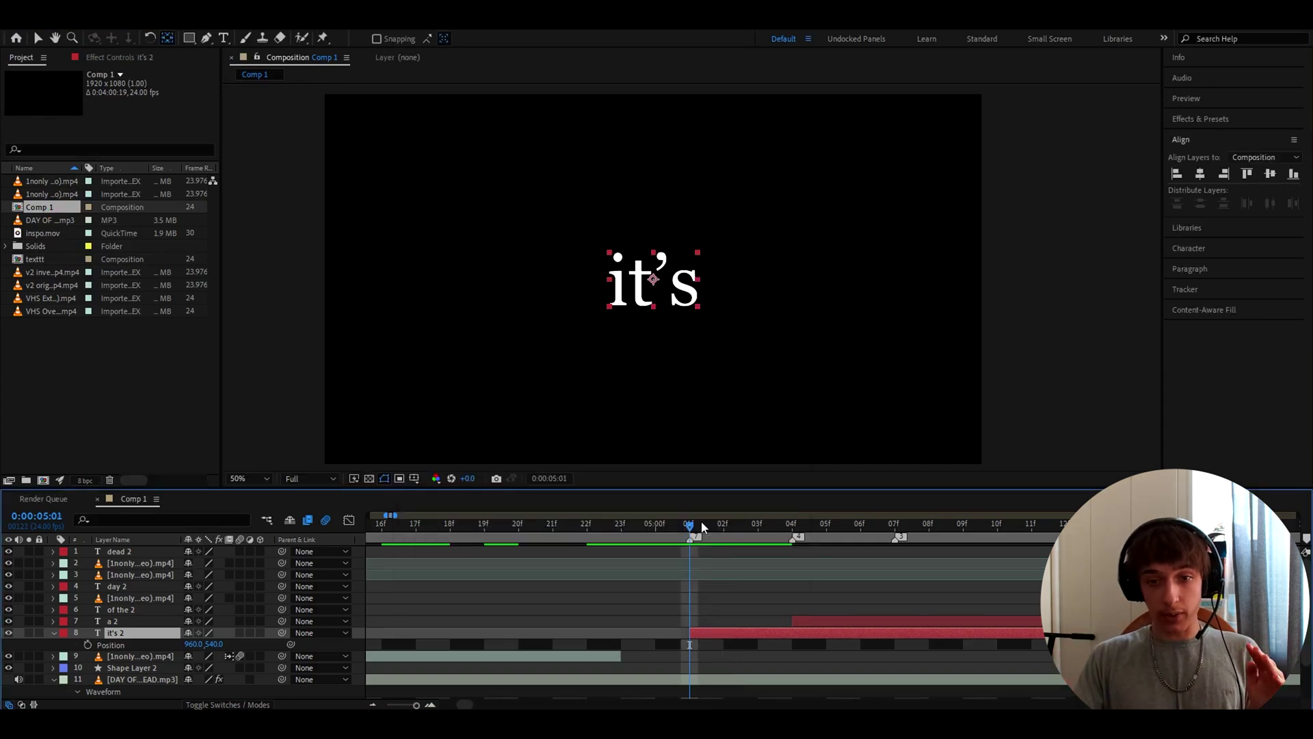
Step: Split the "it's" layer at 0:00:05:04 and delete the part after it
{"action": "left_click_drag", "start_coordinate": [701, 527], "coordinate": [798, 644]}
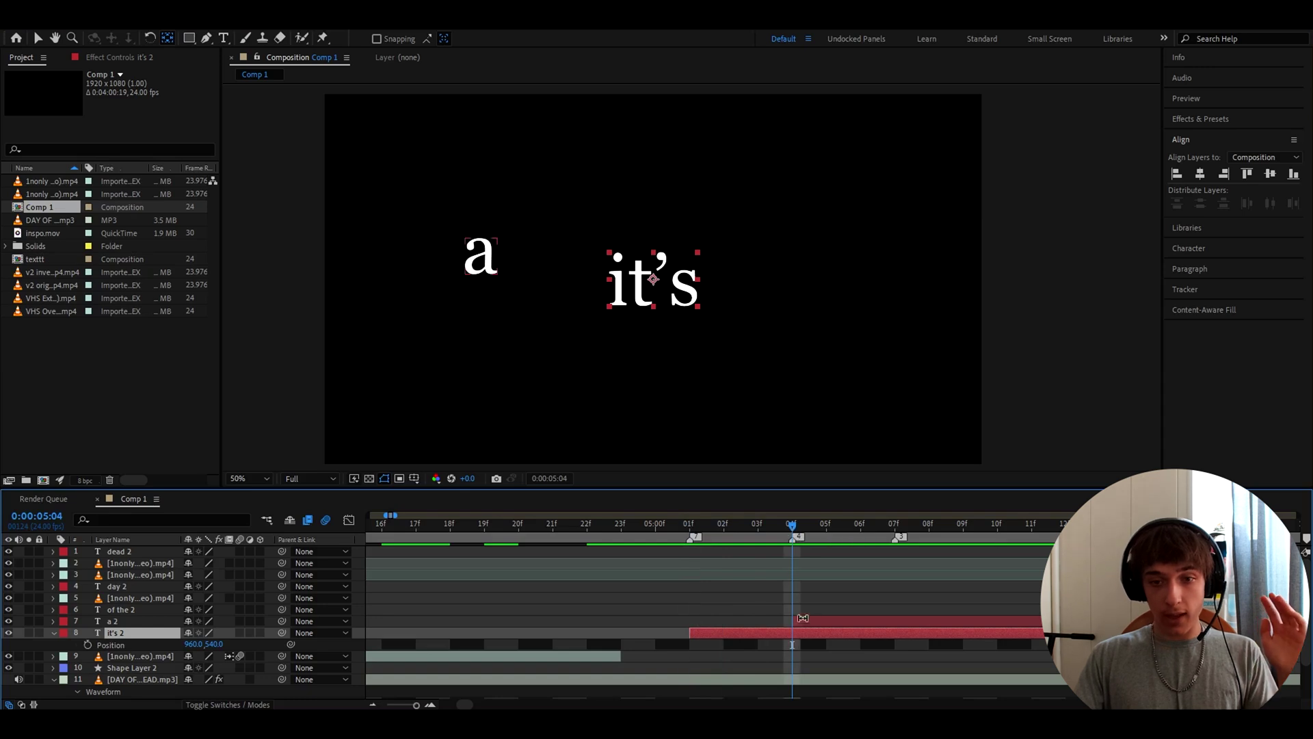
{"action": "key", "text": "v"}
{"action": "key", "text": "ctrl+shift+d"}
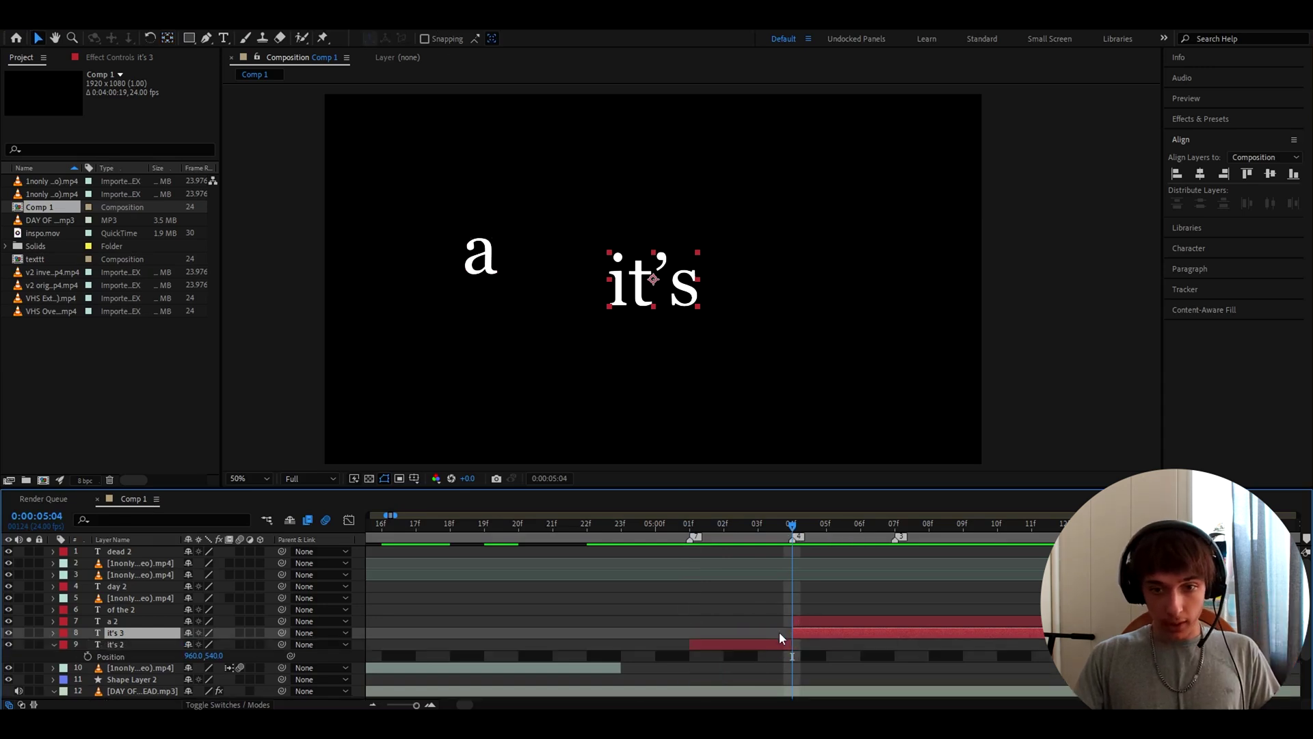
{"action": "key", "text": "Delete"}
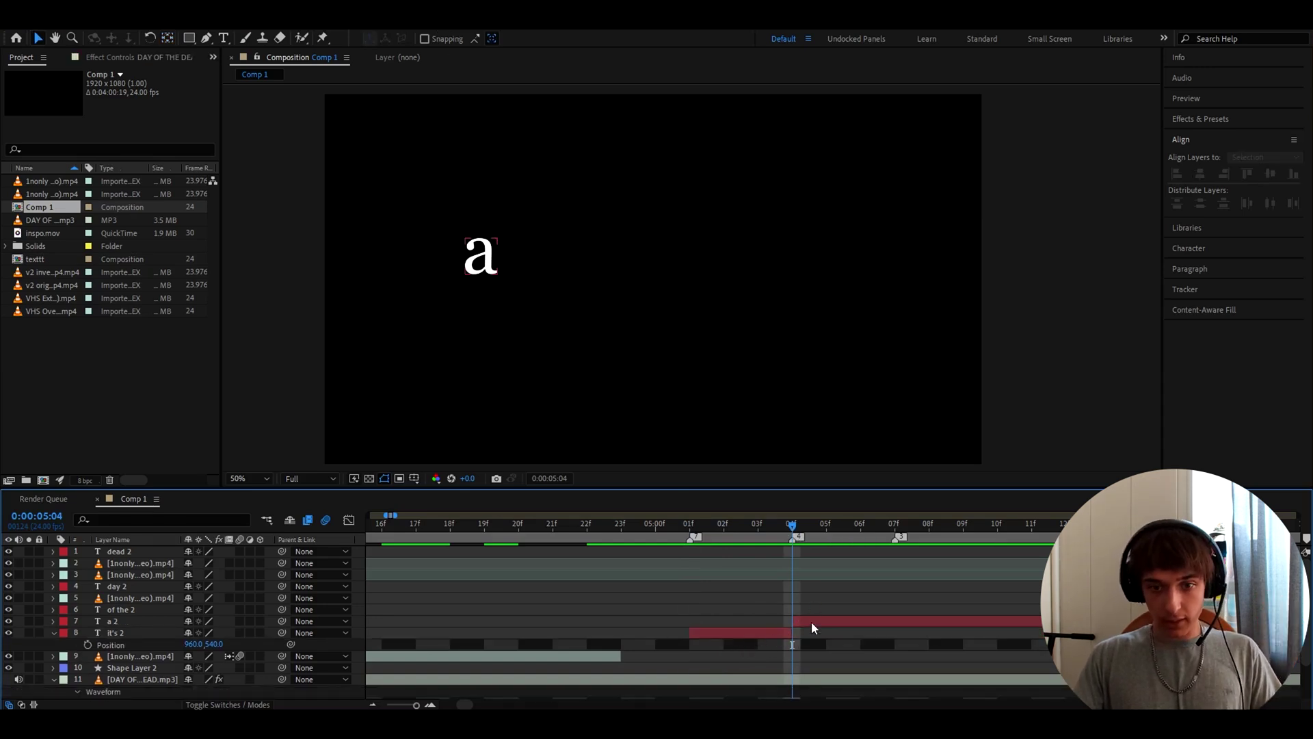
Step: Extend the end of the "it's" layer by one frame to 0:00:05:05, overlapping the start of "a"
{"action": "left_click", "coordinate": [773, 632]}
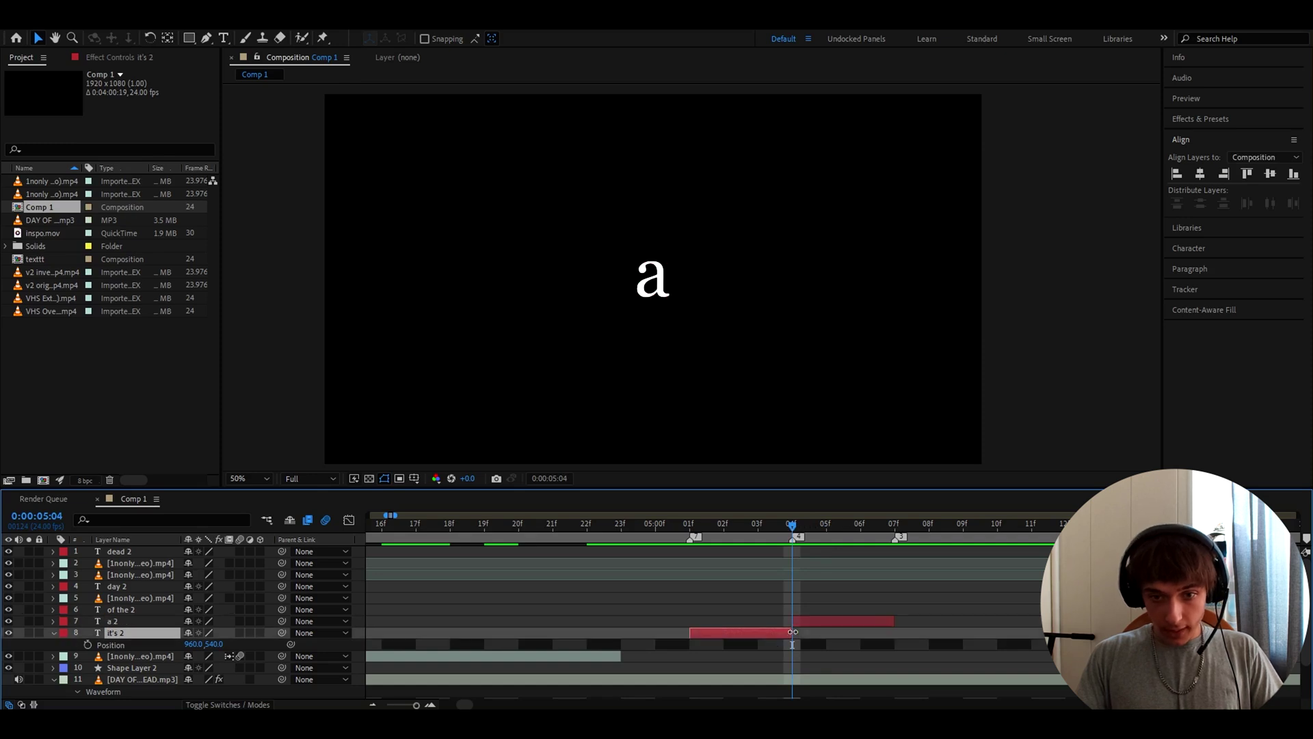
{"action": "left_click_drag", "start_coordinate": [808, 629], "coordinate": [814, 613]}
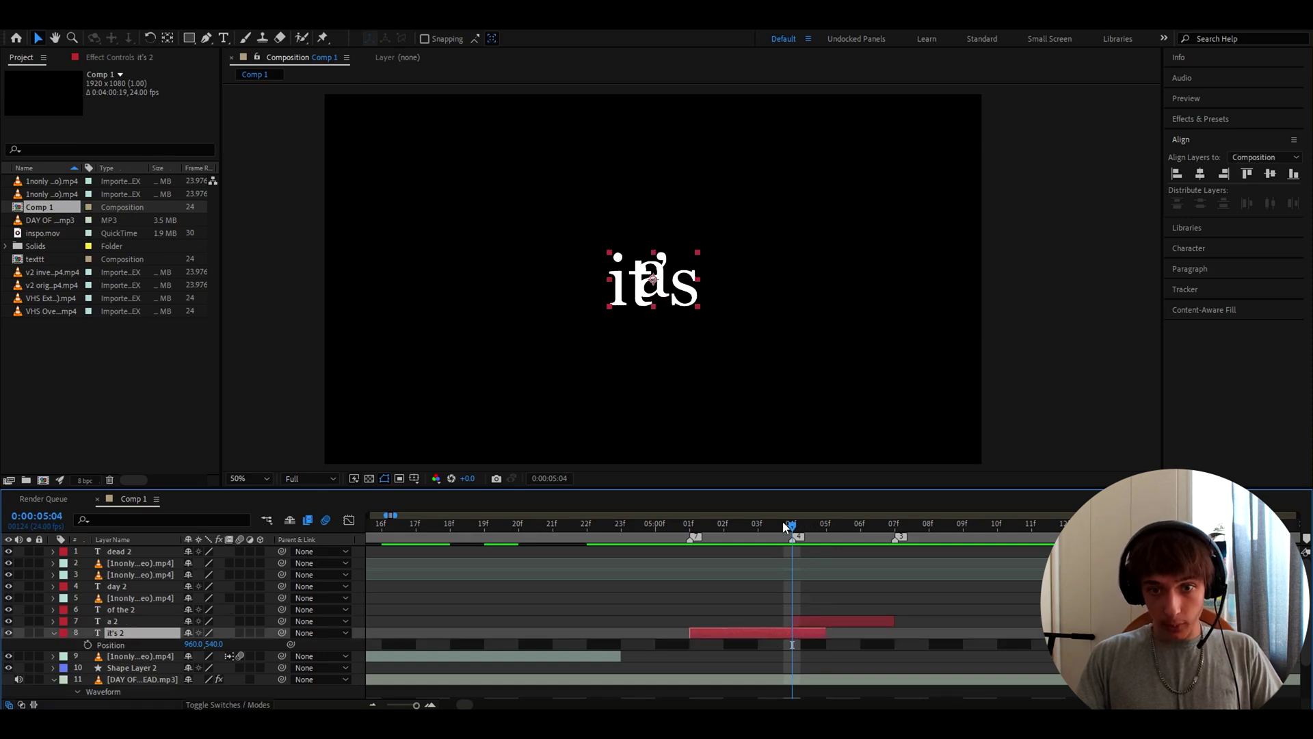
{"action": "left_click_drag", "start_coordinate": [786, 525], "coordinate": [815, 536]}
Step: Reveal the "a" layer's Scale property and change its text font to Segoe UI Light
{"action": "left_click", "coordinate": [814, 620]}
{"action": "key", "text": "s"}
{"action": "left_click", "coordinate": [1206, 248]}
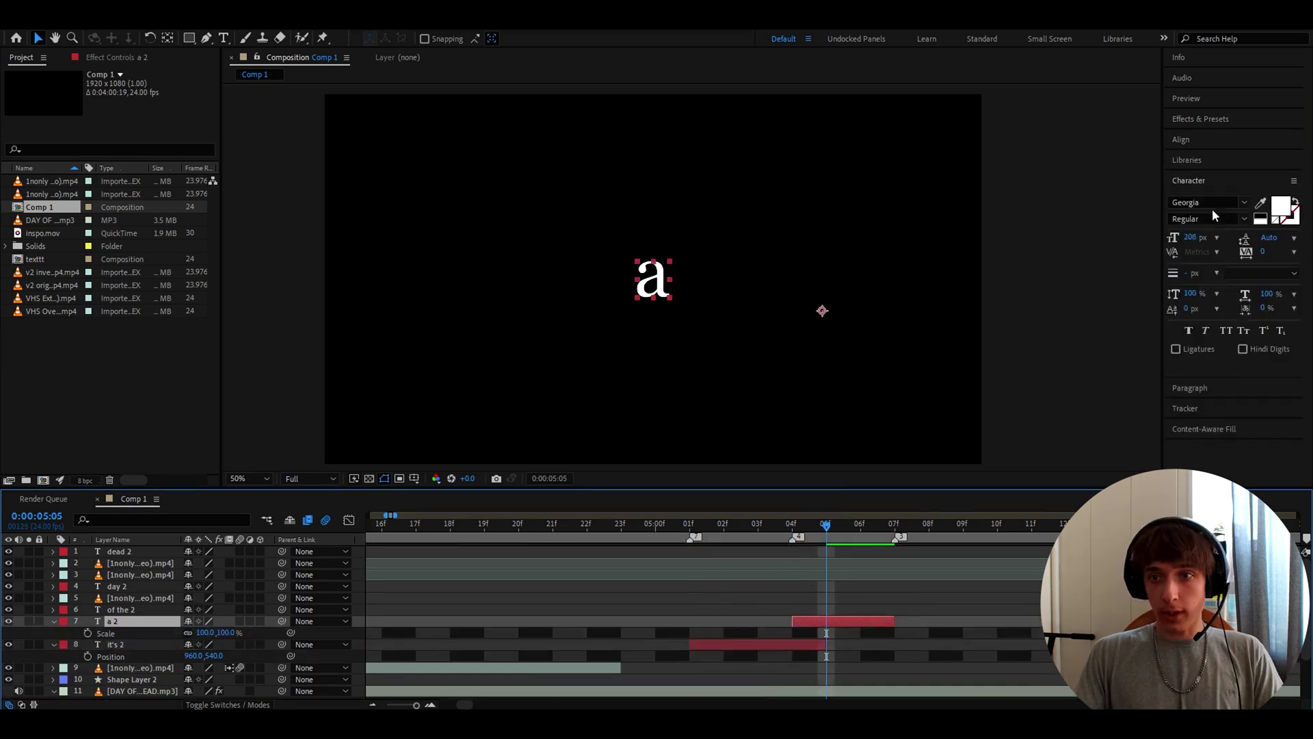
{"action": "double_click", "coordinate": [668, 274]}
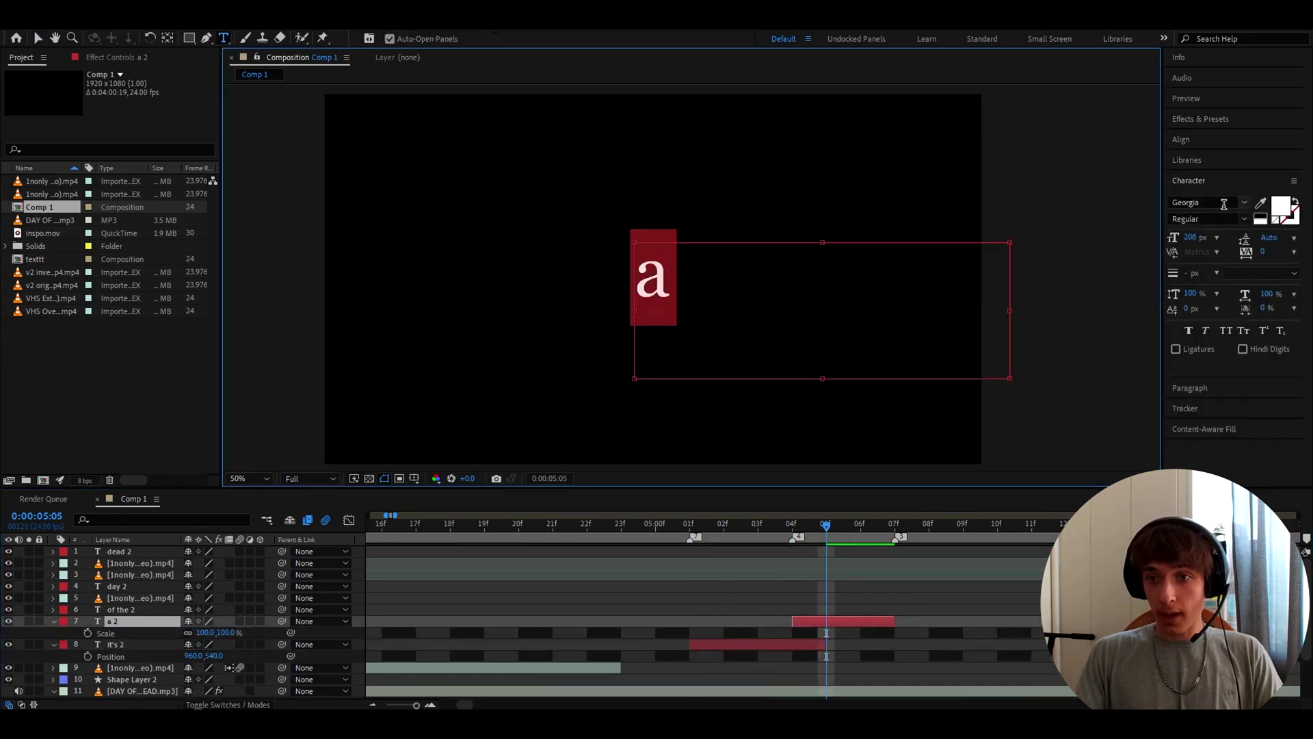
{"action": "left_click", "coordinate": [1223, 204]}
{"action": "scroll", "coordinate": [1138, 327], "scroll_direction": "up", "scroll_amount": 5}
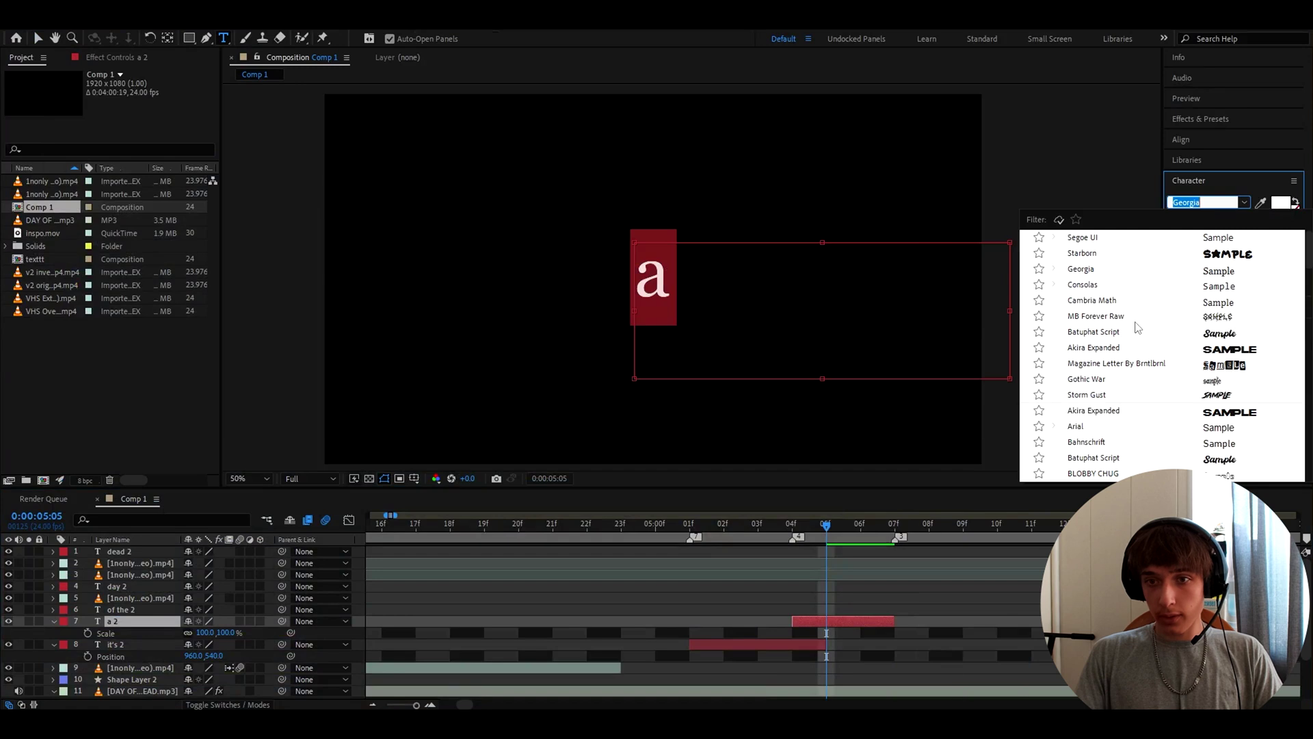
{"action": "left_click", "coordinate": [1082, 239]}
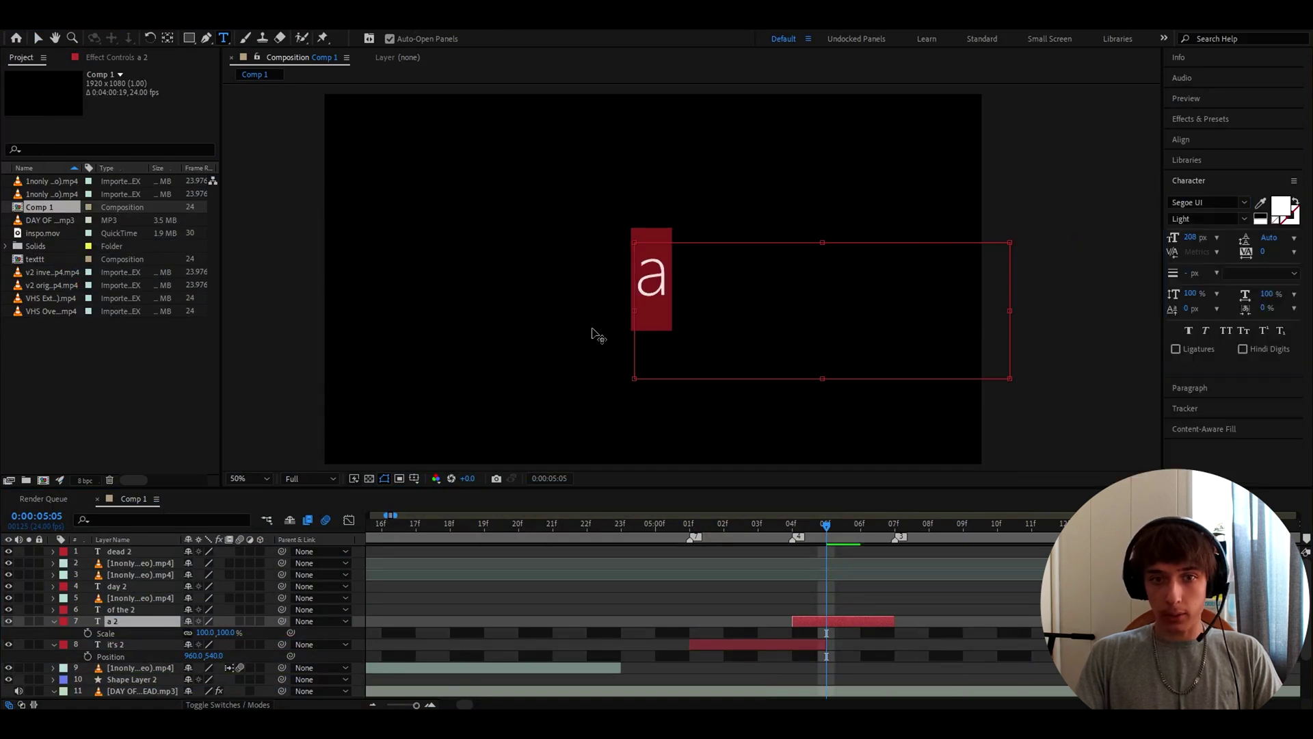
Step: Unlink the "a" layer's scale proportions, set its vertical scale to 200%, and center it in the composition
{"action": "left_click", "coordinate": [841, 622]}
{"action": "mouse_move", "coordinate": [826, 528]}
{"action": "left_mouse_down"}
{"action": "mouse_move", "coordinate": [727, 527]}
{"action": "mouse_move", "coordinate": [840, 538]}
{"action": "left_mouse_up"}
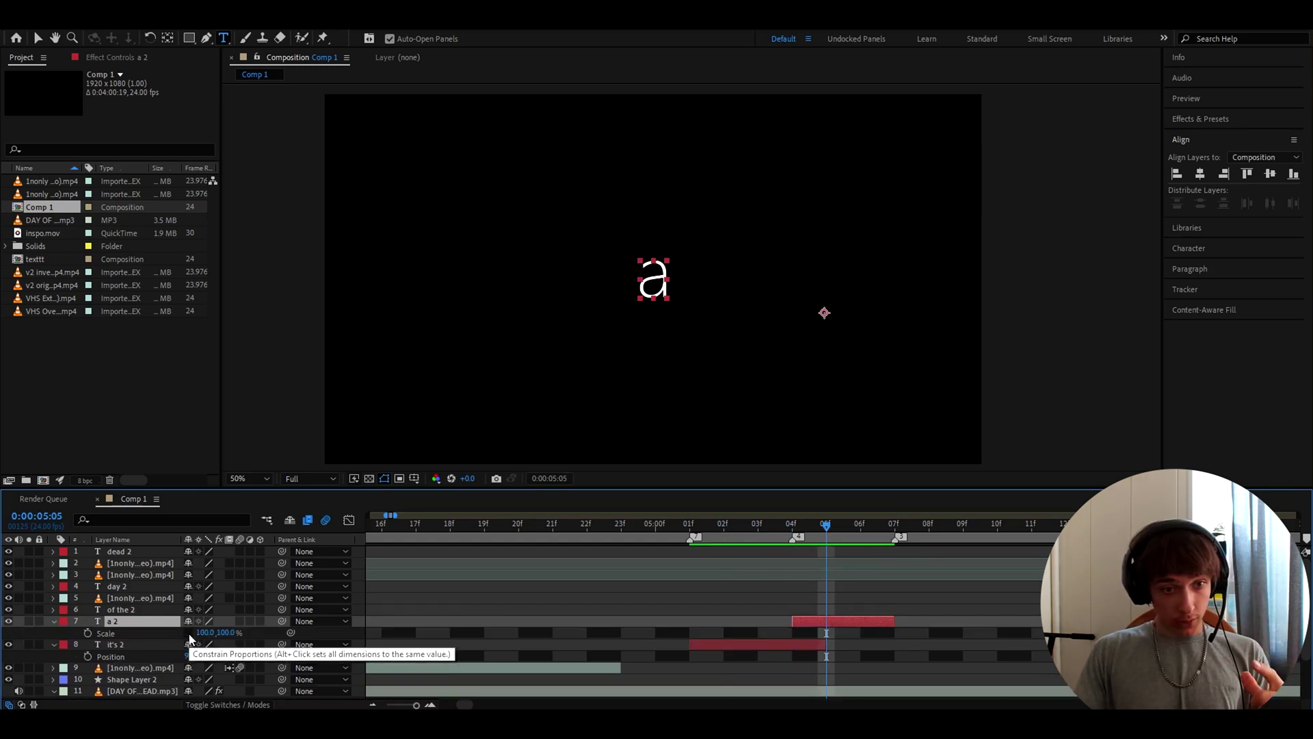
{"action": "type", "text": "2"}
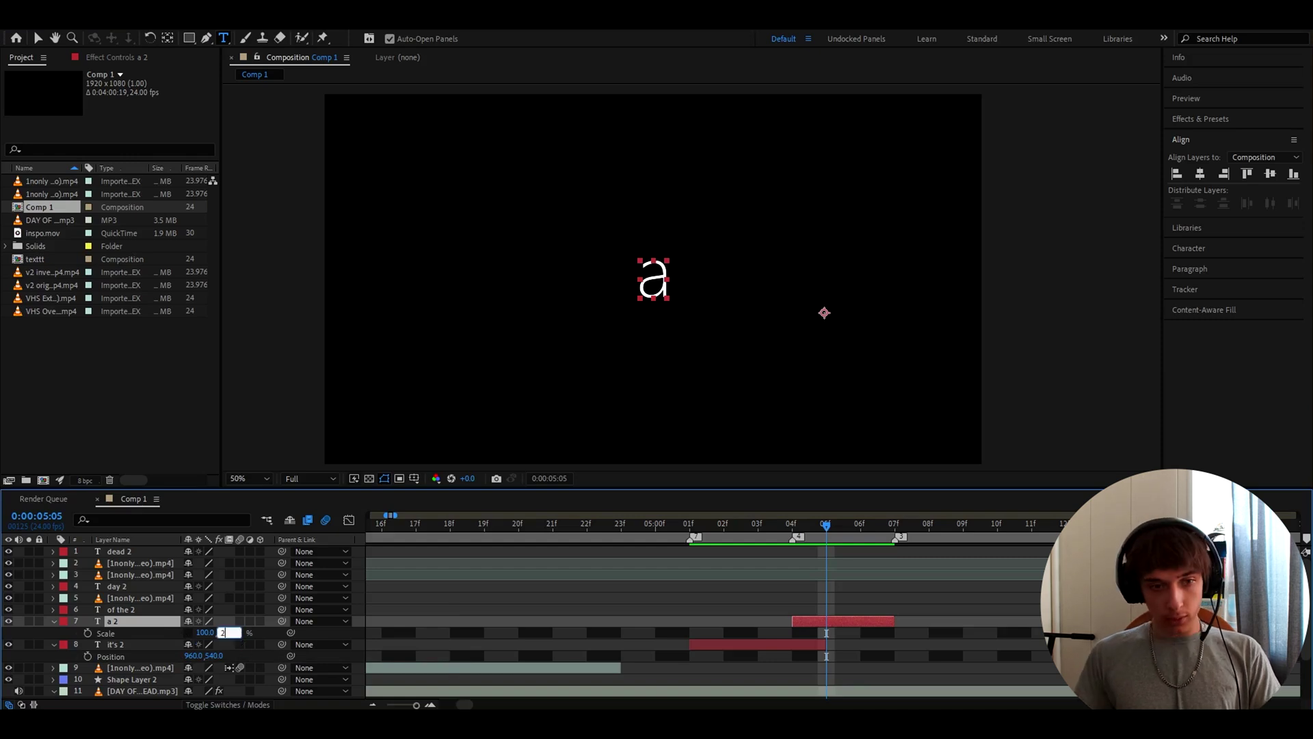
{"action": "type", "text": "00"}
{"action": "key", "text": "Return"}
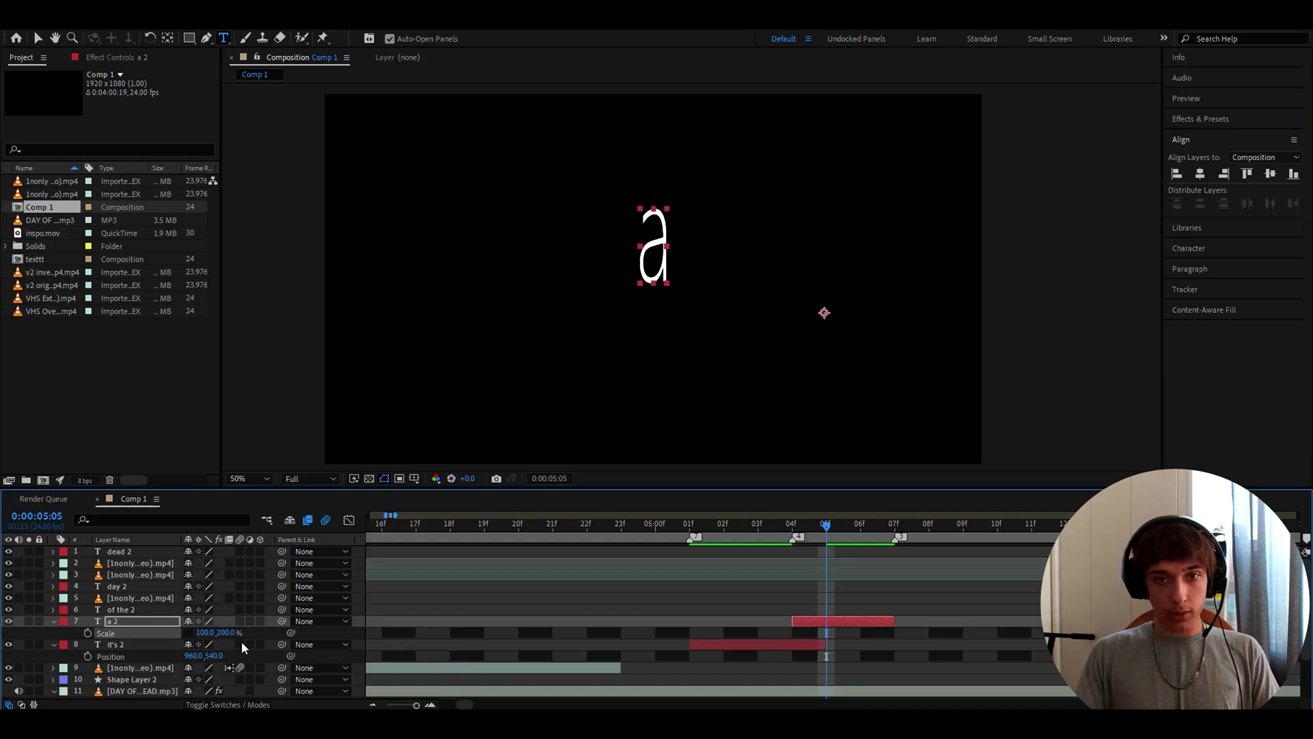
{"action": "left_click", "coordinate": [1201, 175]}
{"action": "left_click", "coordinate": [1270, 174]}
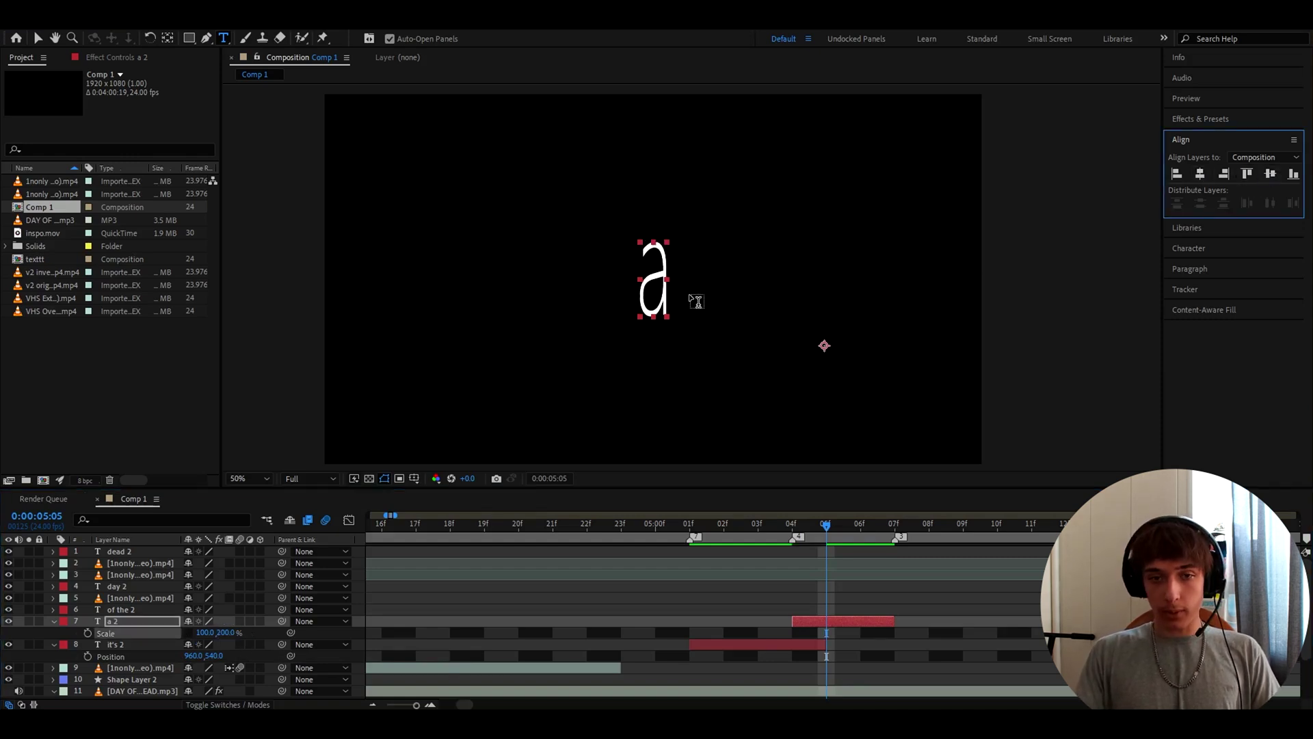
Step: Split the "a" layer at 0:00:05:05
{"action": "mouse_move", "coordinate": [836, 533]}
{"action": "left_mouse_down"}
{"action": "mouse_move", "coordinate": [796, 535]}
{"action": "mouse_move", "coordinate": [813, 533]}
{"action": "left_mouse_up"}
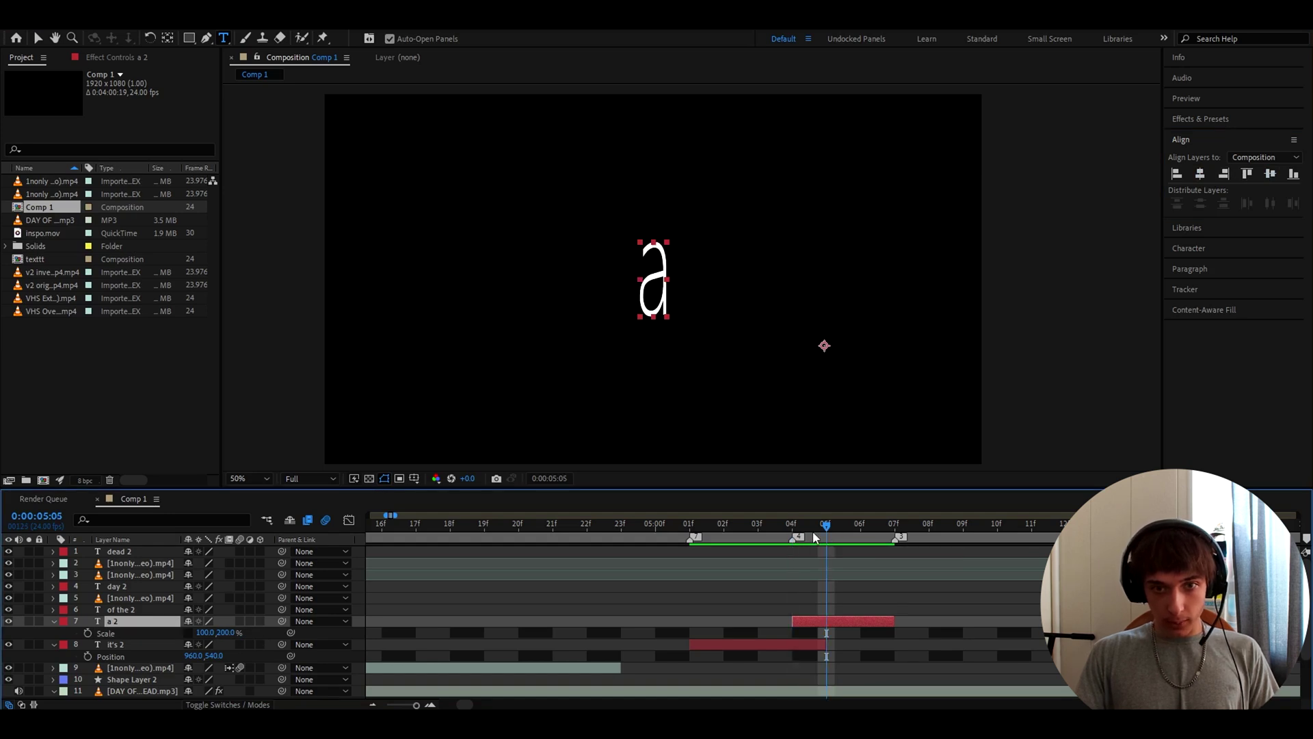
{"action": "key", "text": "ctrl+shift+d"}
{"action": "key", "text": "Page_Up"}
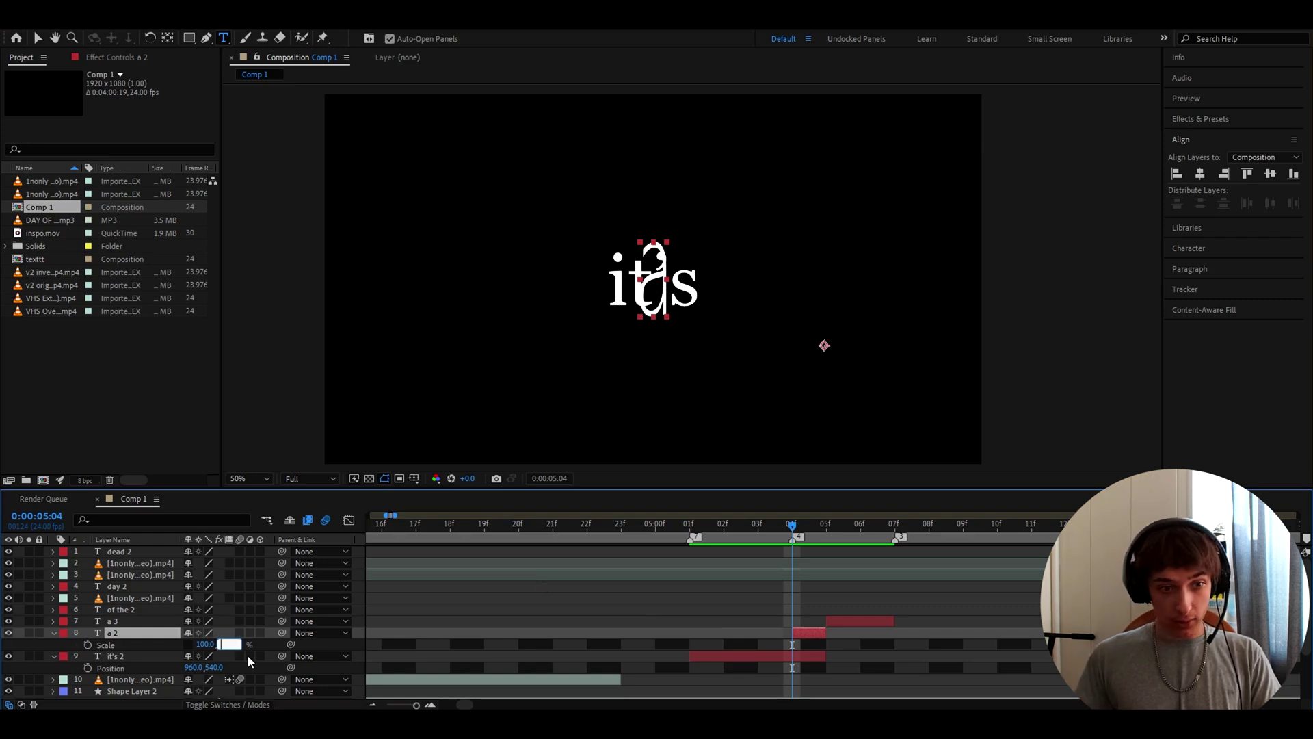
Step: Set the first "a" segment's vertical scale to 666% and center it vertically in the composition
{"action": "type", "text": "666"}
{"action": "key", "text": "Return"}
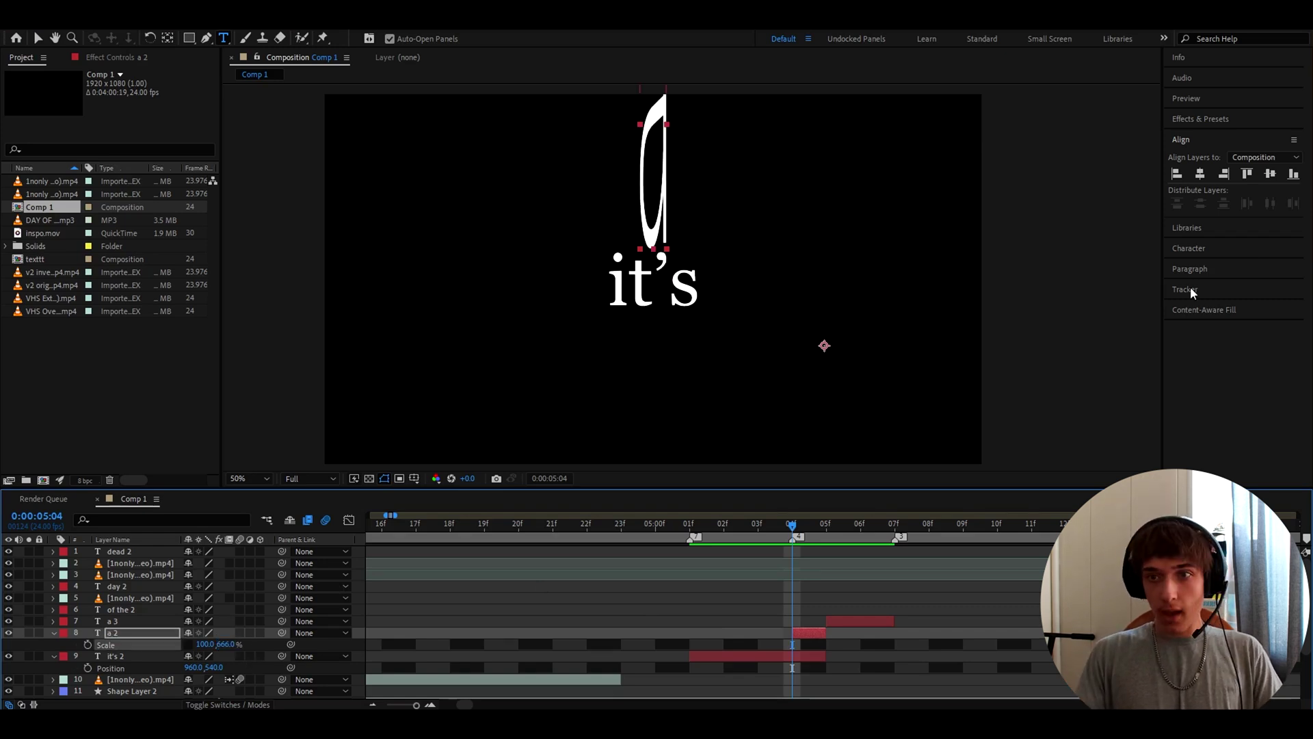
{"action": "left_click", "coordinate": [1273, 174]}
{"action": "left_click", "coordinate": [859, 525]}
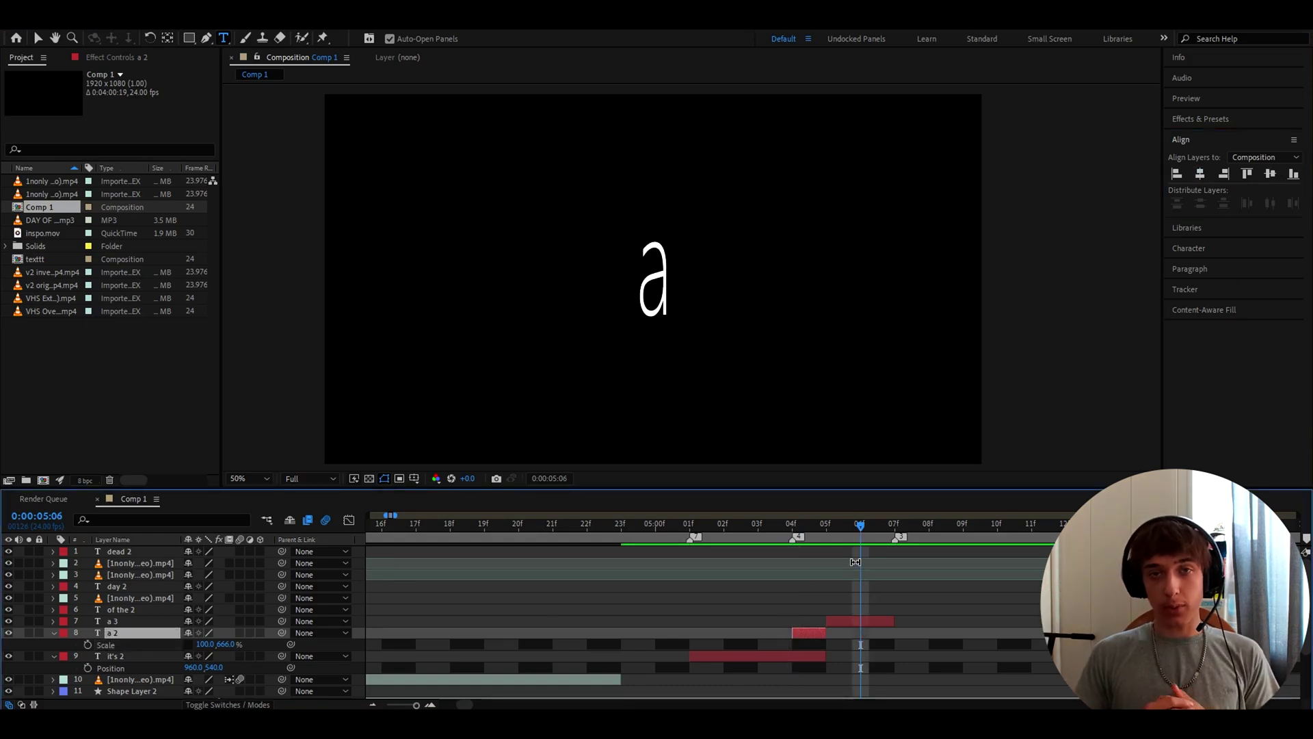
Step: Move the "day" layer below "of the" in the layer stack, directly above the "a" segments
{"action": "left_click", "coordinate": [879, 620]}
{"action": "left_click_drag", "start_coordinate": [863, 525], "coordinate": [907, 554]}
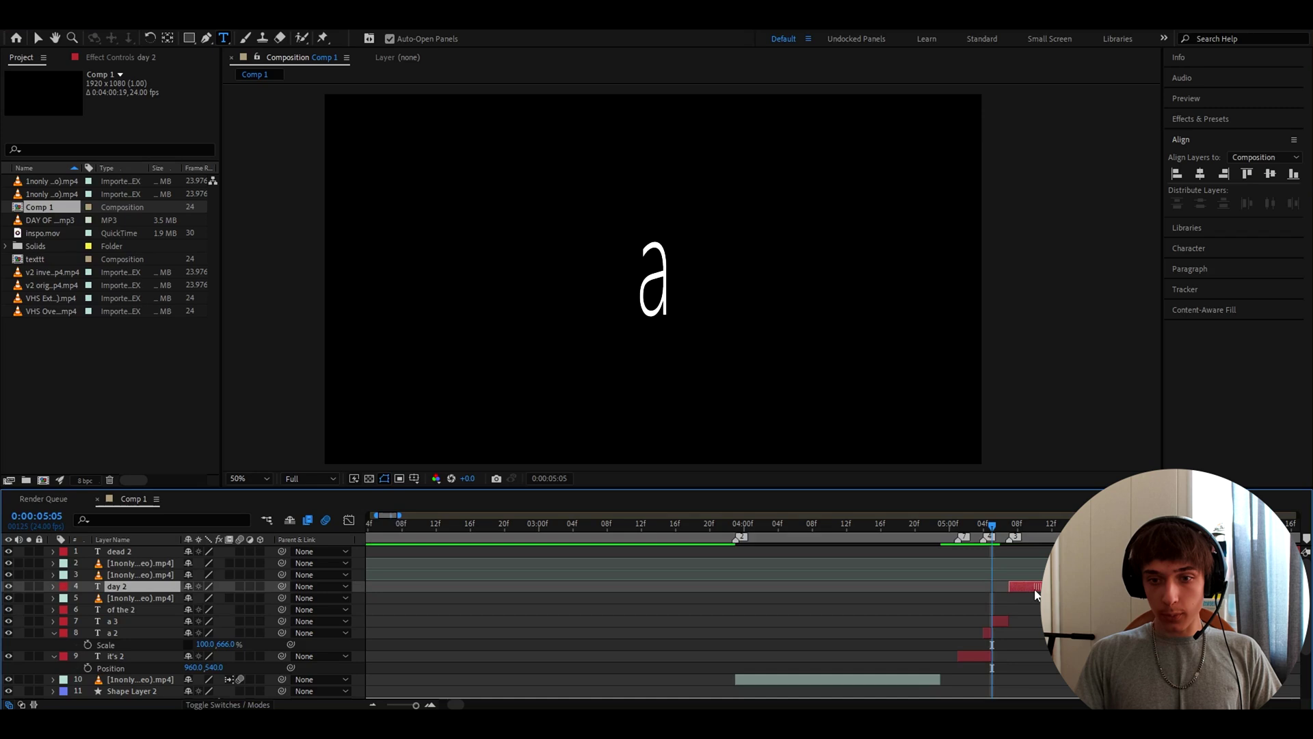
{"action": "scroll", "coordinate": [1036, 595], "scroll_direction": "up", "scroll_amount": 3, "text": "alt"}
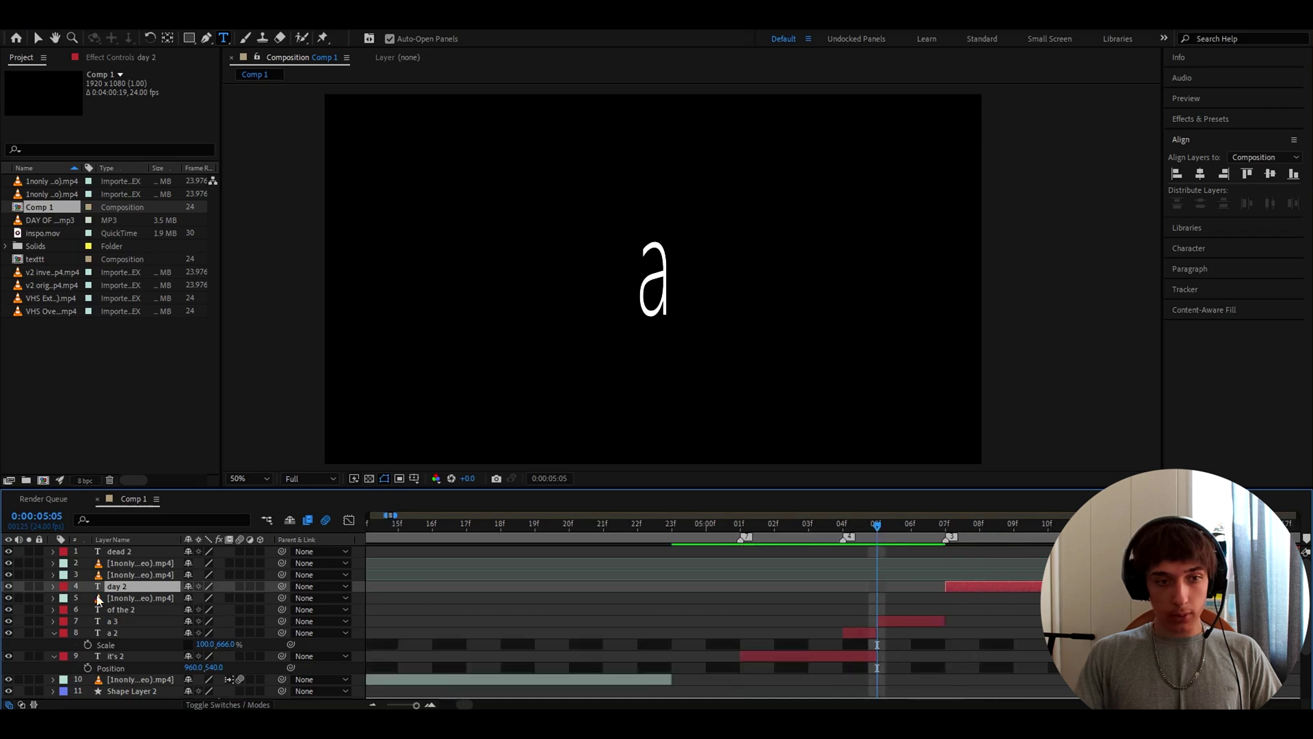
{"action": "left_click_drag", "start_coordinate": [103, 587], "coordinate": [102, 614]}
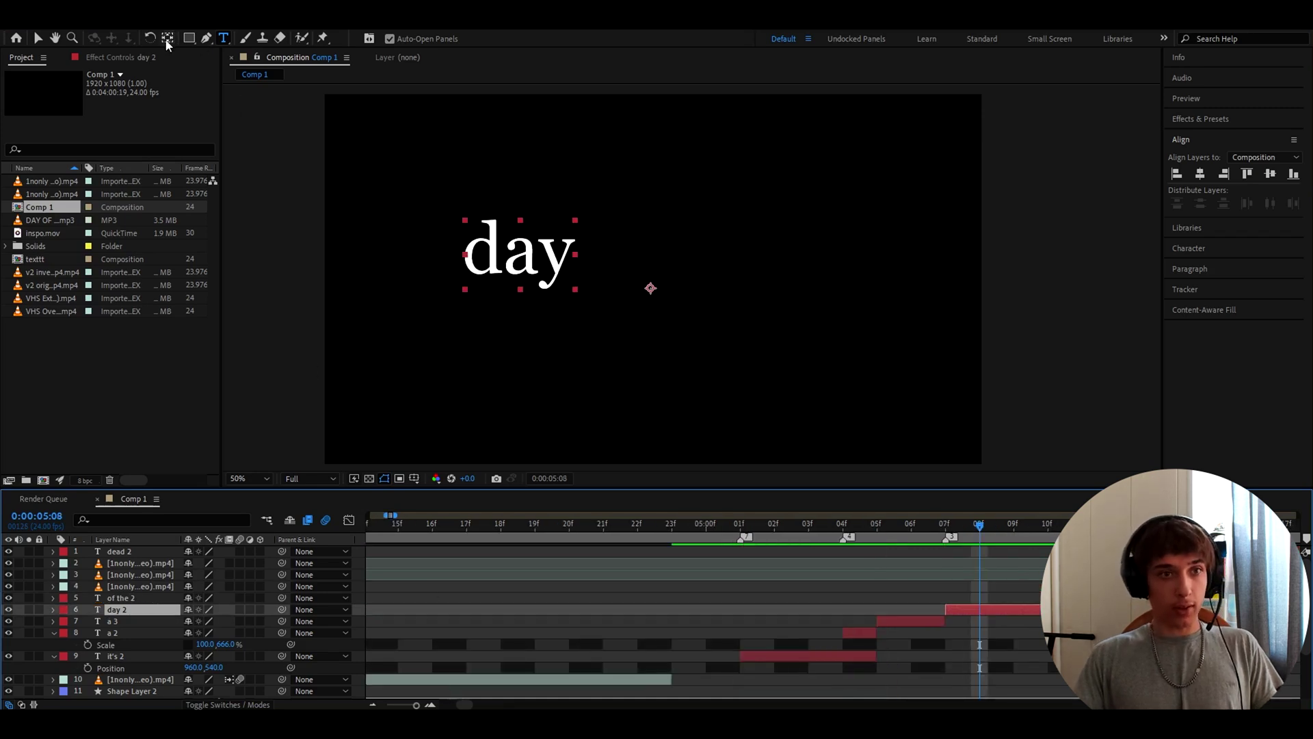
Step: Center the "day" layer's anchor point on its text and center the layer in the composition
{"action": "left_click", "coordinate": [167, 39]}
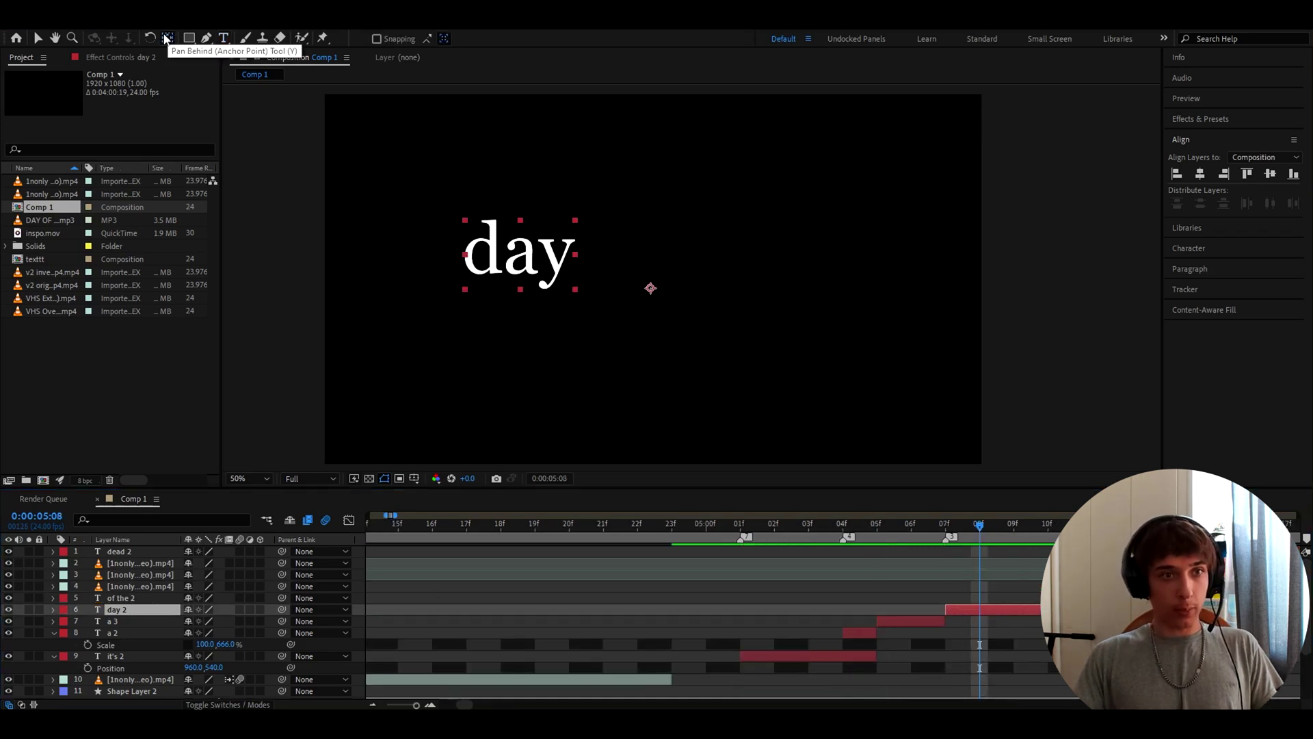
{"action": "key", "text": "ctrl+alt+Home"}
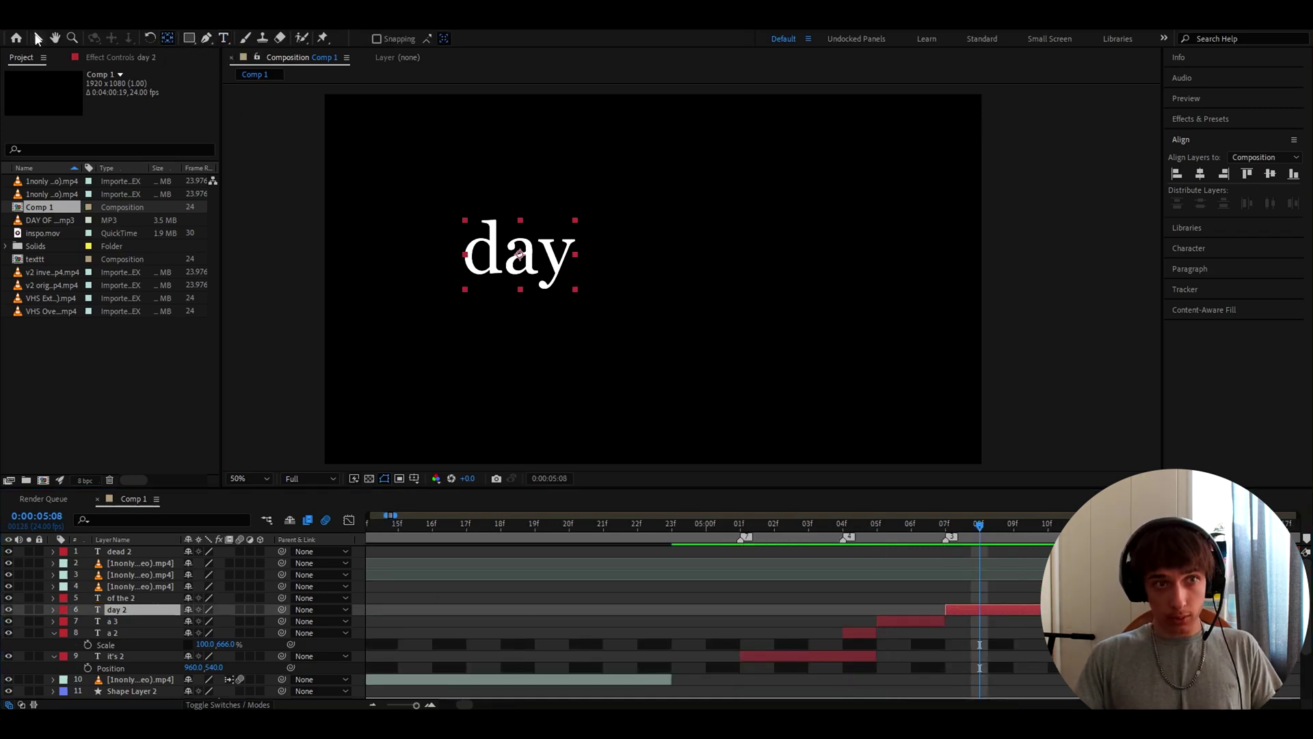
{"action": "left_click", "coordinate": [38, 39]}
{"action": "left_click", "coordinate": [1200, 174]}
{"action": "left_click", "coordinate": [1271, 175]}
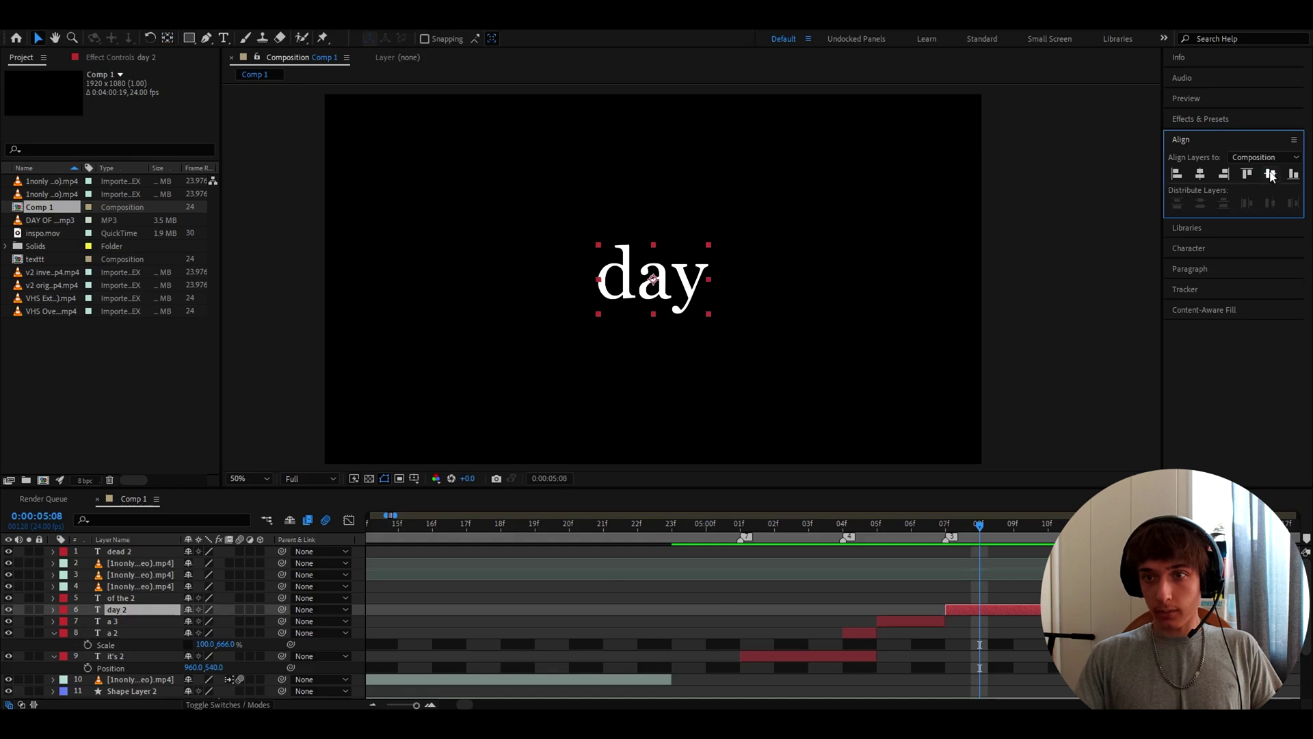
Step: Unlink the "day" layer's scale proportions and set its vertical scale to 200%, keeping the Georgia font
{"action": "left_click", "coordinate": [987, 609]}
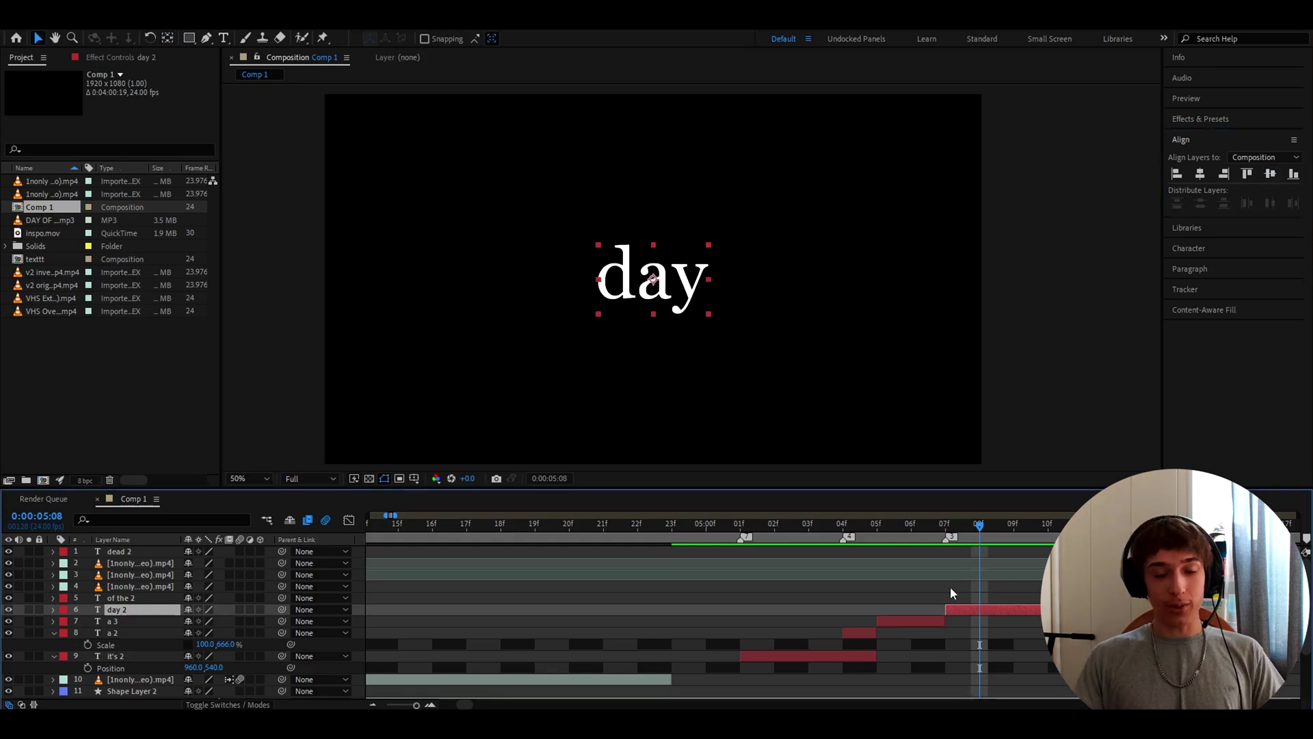
{"action": "double_click", "coordinate": [653, 279]}
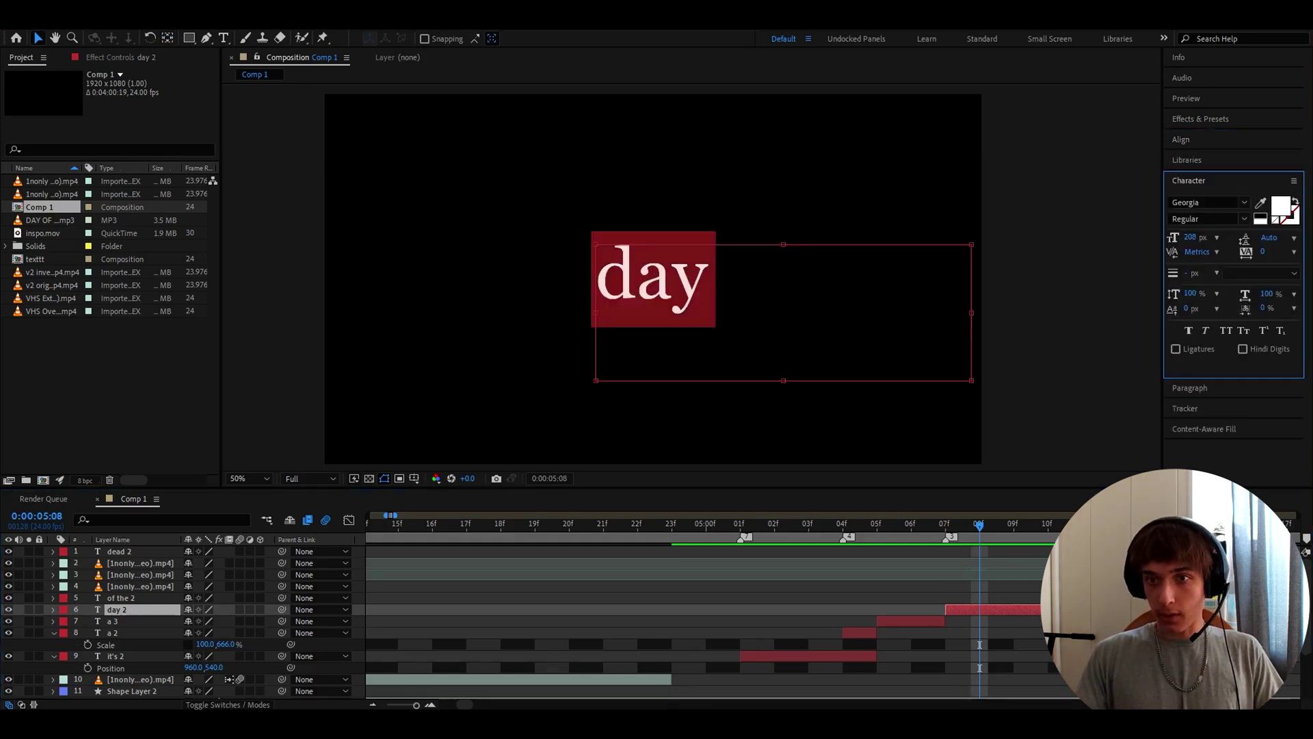
{"action": "key", "text": "Escape"}
{"action": "key", "text": "s"}
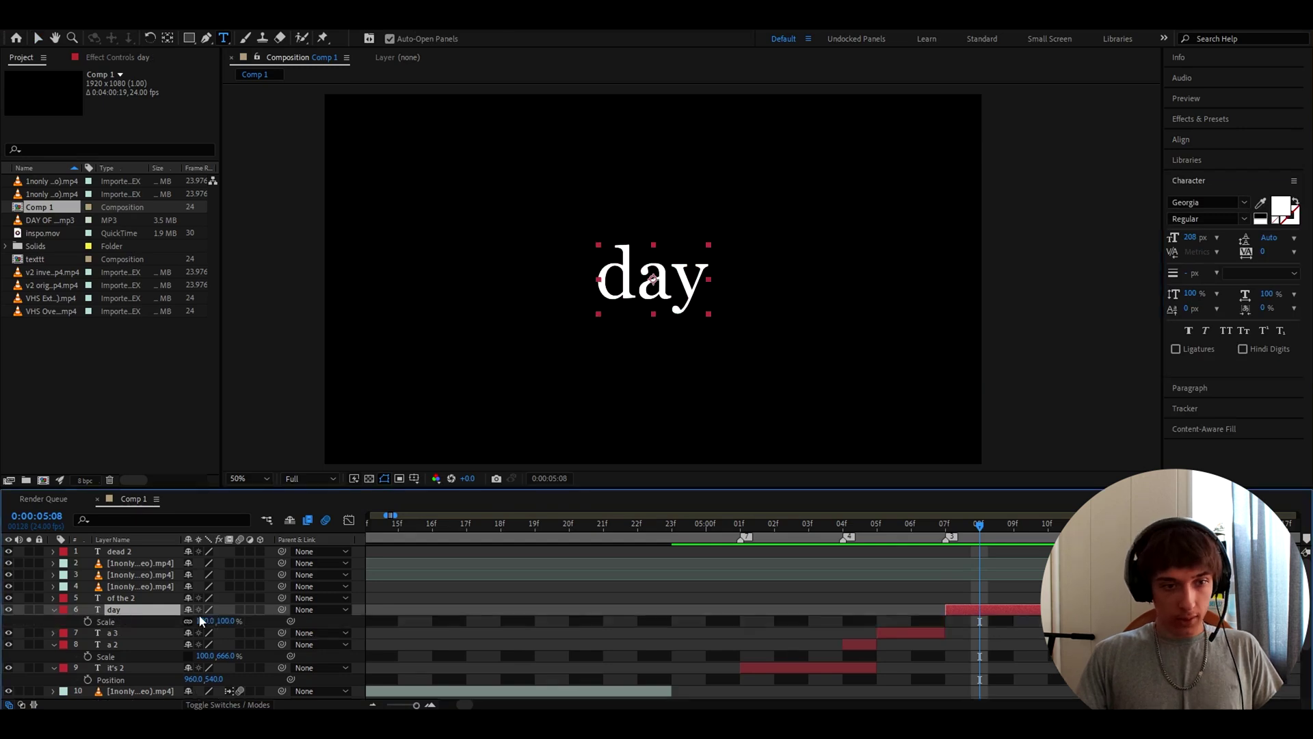
{"action": "left_click", "coordinate": [227, 621]}
{"action": "type", "text": "2"}
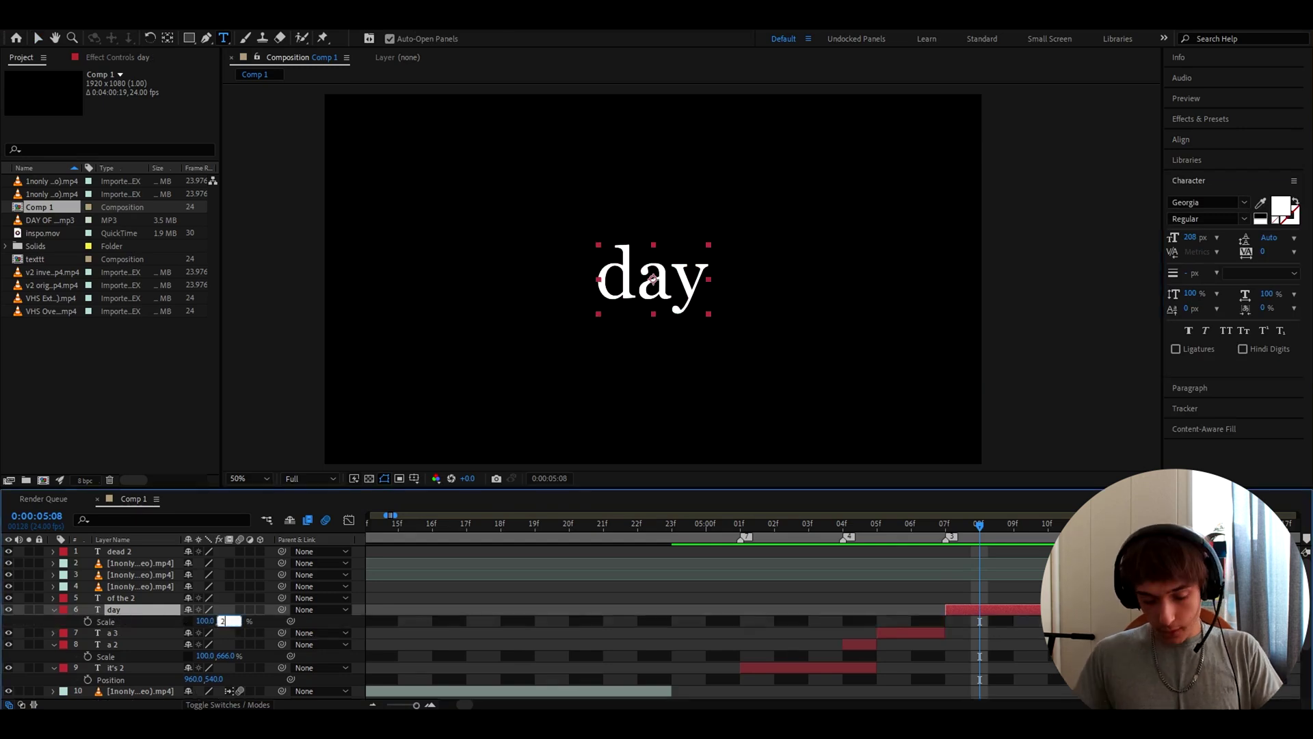
{"action": "type", "text": "00"}
{"action": "key", "text": "Return"}
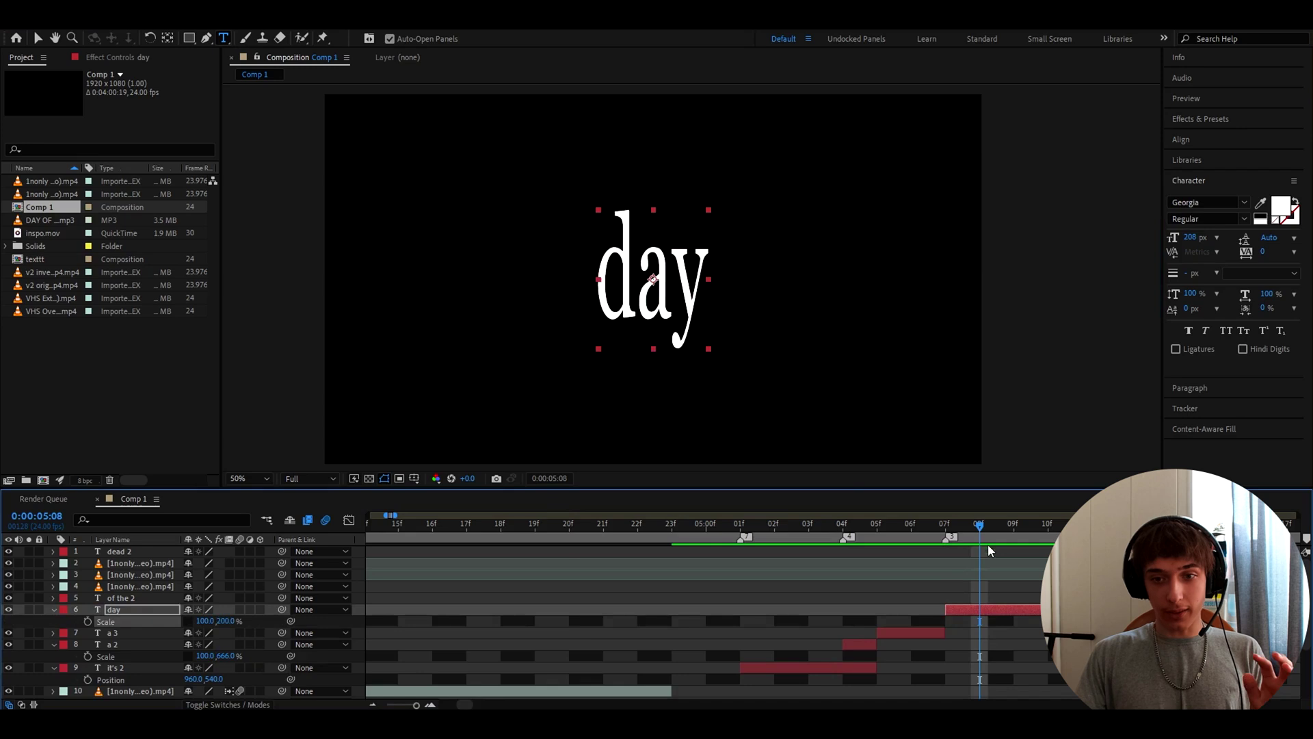
Step: Split the "day" layer at 0:00:05:09 and extend the first segment's start back to 0:00:05:06
{"action": "left_click_drag", "start_coordinate": [944, 524], "coordinate": [1023, 523]}
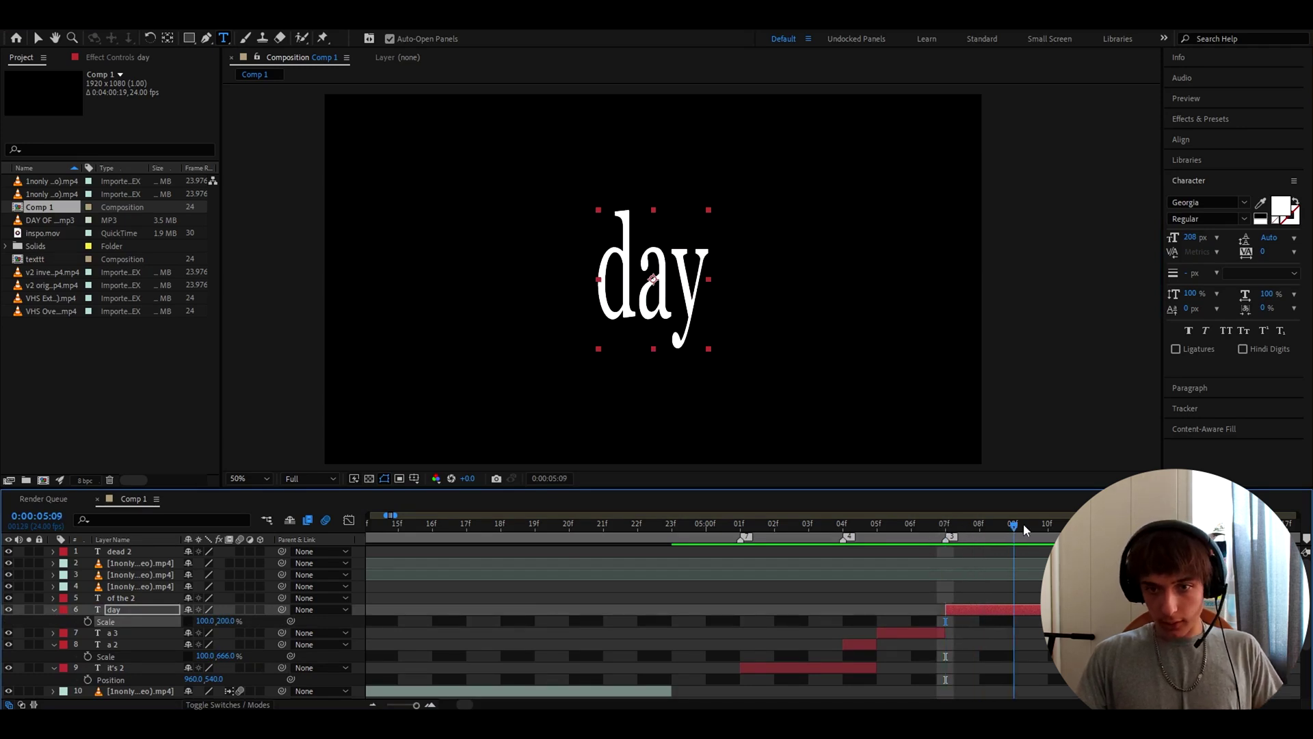
{"action": "key", "text": "ctrl+shift+d"}
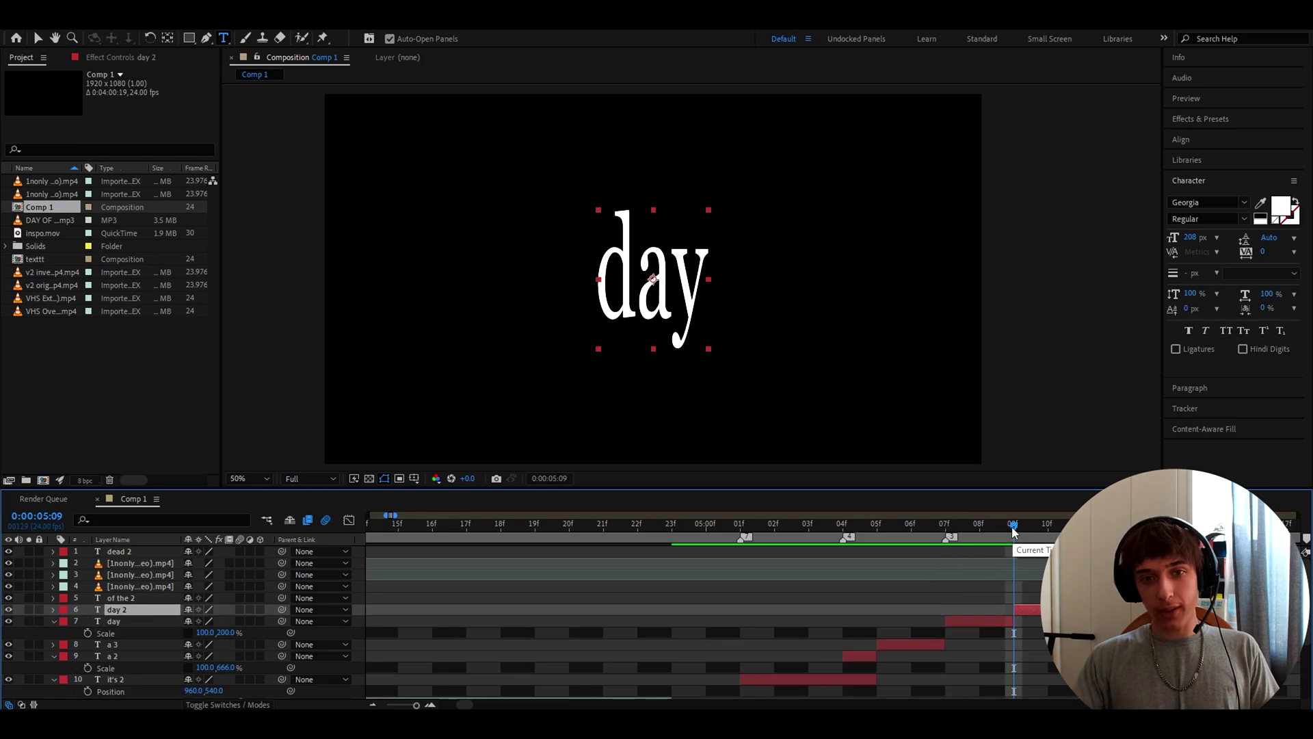
{"action": "left_click_drag", "start_coordinate": [1013, 532], "coordinate": [911, 525]}
{"action": "left_click", "coordinate": [950, 623]}
{"action": "left_click_drag", "start_coordinate": [950, 624], "coordinate": [905, 619]}
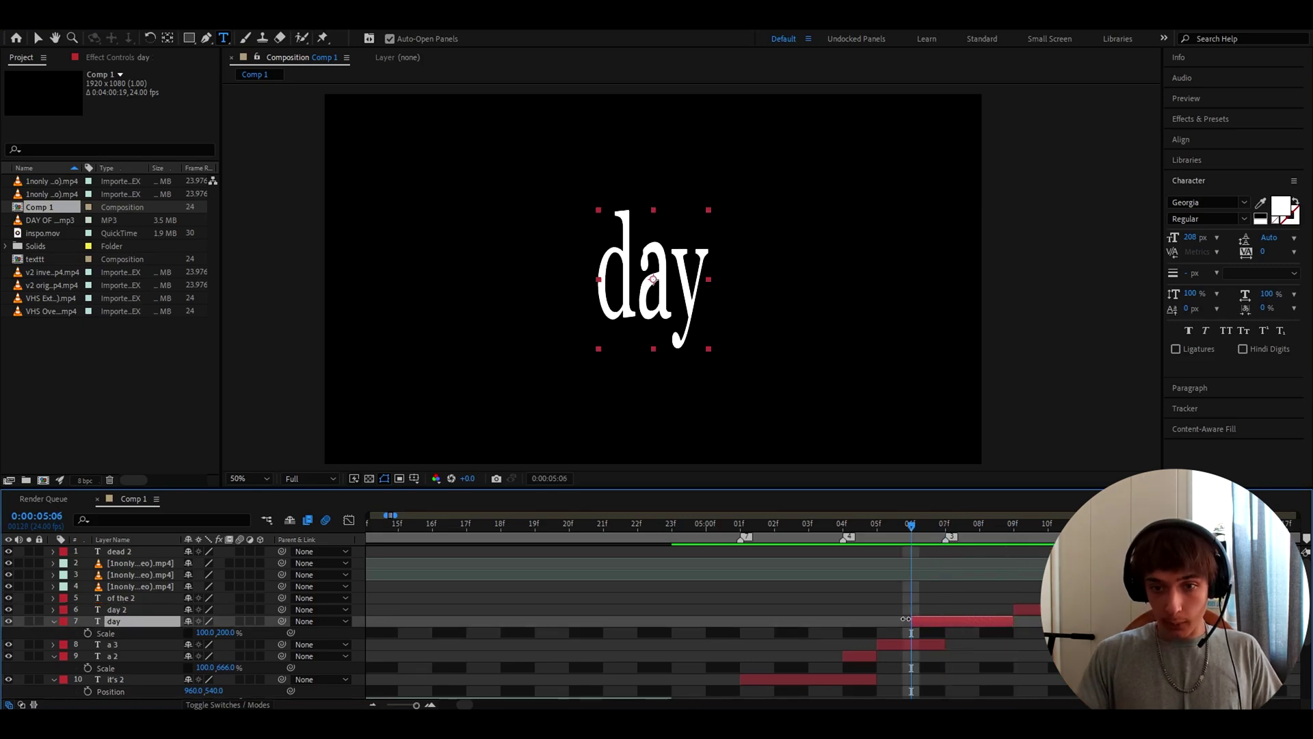
Step: Split the first "day" segment at 0:00:05:07 and set the one-frame opening piece's vertical scale to 100%
{"action": "mouse_move", "coordinate": [911, 525]}
{"action": "left_mouse_down"}
{"action": "mouse_move", "coordinate": [944, 527]}
{"action": "mouse_move", "coordinate": [911, 526]}
{"action": "left_mouse_up"}
{"action": "key", "text": "ctrl+shift+d"}
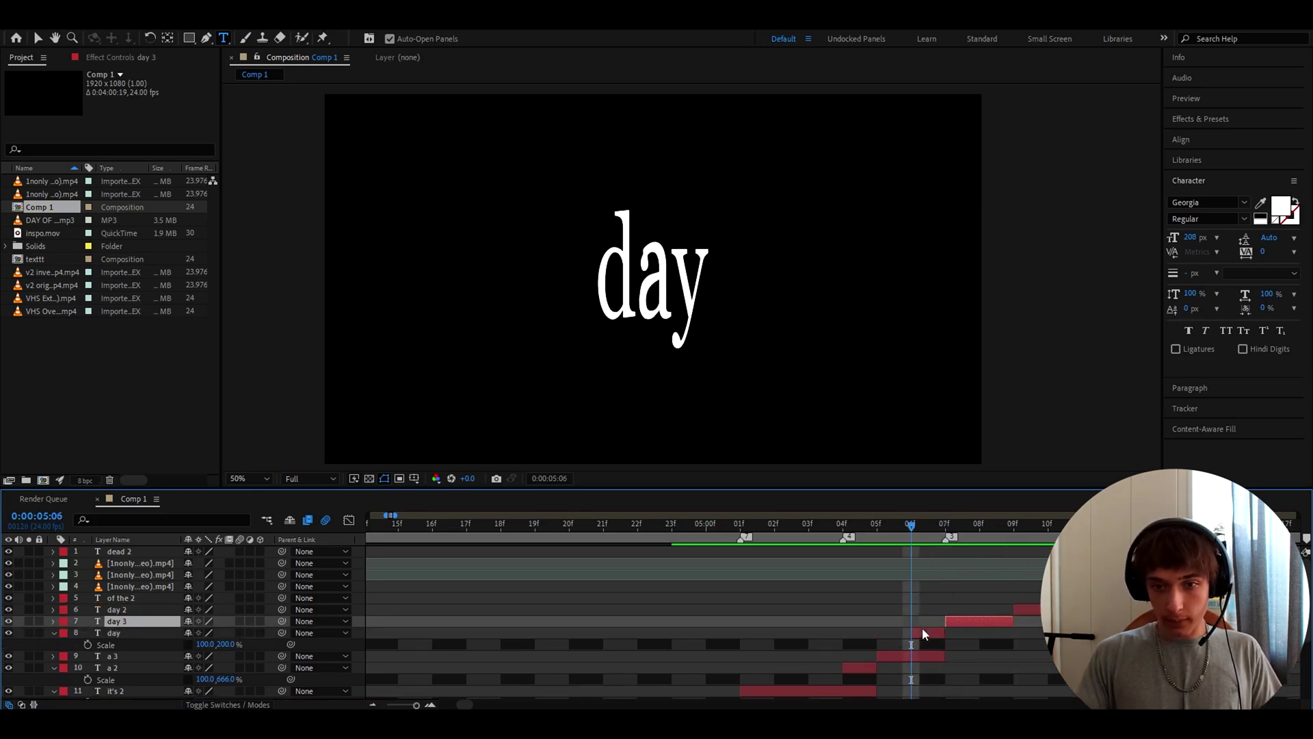
{"action": "left_click", "coordinate": [924, 633]}
{"action": "left_click", "coordinate": [225, 644]}
{"action": "type", "text": "10"}
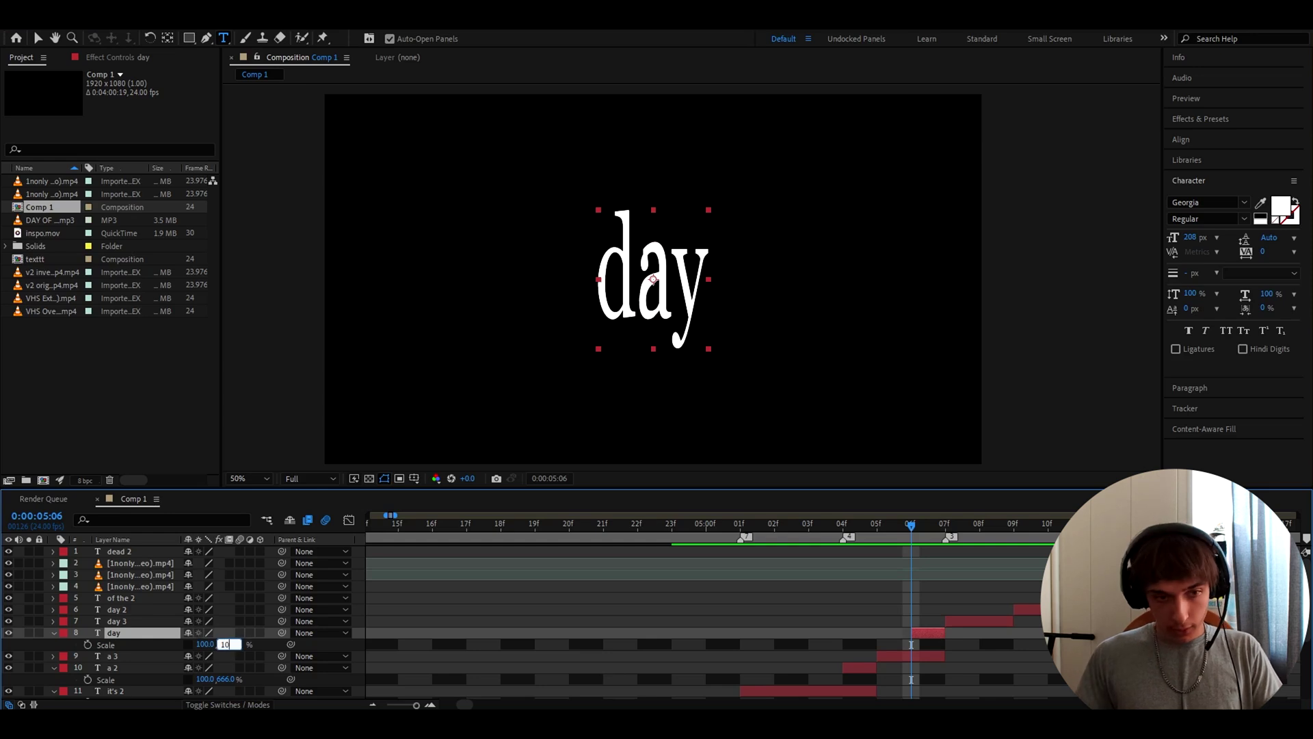
{"action": "type", "text": "0"}
Step: Apply the S_StretchFrameEdges effect to the one-frame "day" piece and set Center Squeeze to 0
{"action": "left_click", "coordinate": [1206, 120]}
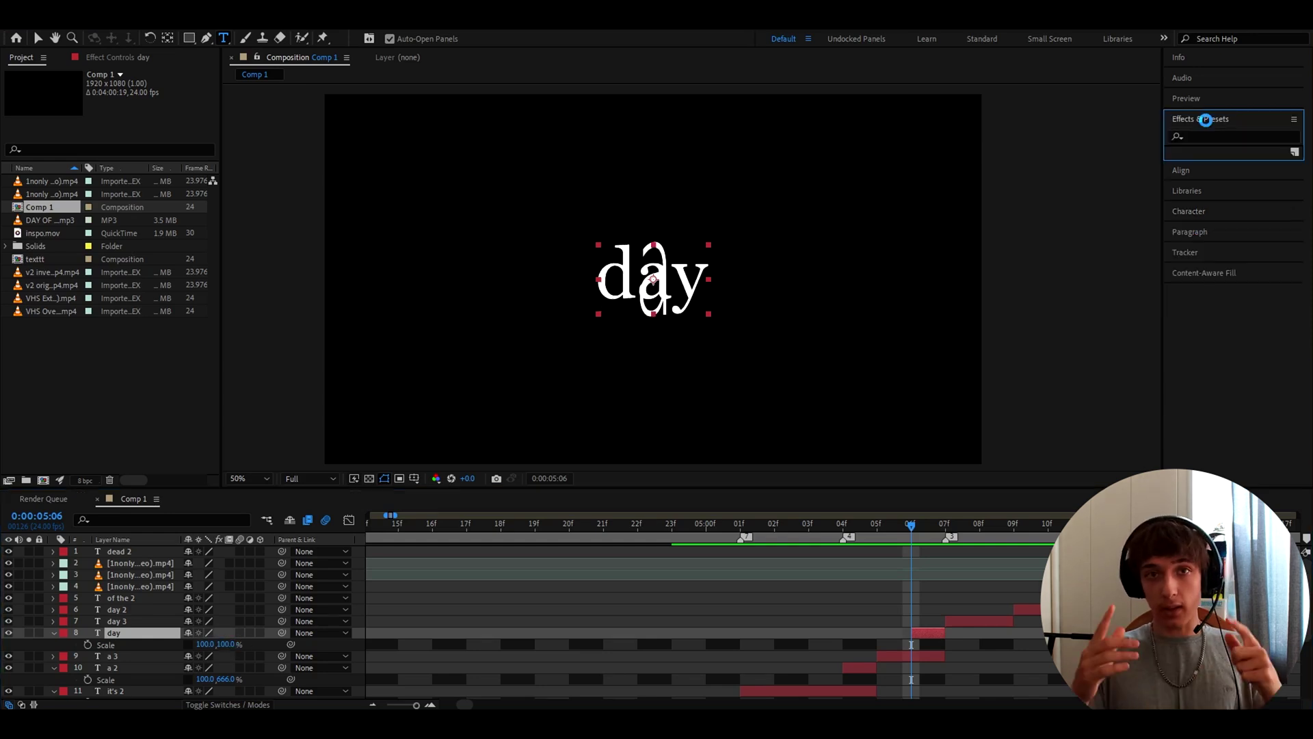
{"action": "left_click", "coordinate": [1205, 136]}
{"action": "type", "text": "s_stre"}
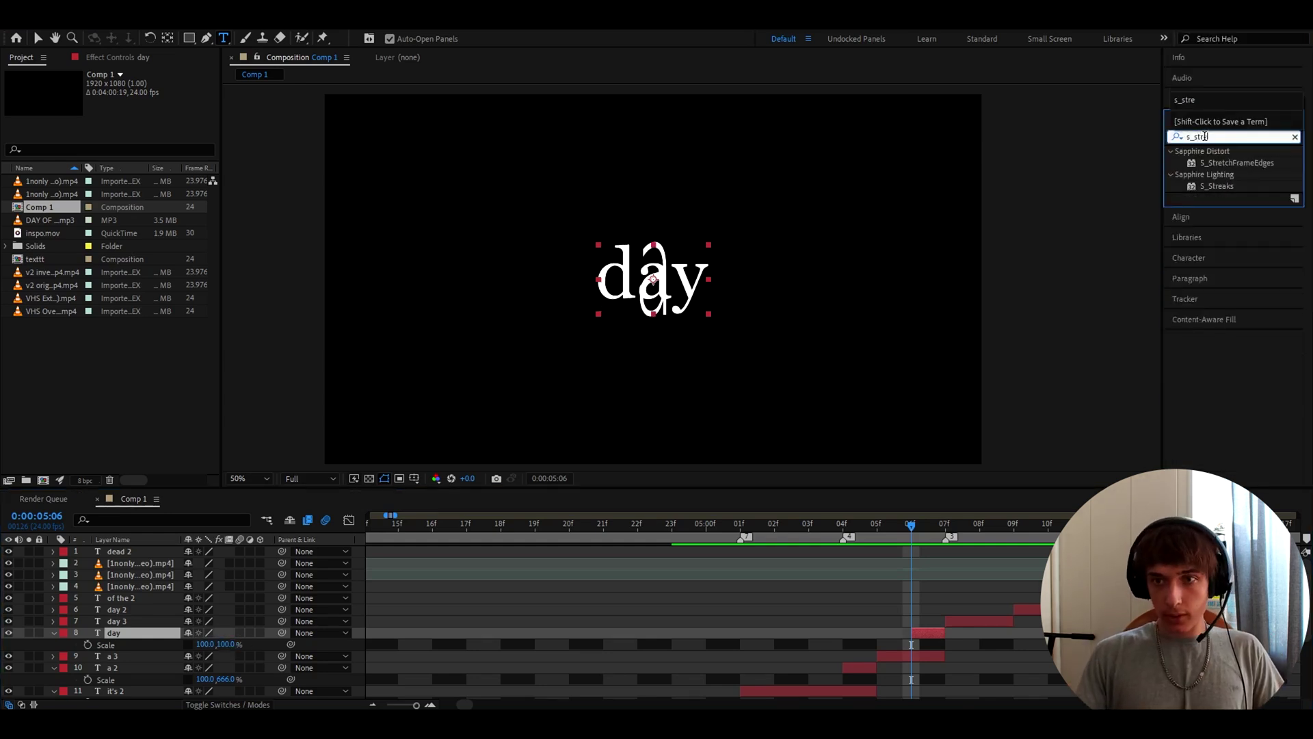
{"action": "double_click", "coordinate": [1229, 163]}
{"action": "left_click", "coordinate": [132, 121]}
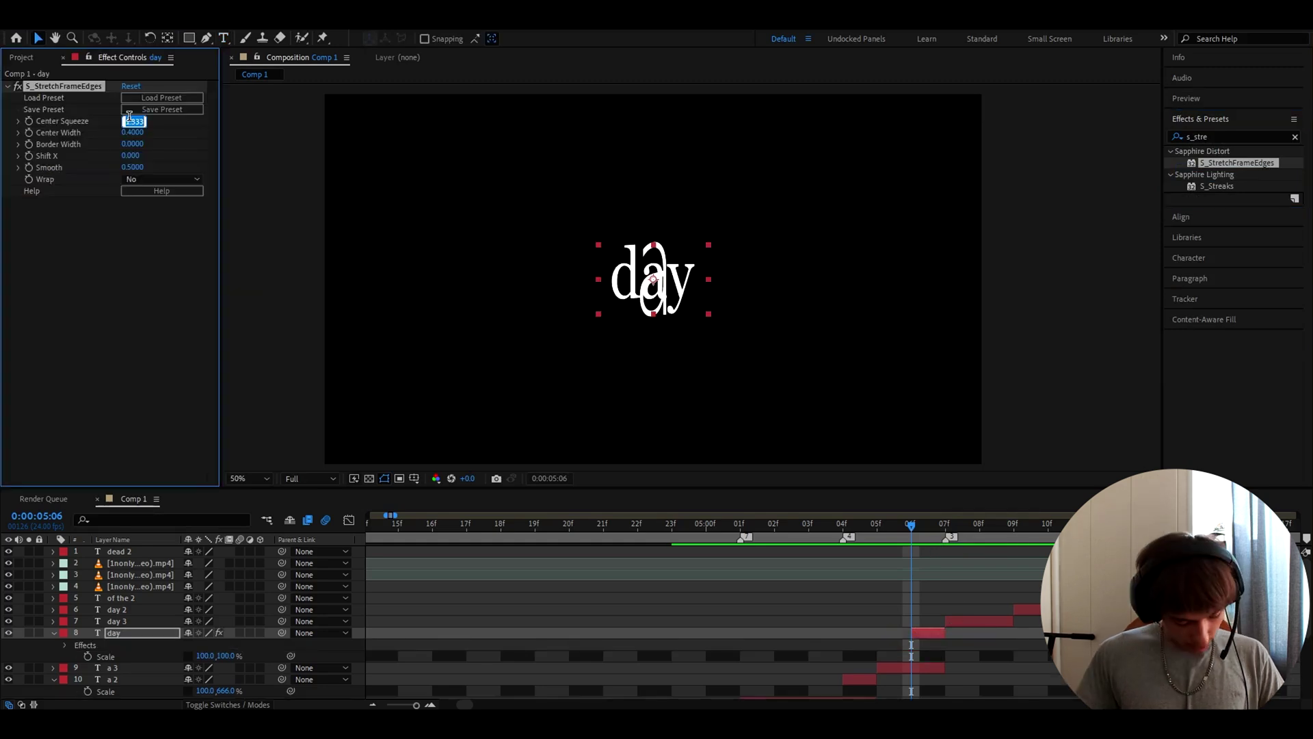
{"action": "key", "text": "Return"}
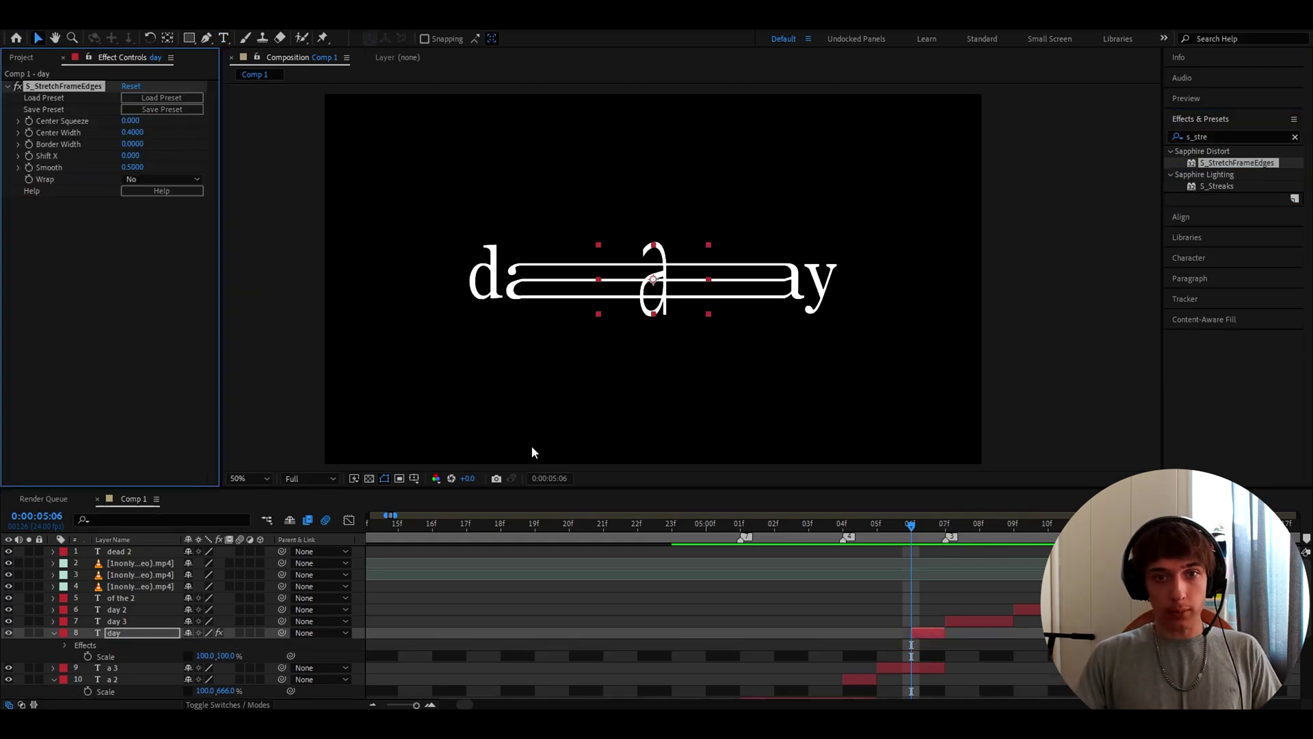
Step: Split the "day 2" layer at 0:00:05:11 and set the vertical scale of the piece starting at 0:00:05:09 to 50%
{"action": "left_click_drag", "start_coordinate": [866, 530], "coordinate": [926, 537]}
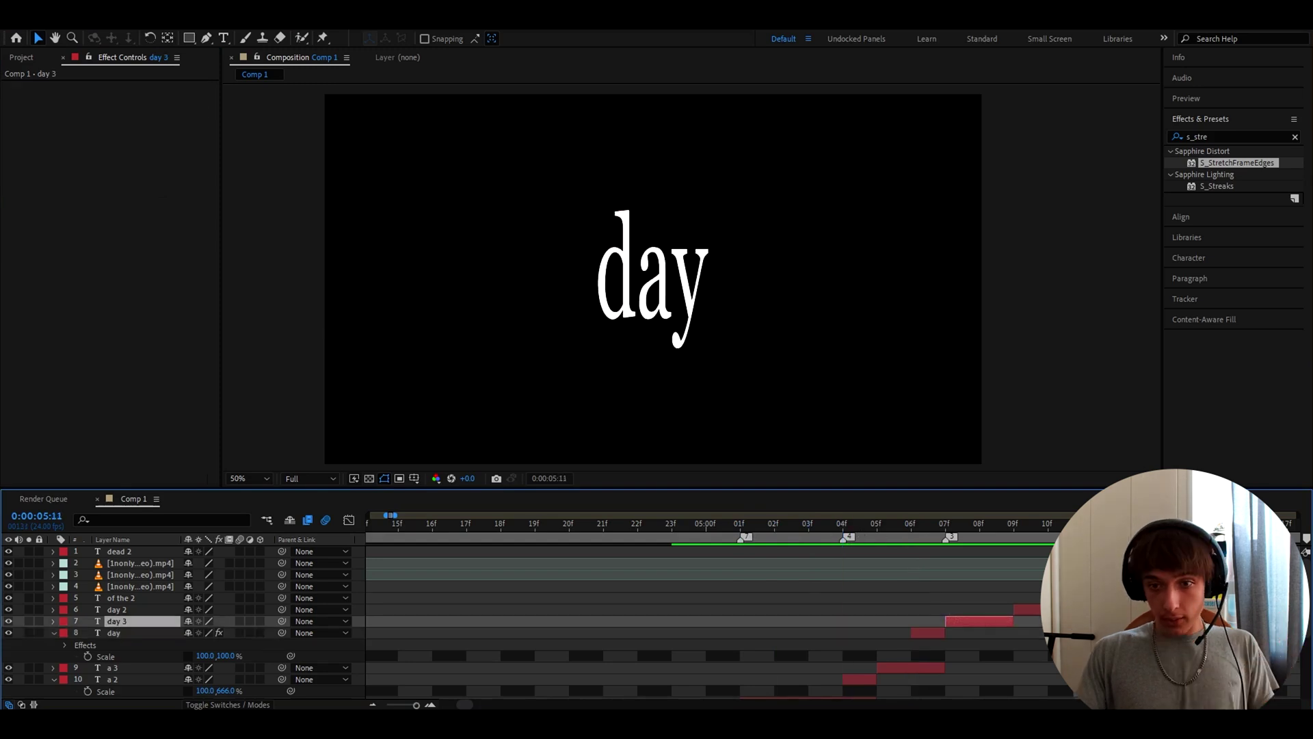
{"action": "key", "text": "ctrl+Up"}
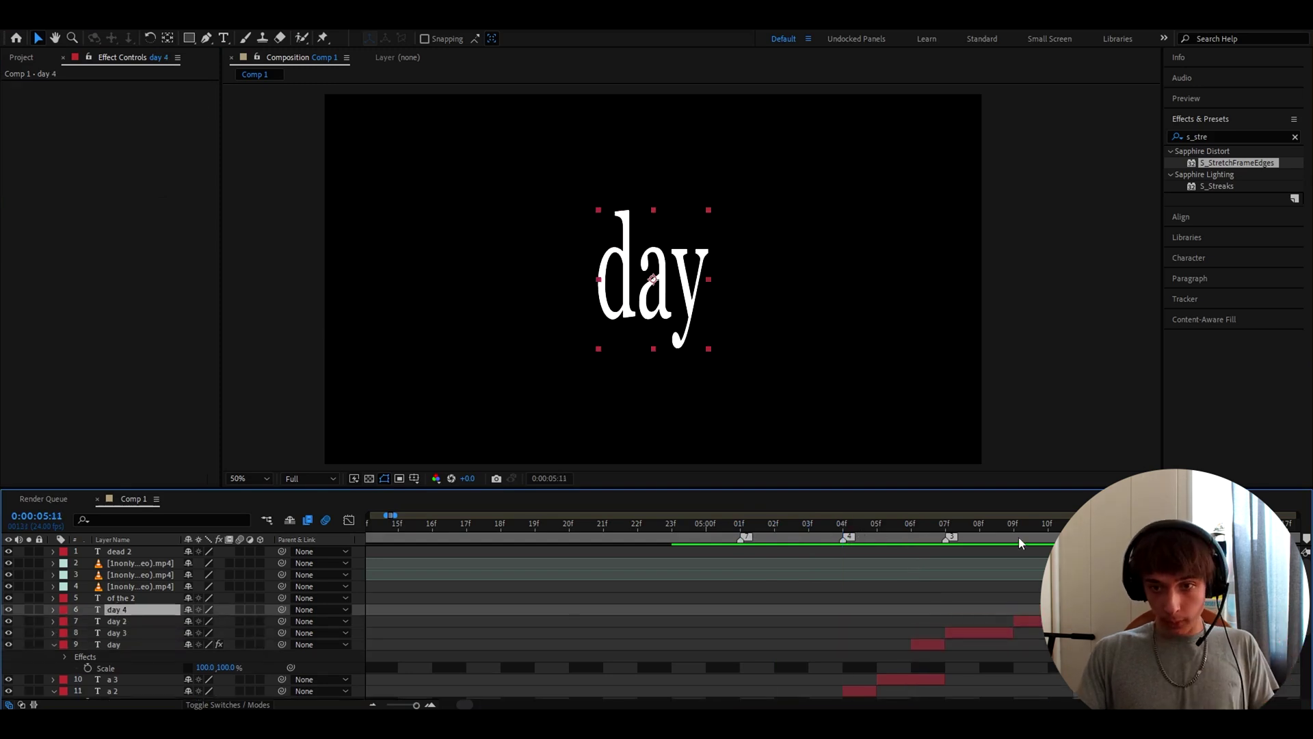
{"action": "left_click", "coordinate": [1014, 534]}
{"action": "key", "text": "ctrl+Down"}
{"action": "key", "text": "s"}
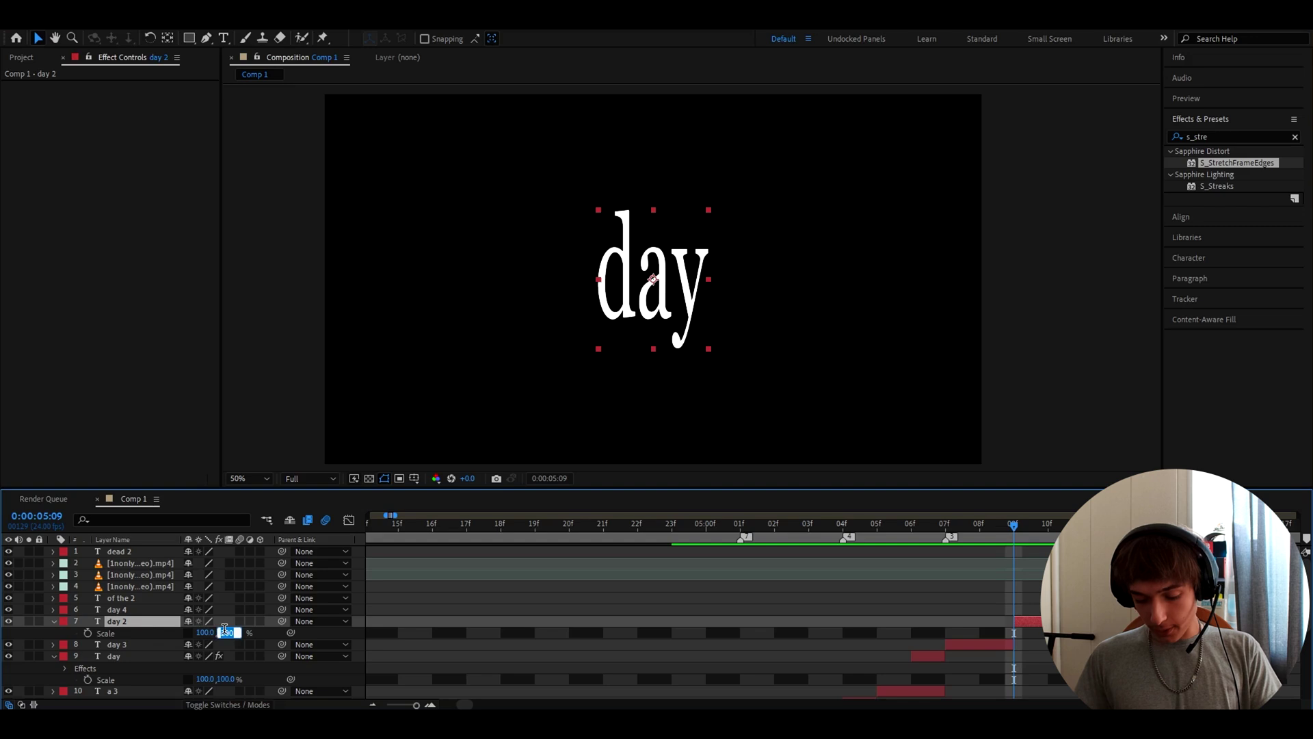
{"action": "type", "text": "50"}
{"action": "key", "text": "Return"}
{"action": "key", "text": "ctrl+Down"}
{"action": "key", "text": "i"}
{"action": "key", "text": "s"}
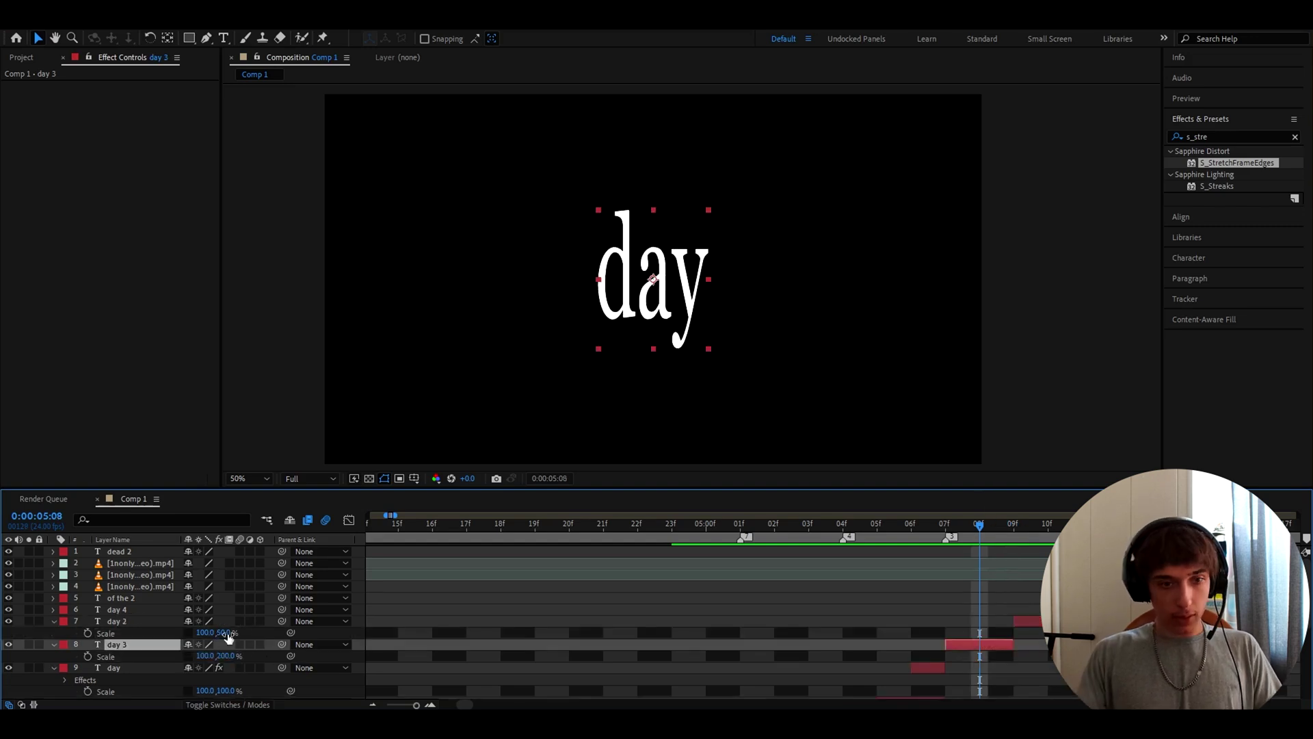
{"action": "left_click", "coordinate": [1024, 535]}
{"action": "left_click", "coordinate": [1038, 622]}
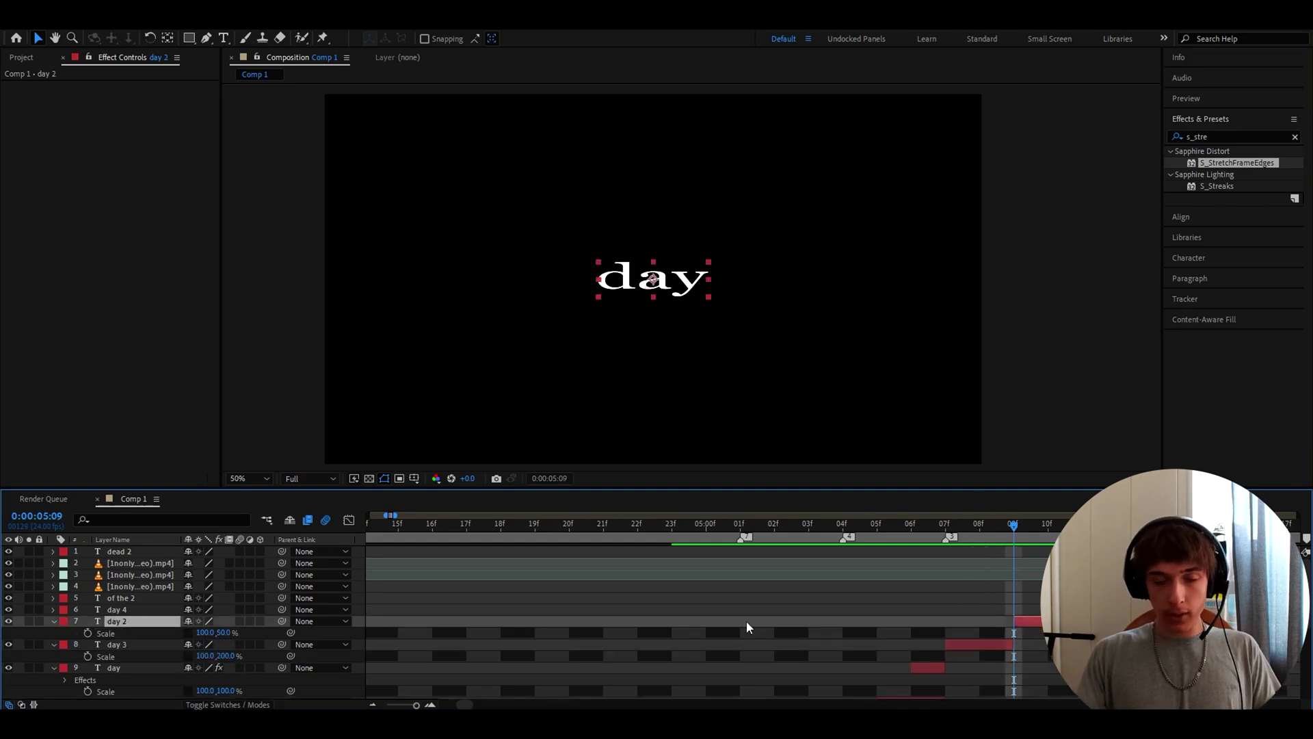
Step: Draw a white rectangle slightly larger than the flattened word "day" and place its shape layer directly below the "day 2" layer
{"action": "left_click", "coordinate": [946, 598]}
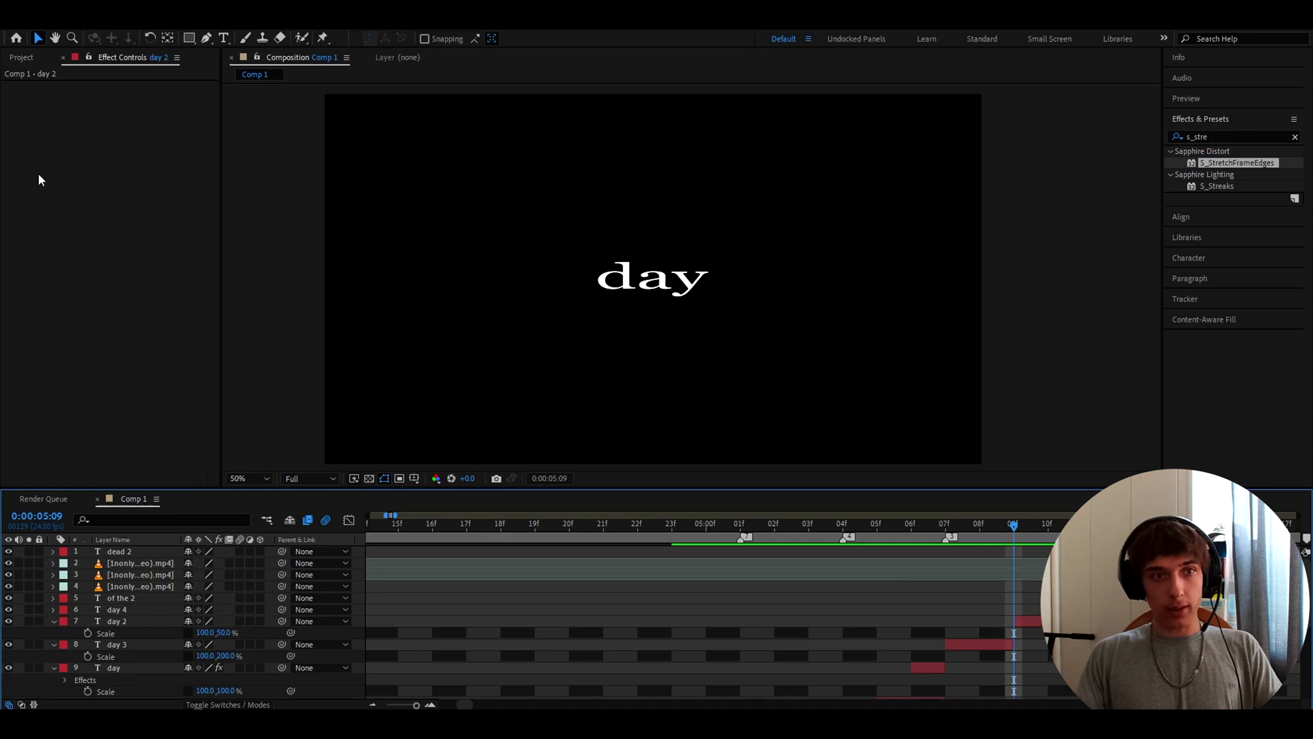
{"action": "left_click", "coordinate": [188, 40]}
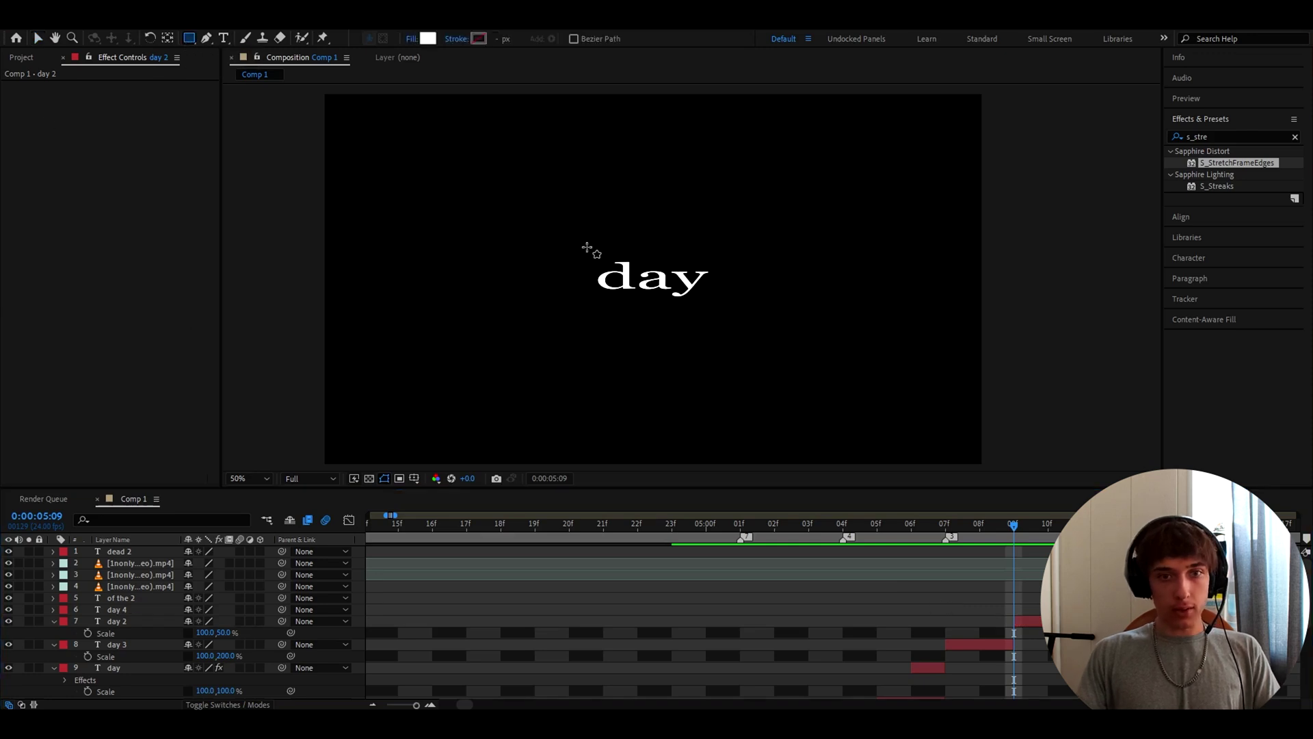
{"action": "left_click_drag", "start_coordinate": [578, 248], "coordinate": [736, 305]}
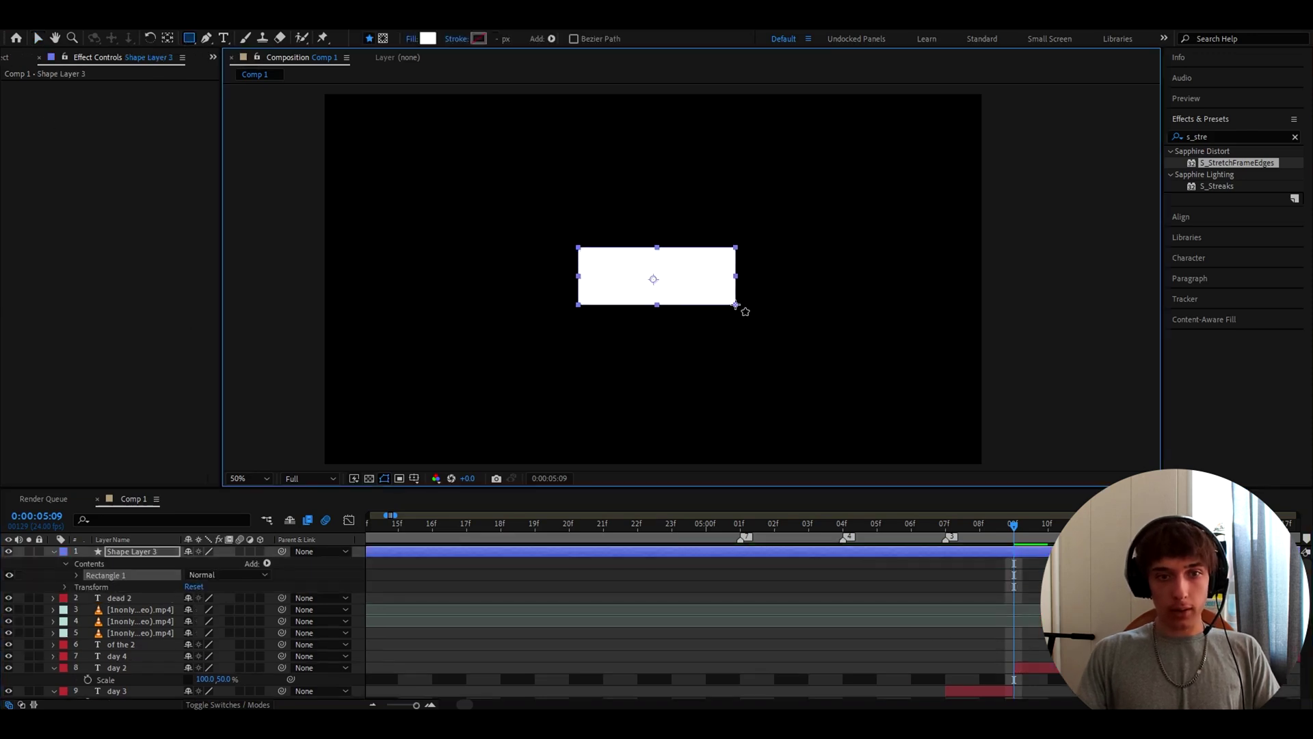
{"action": "left_click_drag", "start_coordinate": [134, 552], "coordinate": [196, 686]}
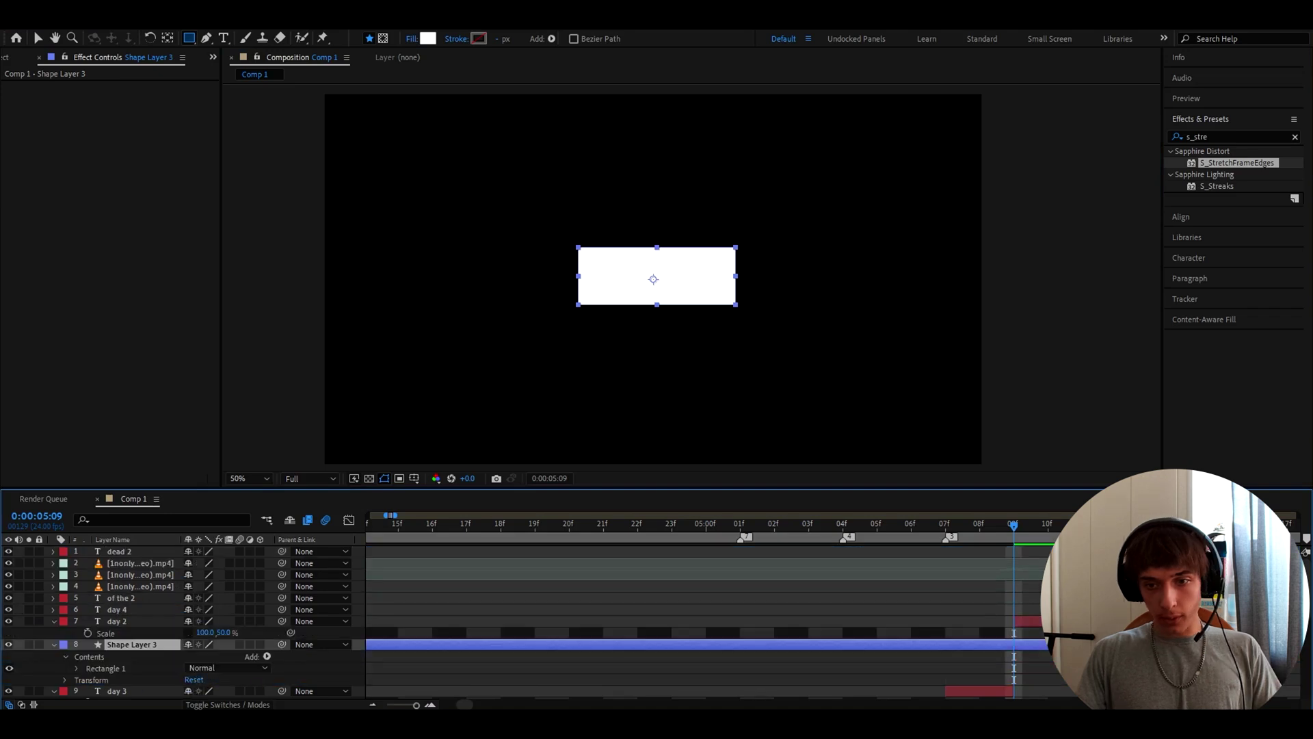
Step: Trim the rectangle's shape layer to span only 0:00:05:09 to 0:00:05:11, matching the "day 2" layer
{"action": "left_click", "coordinate": [1001, 658]}
{"action": "key", "text": "Delete"}
{"action": "left_click", "coordinate": [1044, 649]}
{"action": "key", "text": "Page_Down"}
{"action": "key", "text": "Page_Down"}
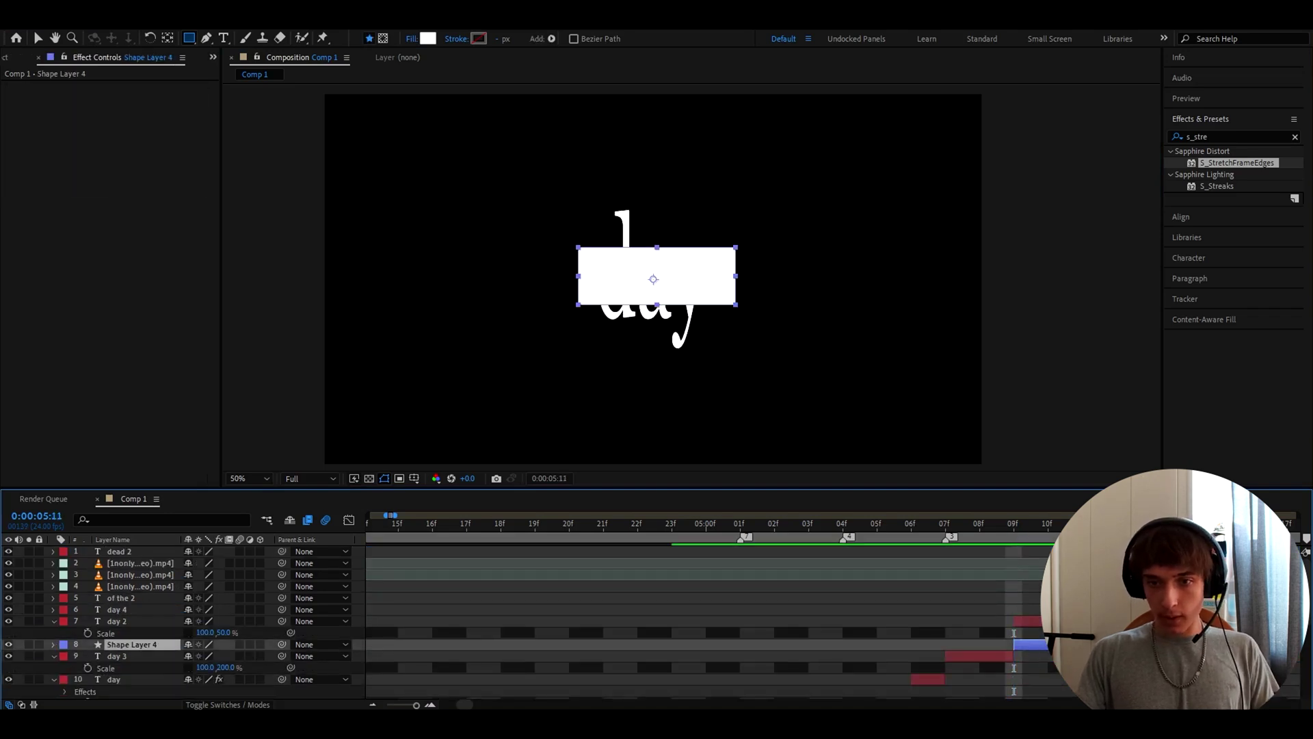
{"action": "key", "text": "ctrl+shift+d"}
{"action": "key", "text": "Delete"}
Step: Change the fill colour of the "day 2" text to black (000000)
{"action": "key", "text": "Page_Up"}
{"action": "double_click", "coordinate": [1035, 623]}
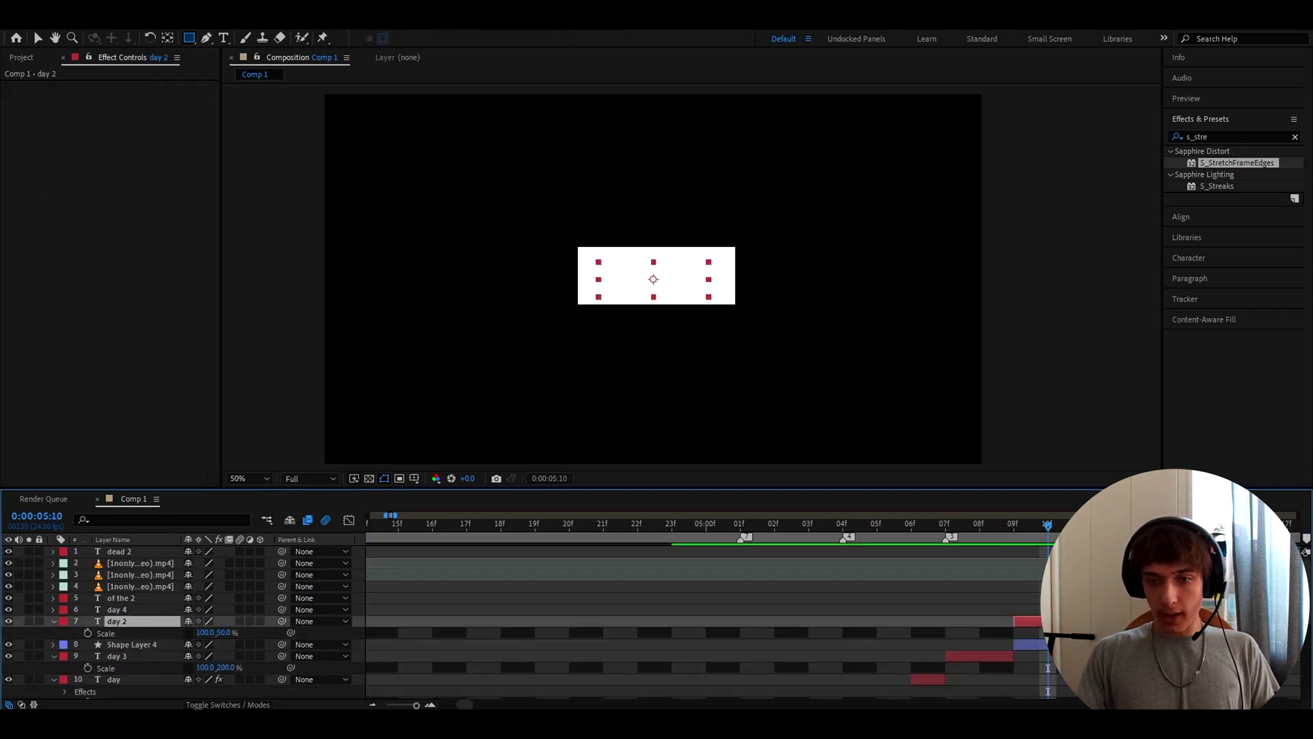
{"action": "left_click", "coordinate": [1284, 208]}
{"action": "left_click_drag", "start_coordinate": [513, 551], "coordinate": [590, 705]}
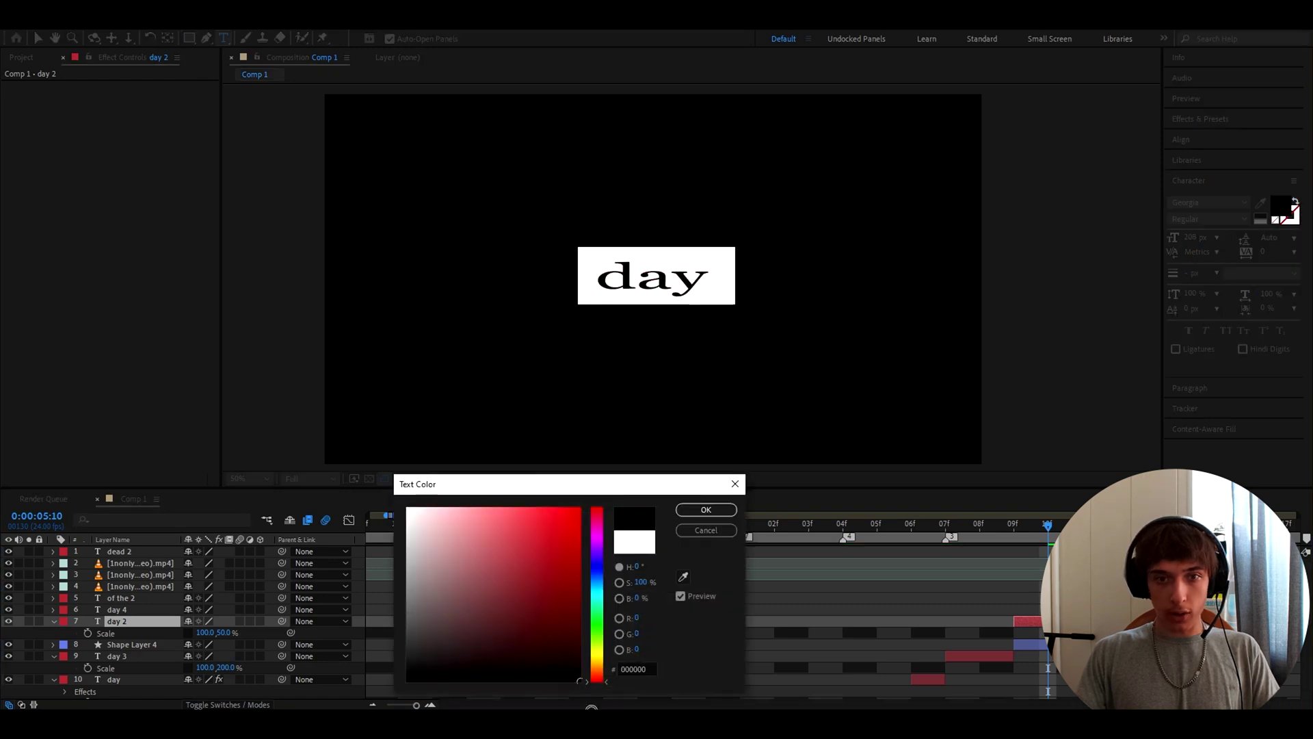
{"action": "key", "text": "Return"}
Step: Shift the rectangle's shape layer to a horizontal position of 950 behind the black text and review the preceding word frames
{"action": "left_click", "coordinate": [1031, 645]}
{"action": "left_click", "coordinate": [1033, 645]}
{"action": "key", "text": "p"}
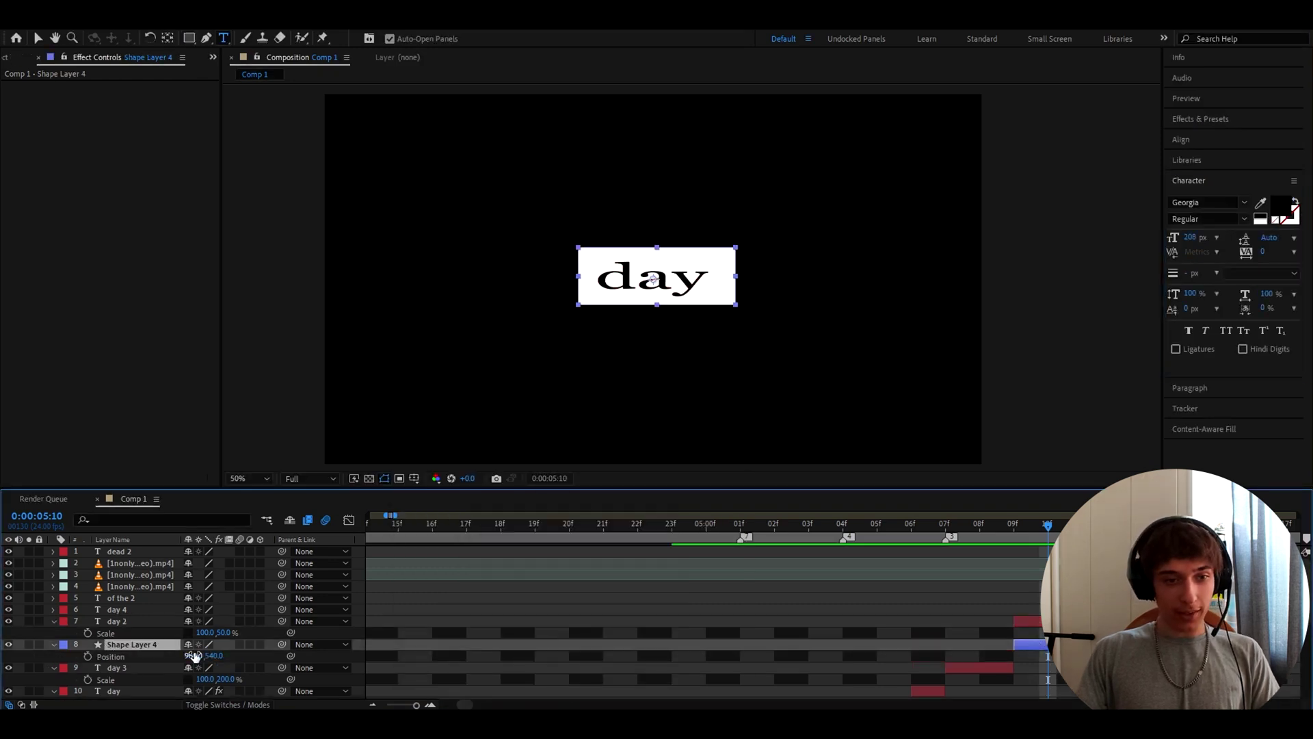
{"action": "key", "text": "Page_Up"}
{"action": "key", "text": "Page_Up"}
{"action": "key", "text": "Page_Up"}
{"action": "key", "text": "Page_Up"}
{"action": "key", "text": "Page_Up"}
{"action": "key", "text": "Page_Up"}
{"action": "key", "text": "Page_Up"}
{"action": "key", "text": "Page_Up"}
{"action": "left_click_drag", "start_coordinate": [773, 525], "coordinate": [1115, 540]}
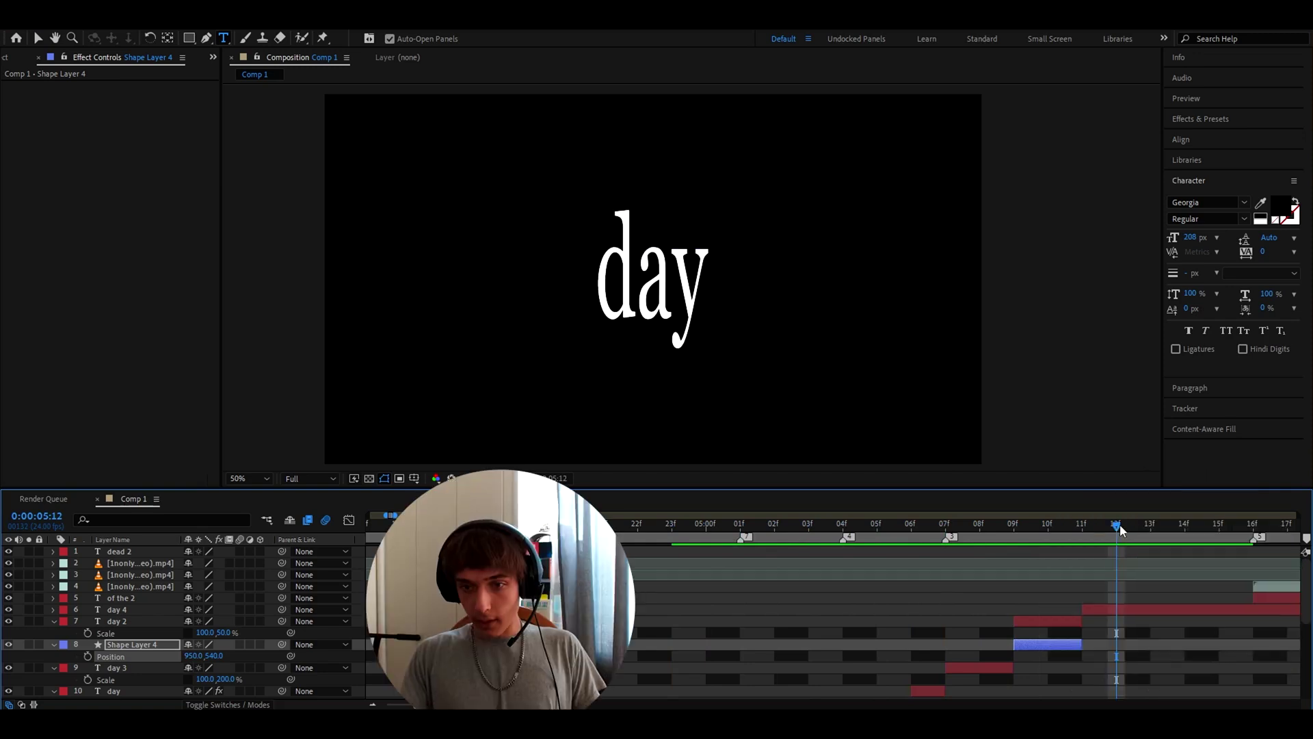
Step: Set the vertical scale of the "day 4" layer, which starts at 0:00:05:11, to 100%
{"action": "key", "text": "Page_Down"}
{"action": "key", "text": "Page_Down"}
{"action": "key", "text": "Page_Down"}
{"action": "key", "text": "Page_Up"}
{"action": "key", "text": "Page_Up"}
{"action": "key", "text": "Page_Up"}
{"action": "left_click", "coordinate": [1110, 616]}
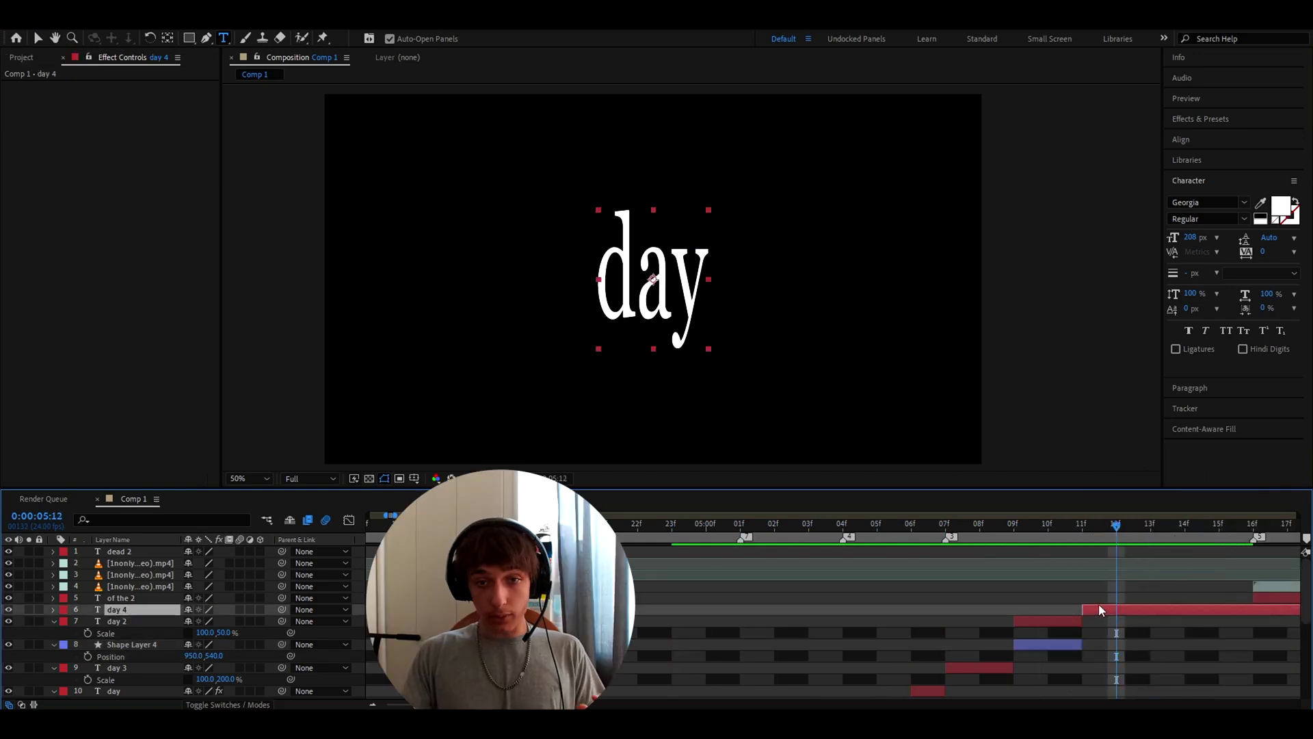
{"action": "key", "text": "s"}
{"action": "left_click", "coordinate": [229, 620]}
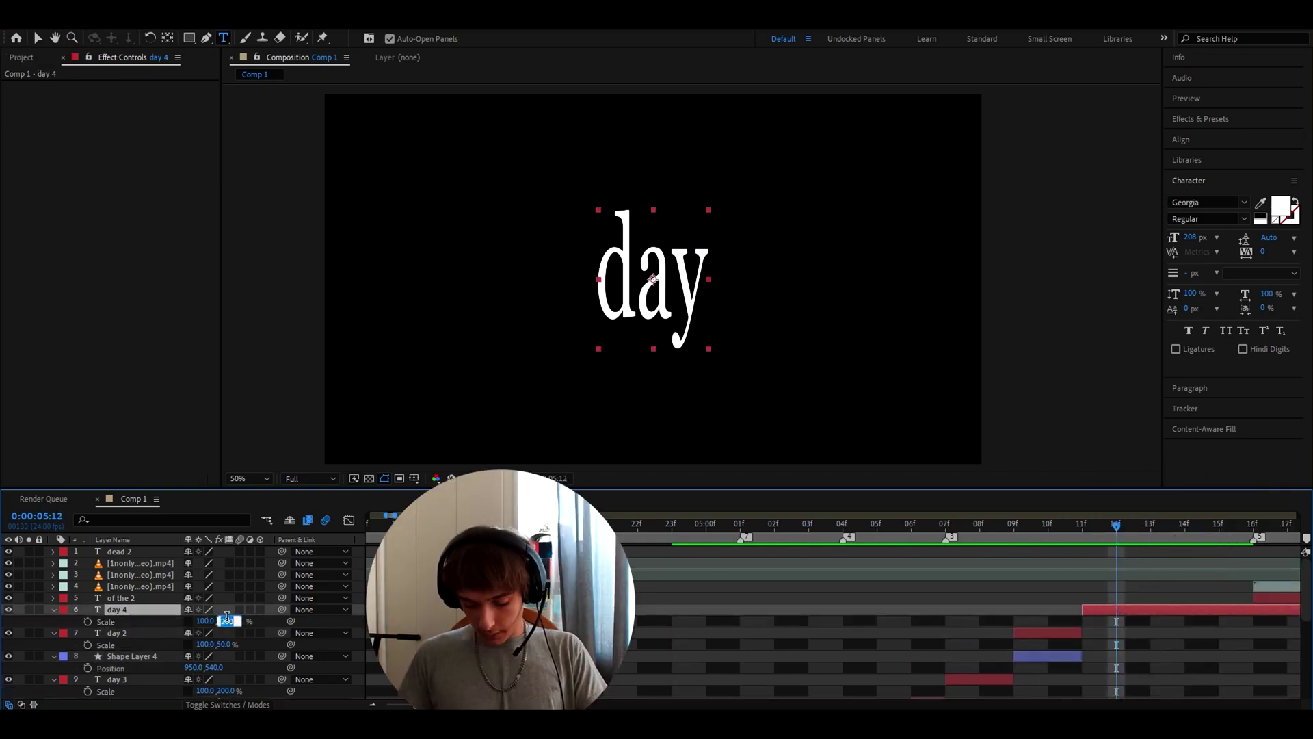
{"action": "type", "text": "100"}
{"action": "key", "text": "Return"}
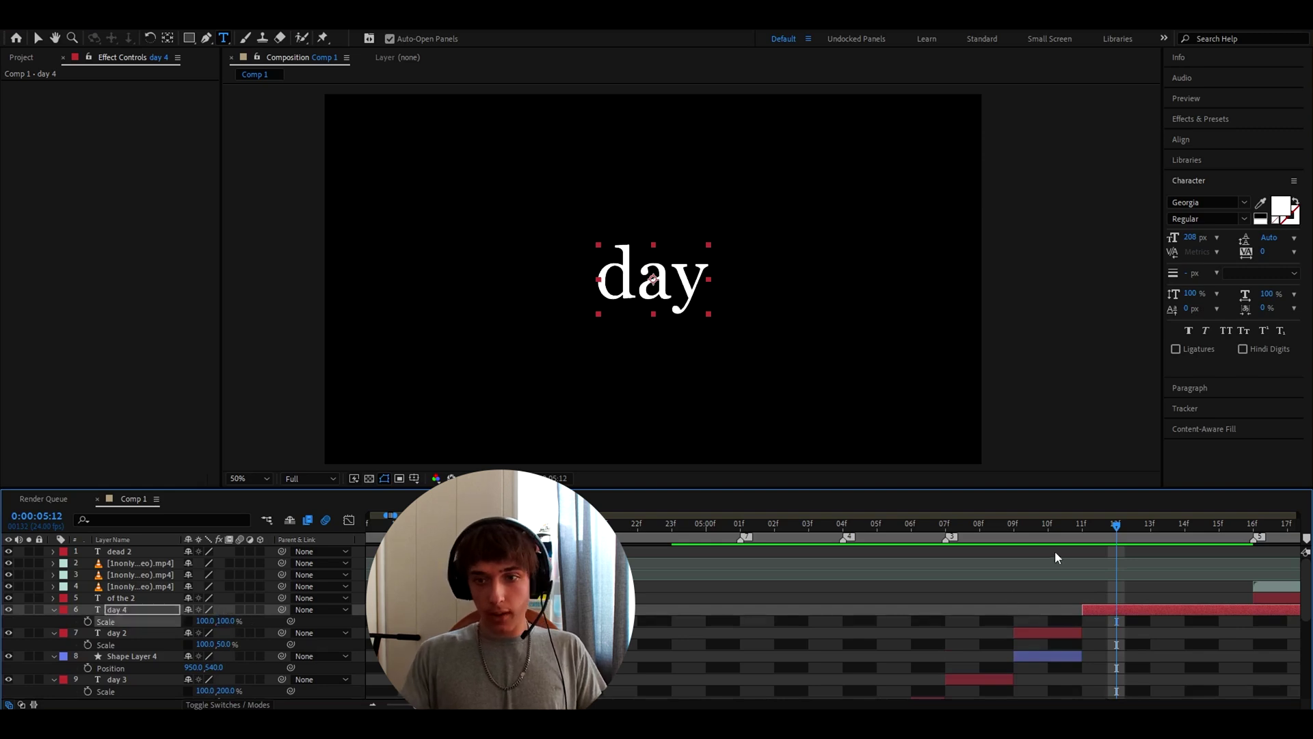
Step: Duplicate the "day 4" layer and cut the copy down to a single frame at 0:00:05:12
{"action": "scroll", "coordinate": [923, 587], "scroll_direction": "right", "scroll_amount": 5}
{"action": "key", "text": "ctrl+d"}
{"action": "key", "text": "ctrl+shift+d"}
{"action": "left_click", "coordinate": [768, 623]}
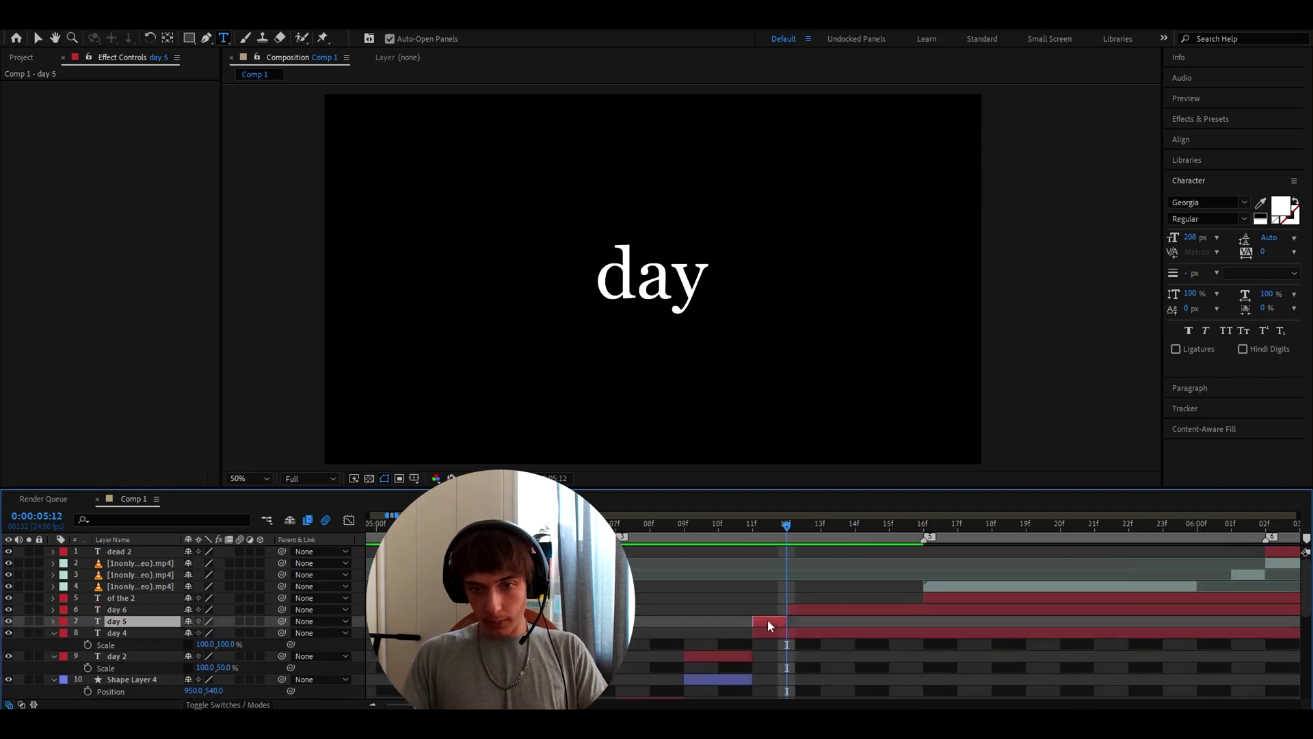
{"action": "key", "text": "Delete"}
{"action": "left_click_drag", "start_coordinate": [799, 613], "coordinate": [764, 610]}
{"action": "key", "text": "ctrl+shift+d"}
{"action": "key", "text": "Delete"}
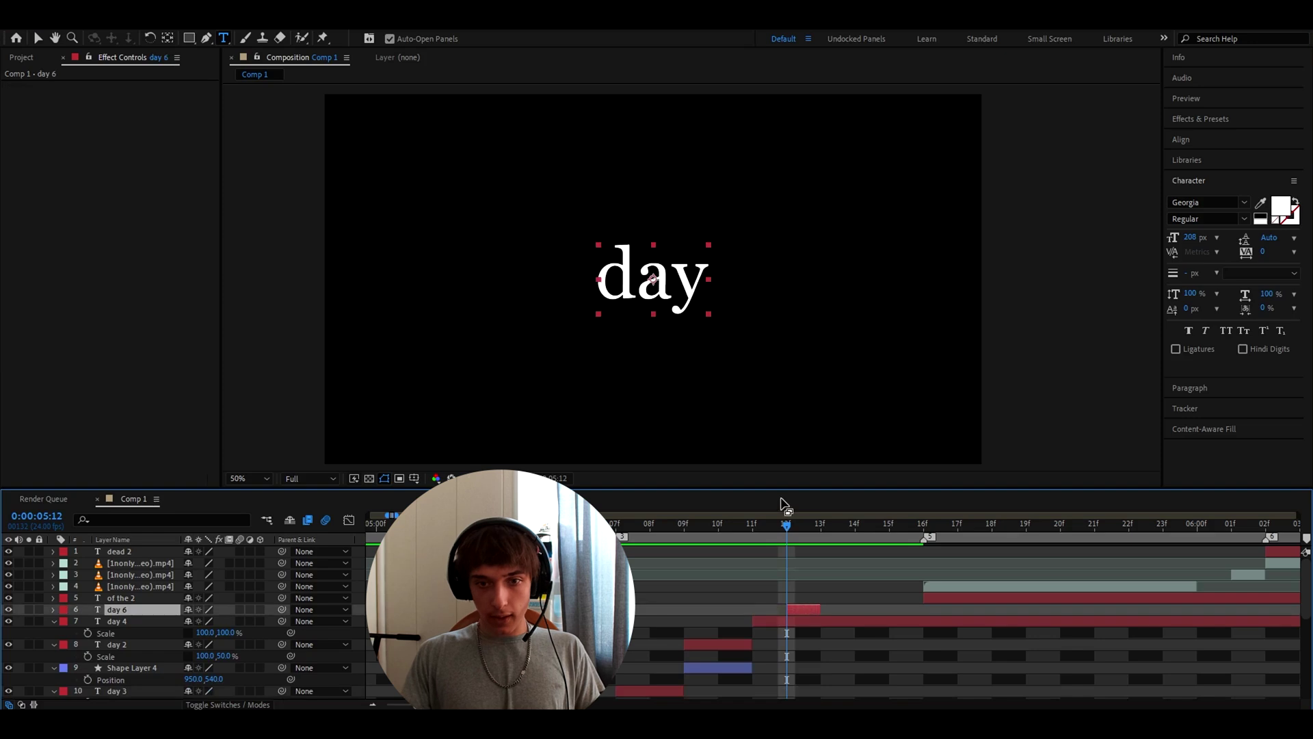
Step: Stretch the one-frame "day 6" copy to 922% horizontal and 53% vertical scale
{"action": "left_click_drag", "start_coordinate": [747, 539], "coordinate": [793, 533]}
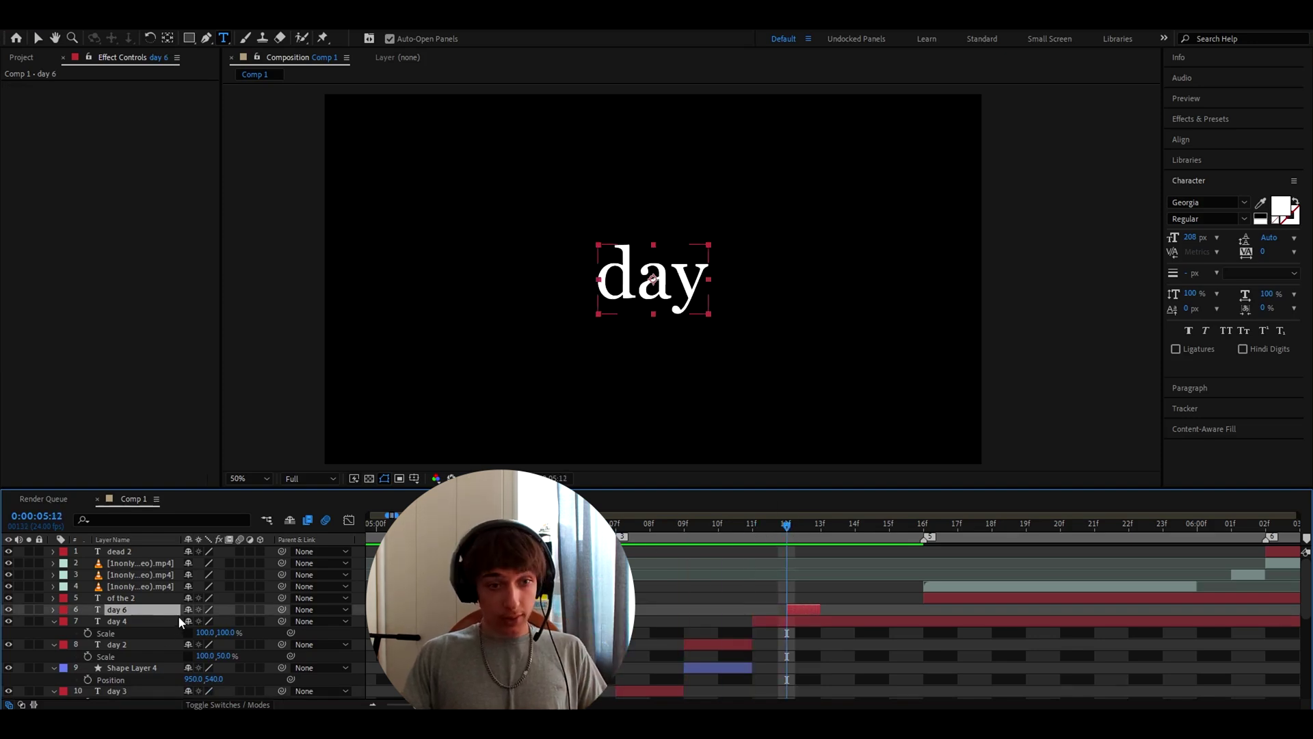
{"action": "key", "text": "s"}
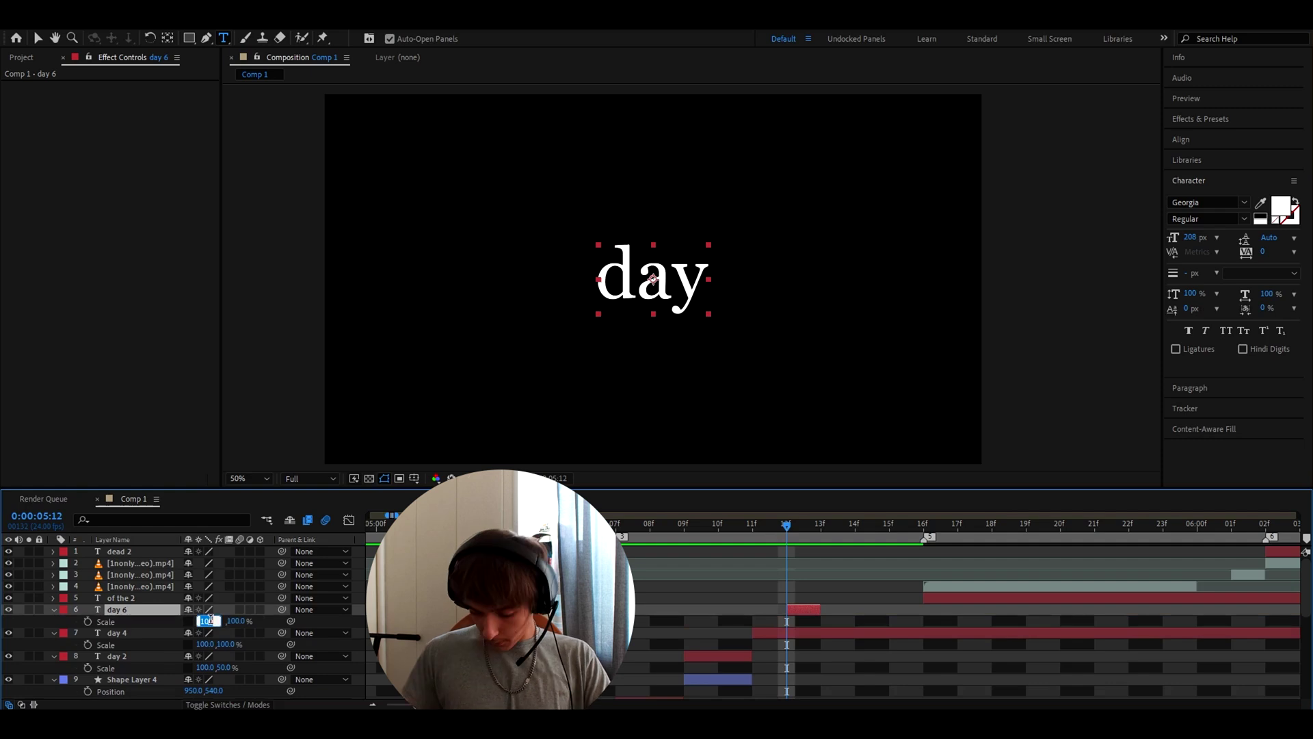
{"action": "type", "text": "922"}
{"action": "key", "text": "Return"}
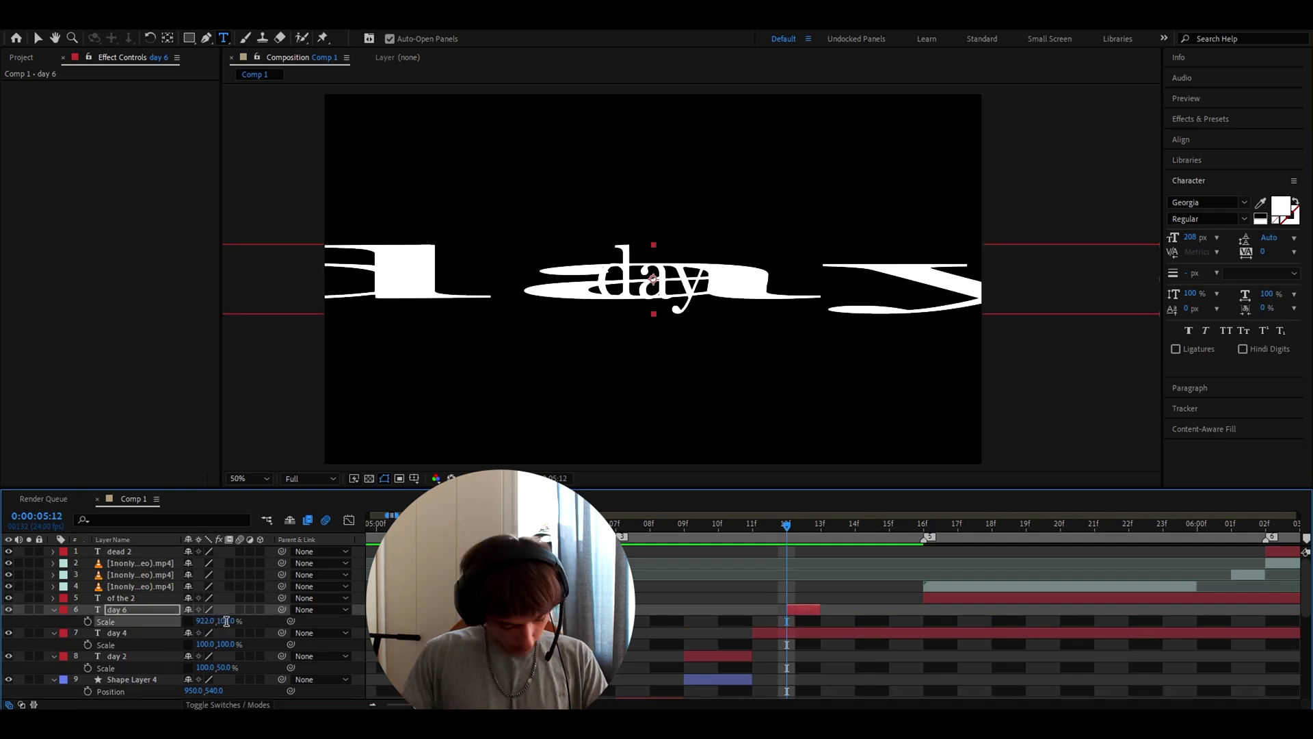
{"action": "key", "text": "Return"}
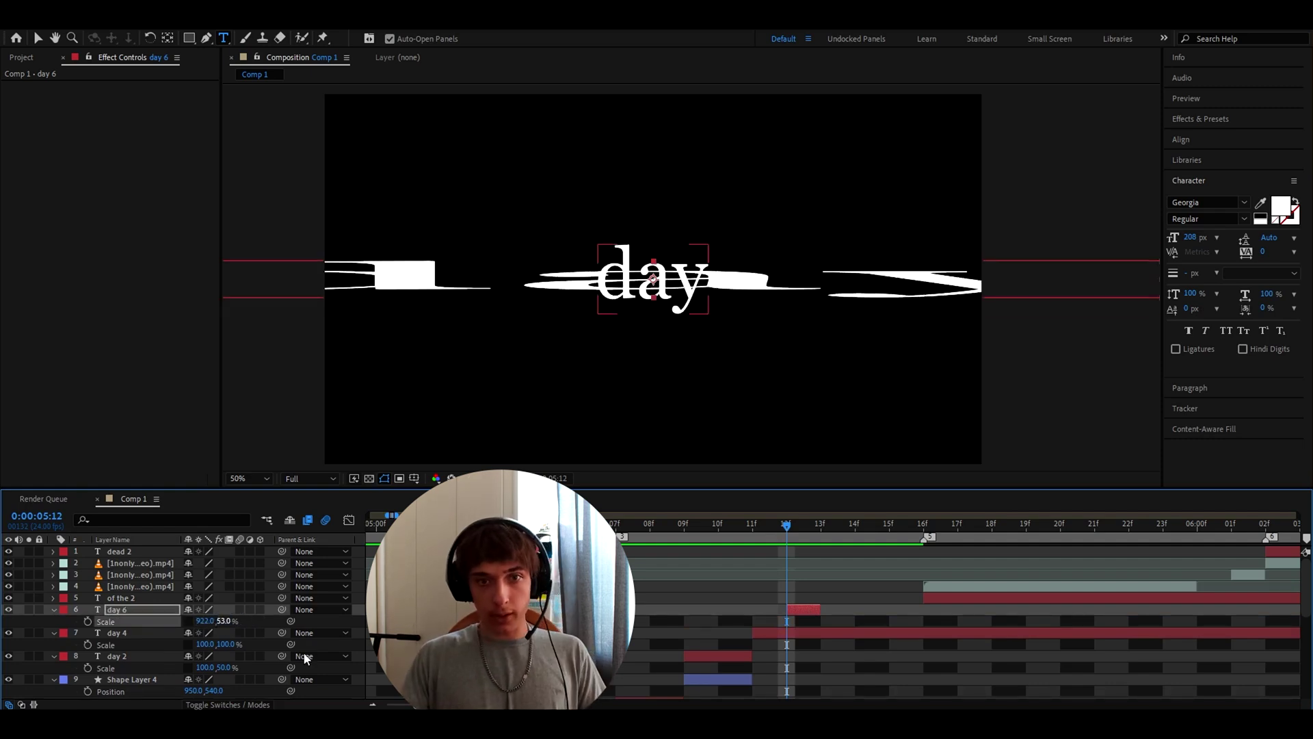
Step: Change the fill colour of the stretched one-frame "day 6" text to red
{"action": "double_click", "coordinate": [796, 609]}
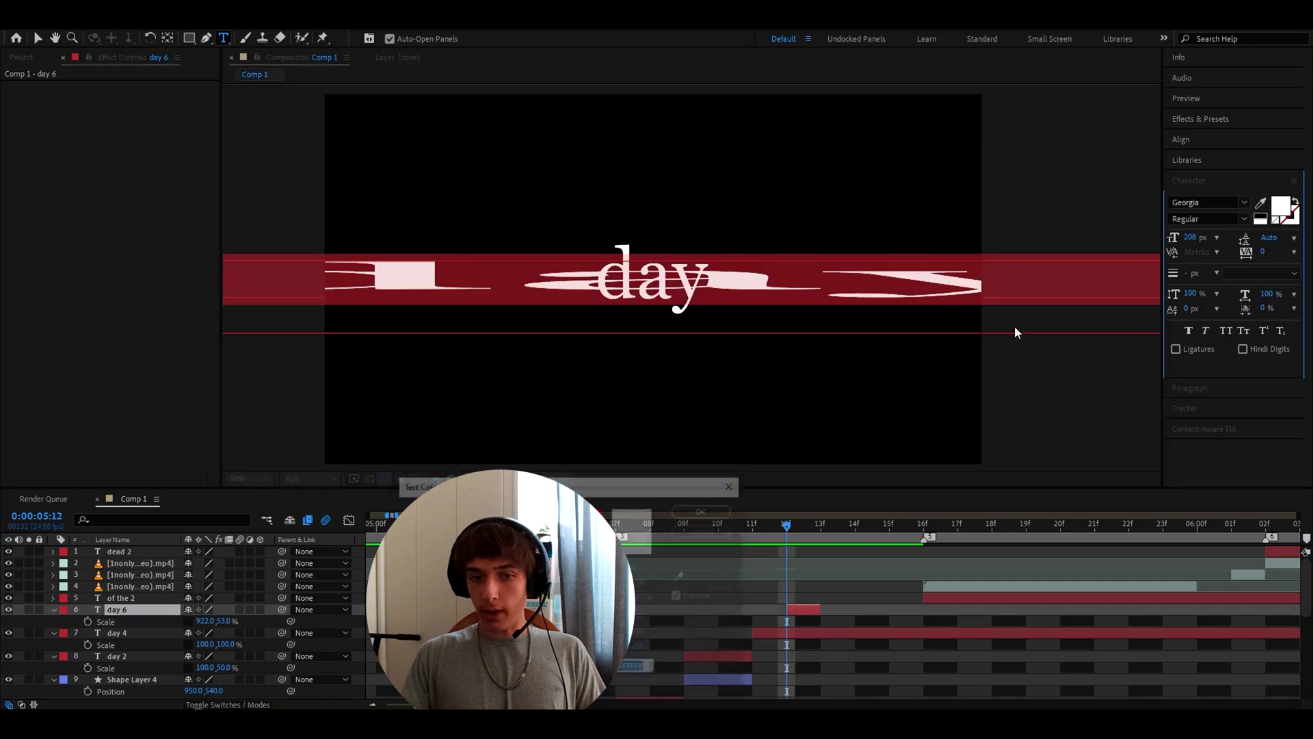
{"action": "left_click", "coordinate": [1281, 205]}
{"action": "key", "text": "Return"}
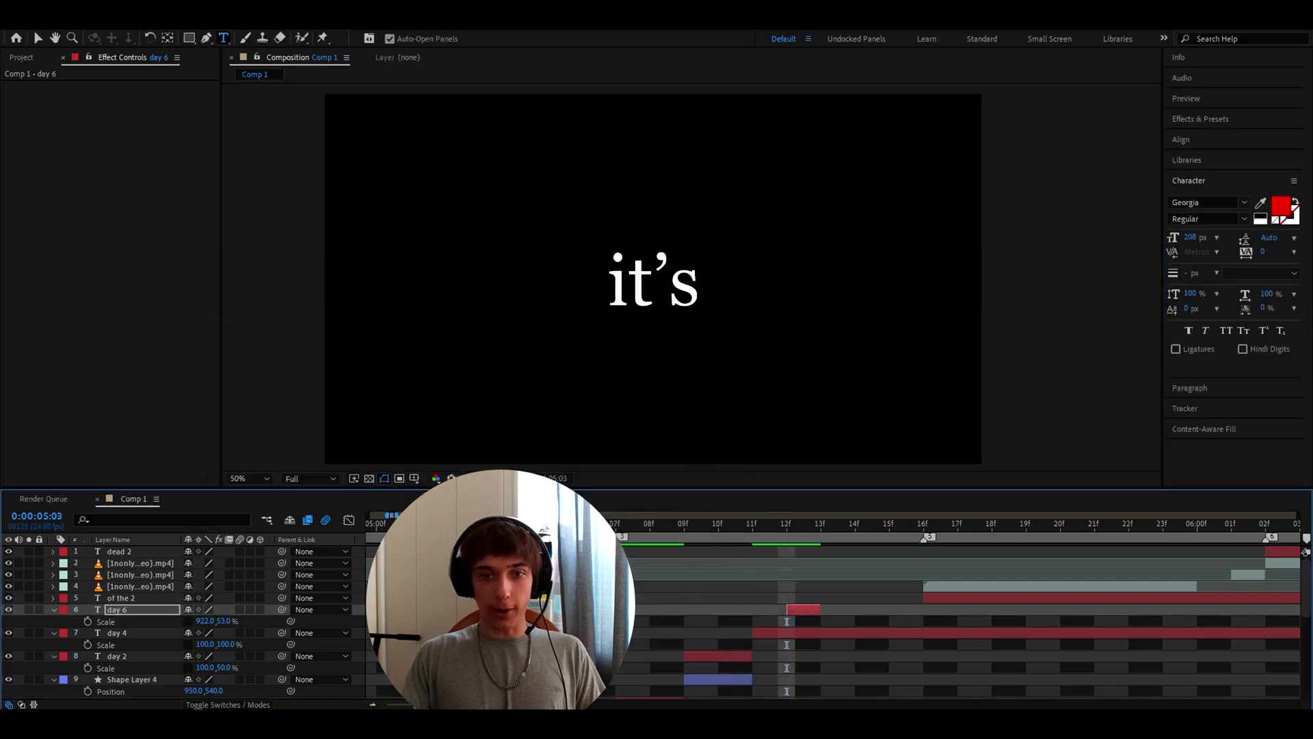
Step: Duplicate the "day 4" layer as a single frame at 0:00:05:15 and set the copy's vertical scale to 1026%
{"action": "left_click_drag", "start_coordinate": [479, 525], "coordinate": [901, 641]}
{"action": "left_click", "coordinate": [901, 635]}
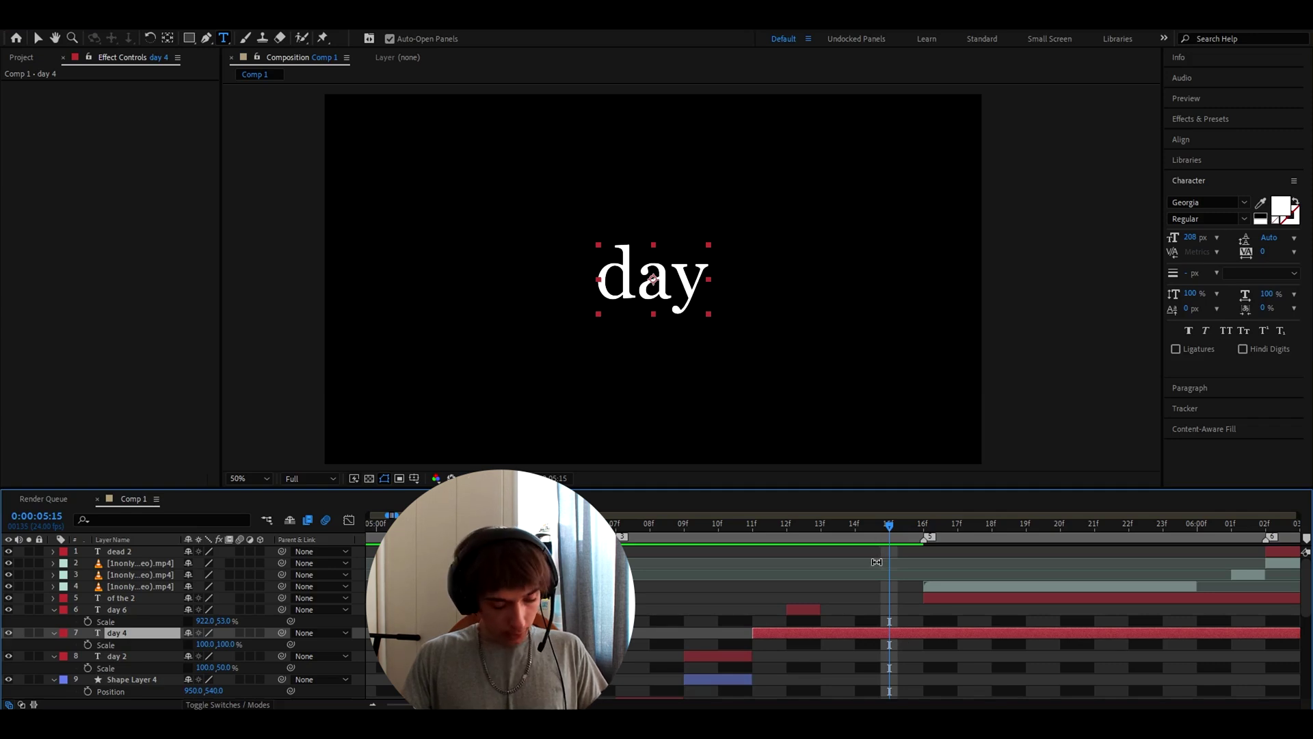
{"action": "key", "text": "ctrl+shift+d"}
{"action": "left_click", "coordinate": [853, 643]}
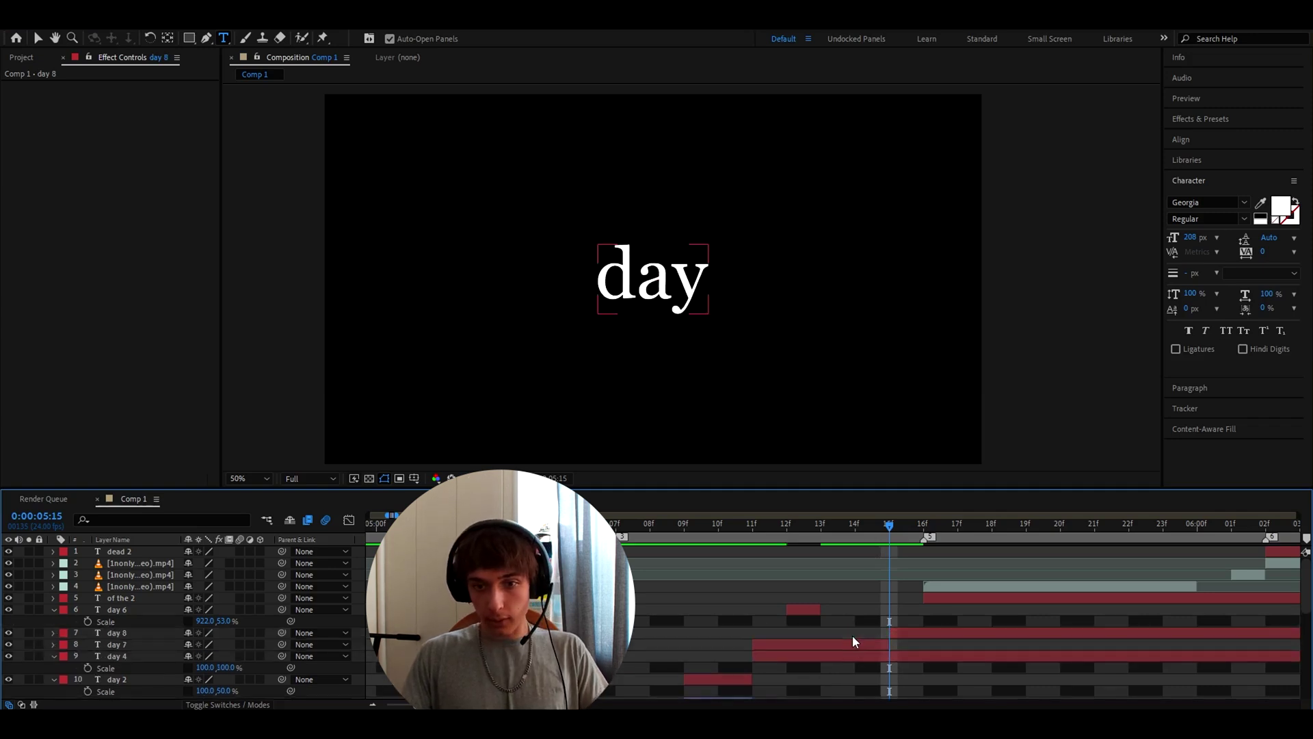
{"action": "key", "text": "Delete"}
{"action": "key", "text": "alt+]"}
{"action": "key", "text": "s"}
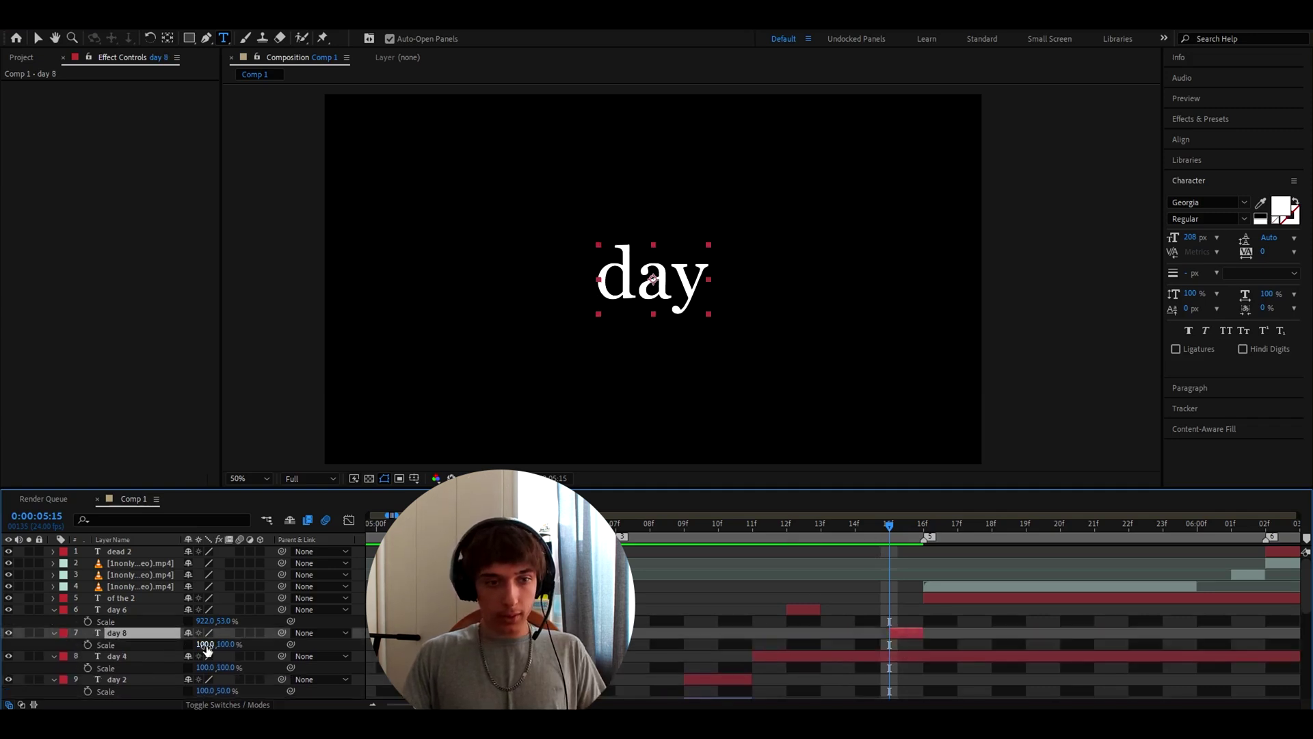
{"action": "left_click_drag", "start_coordinate": [207, 649], "coordinate": [638, 309]}
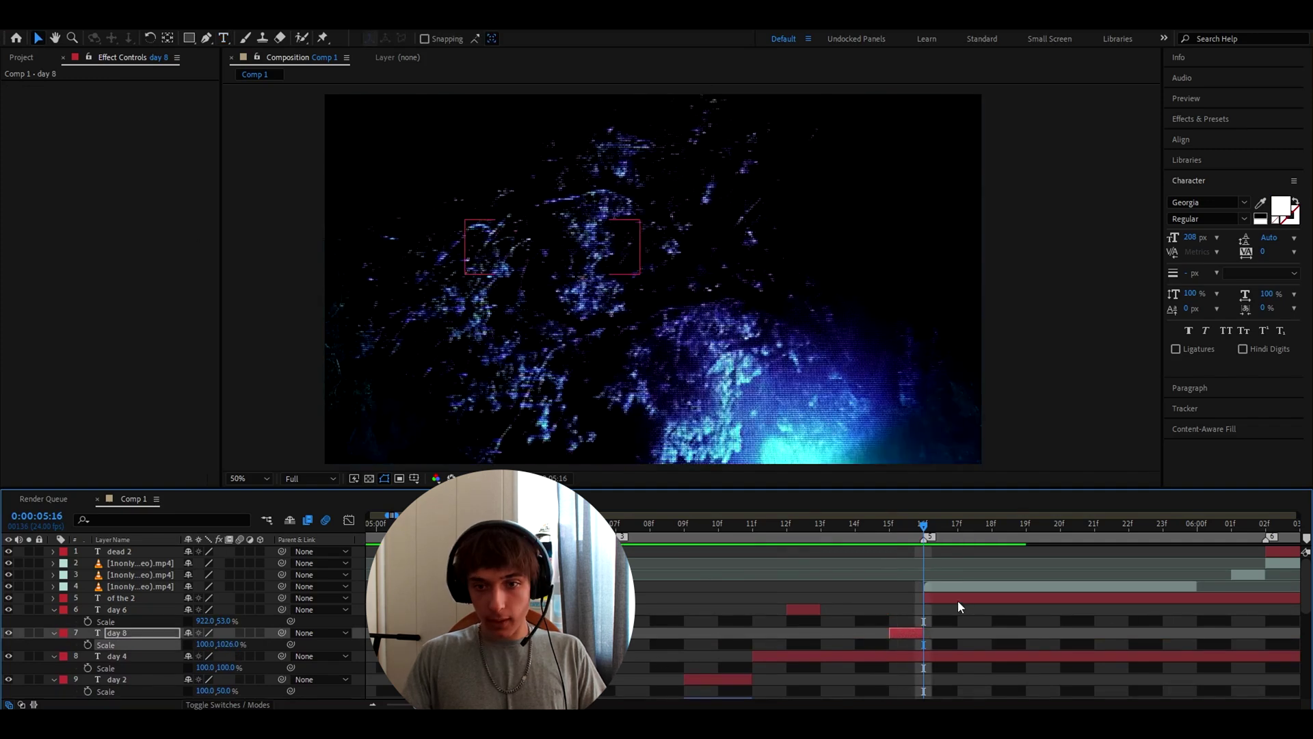
Step: Move the "of the 2" text layer above the video clip that starts at 0:00:05:16
{"action": "left_click", "coordinate": [955, 600]}
{"action": "left_click_drag", "start_coordinate": [134, 598], "coordinate": [152, 586]}
{"action": "key", "text": "minus"}
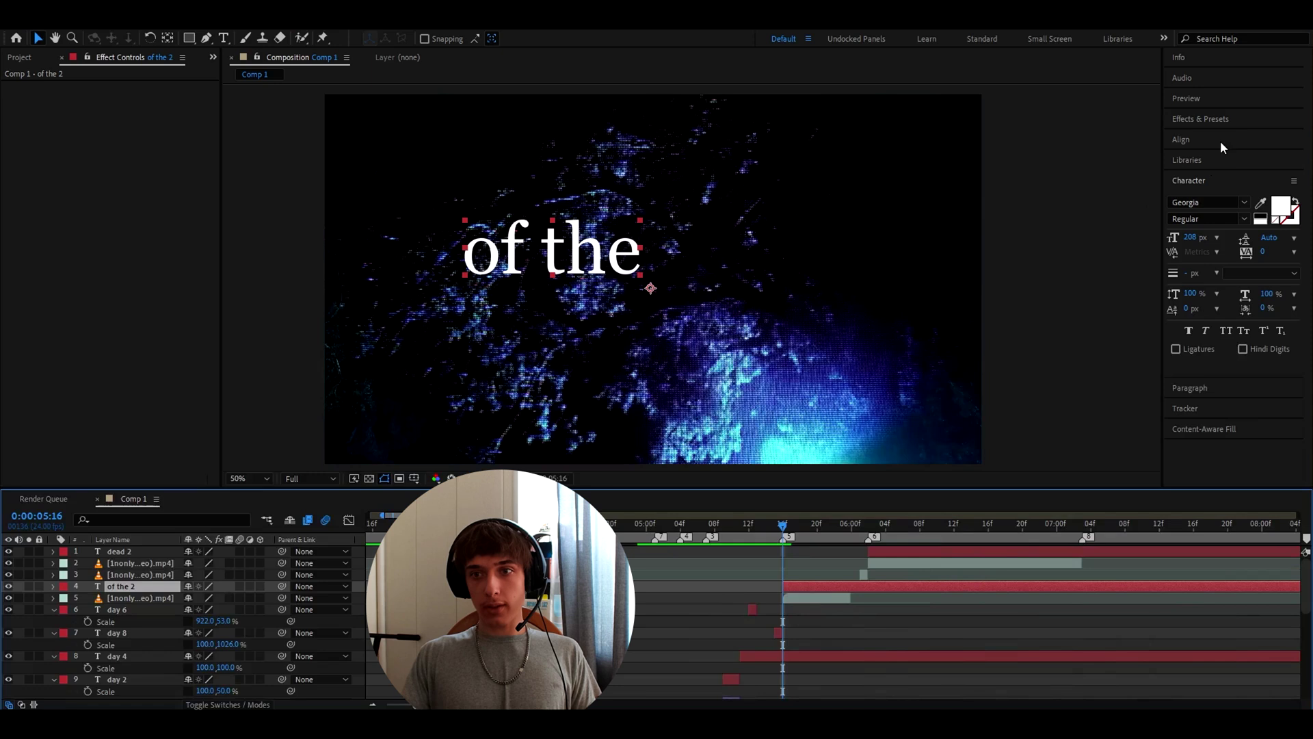
Step: Scale the "of the 2" text to 32% and centre it horizontally and vertically in the composition
{"action": "key", "text": "s"}
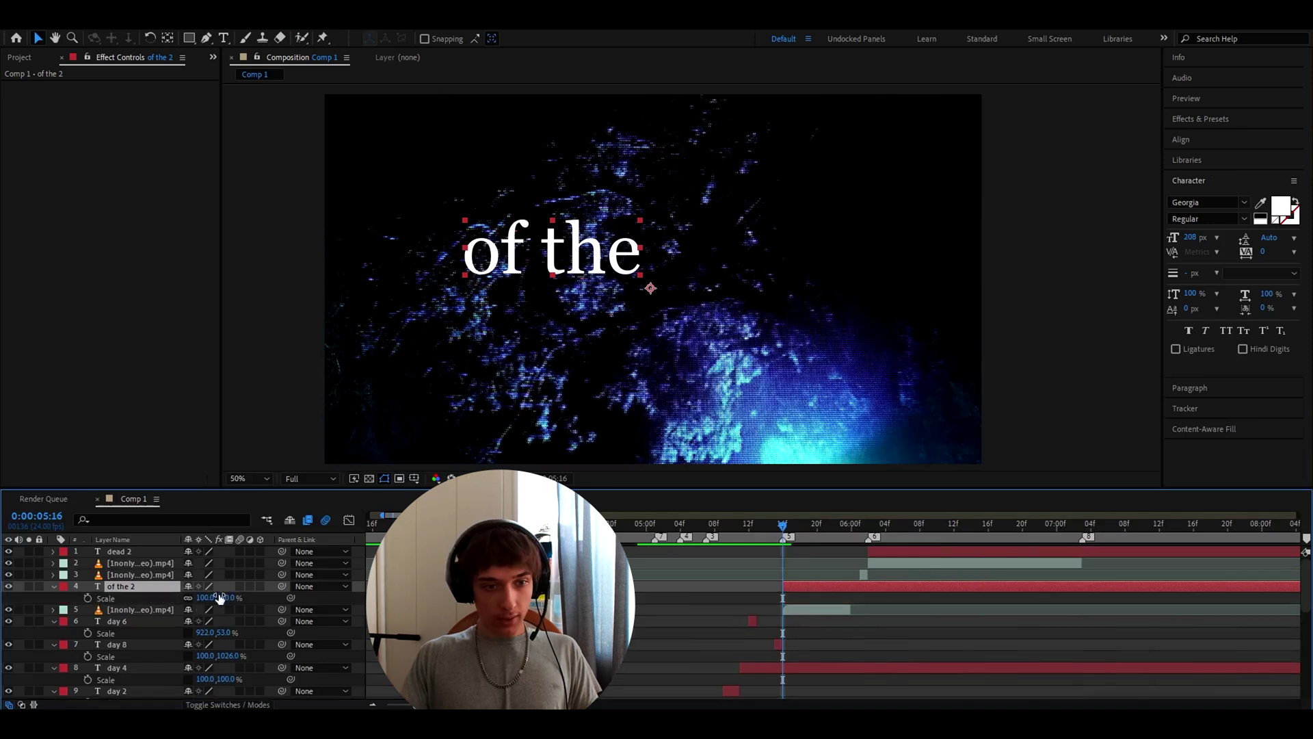
{"action": "left_click", "coordinate": [205, 598]}
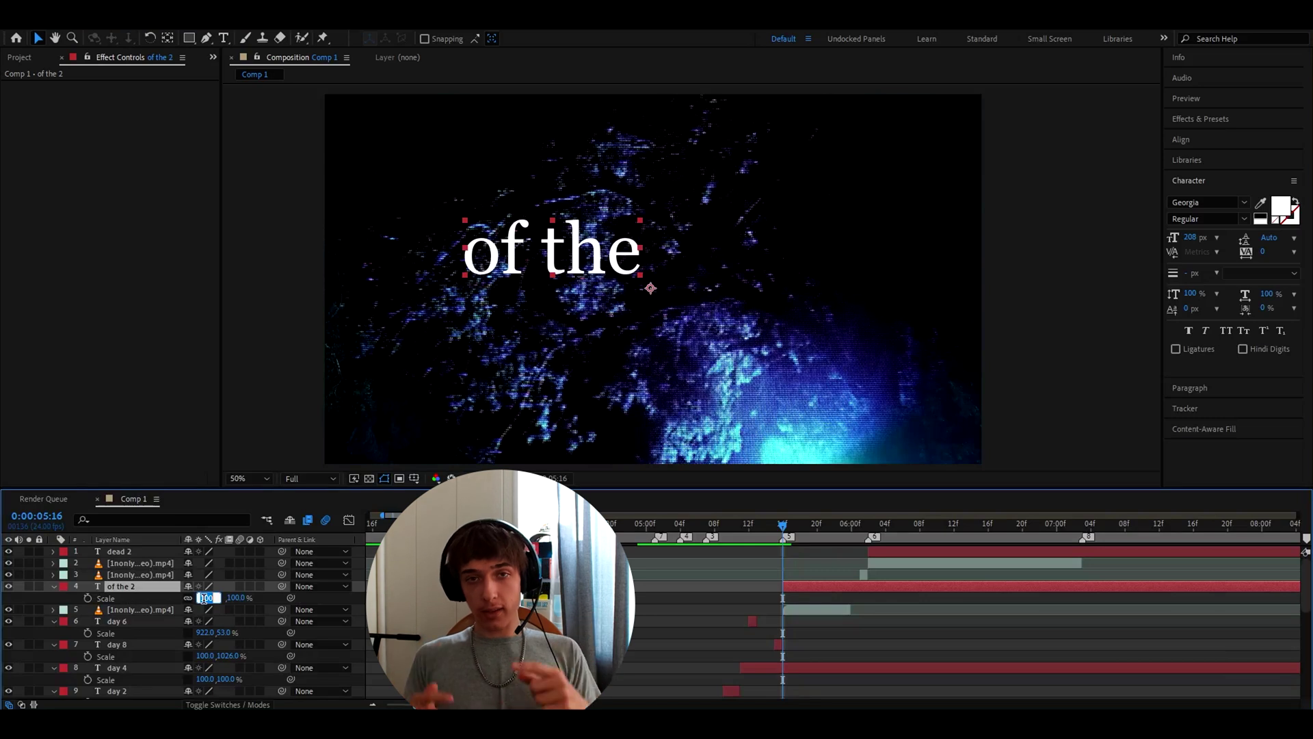
{"action": "type", "text": "32"}
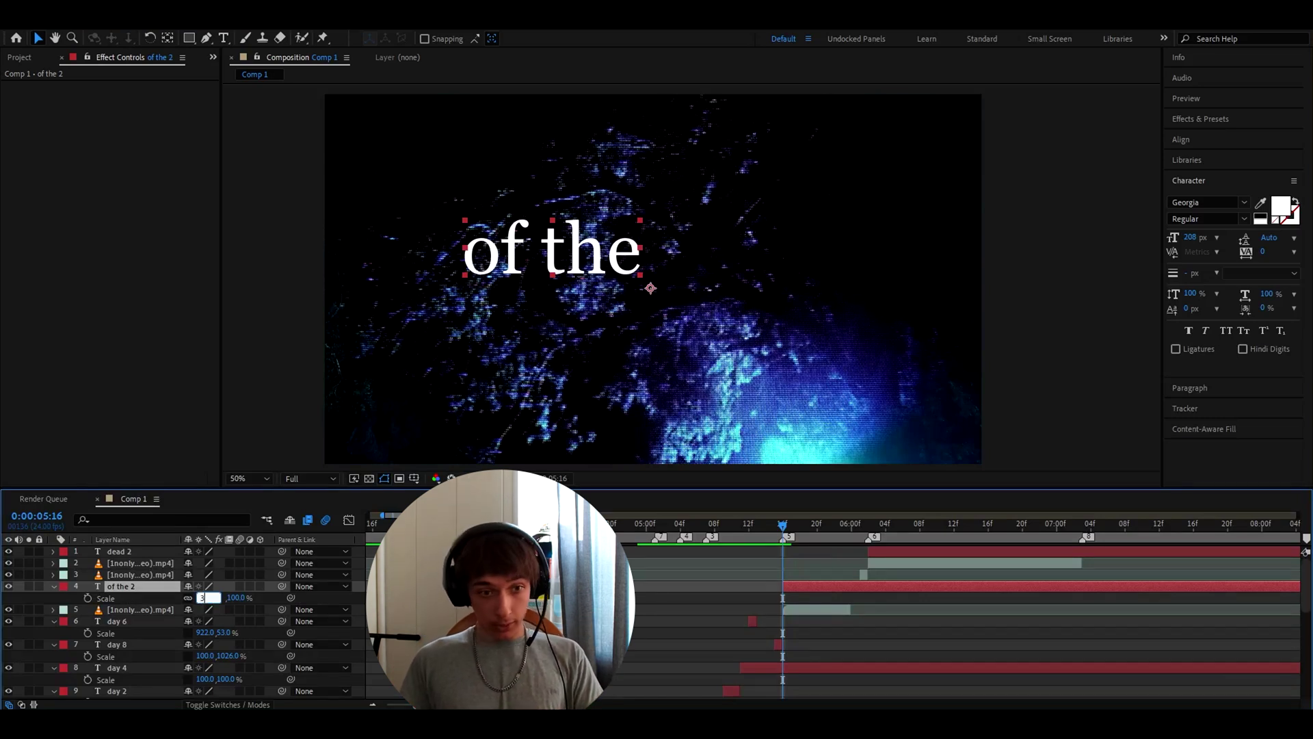
{"action": "key", "text": "Return"}
{"action": "left_click", "coordinate": [1186, 140]}
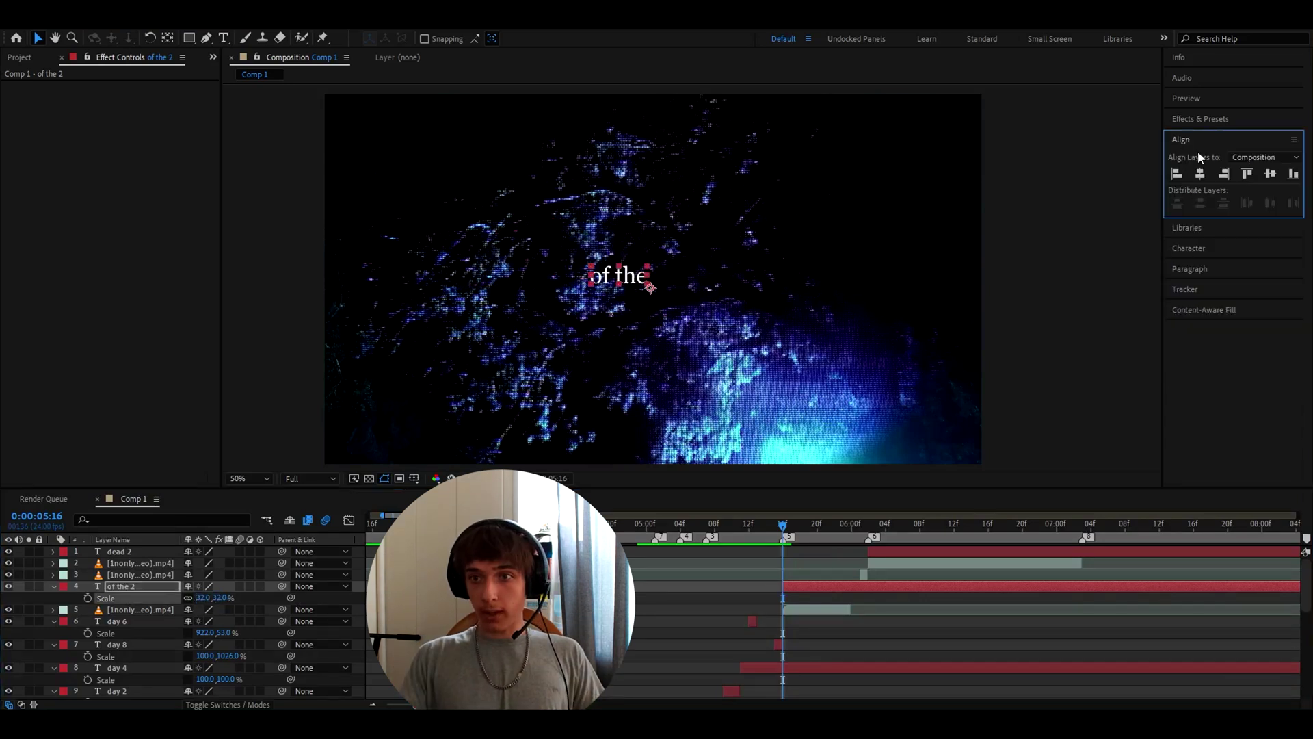
{"action": "left_click", "coordinate": [1199, 174]}
{"action": "left_click_drag", "start_coordinate": [638, 525], "coordinate": [799, 530]}
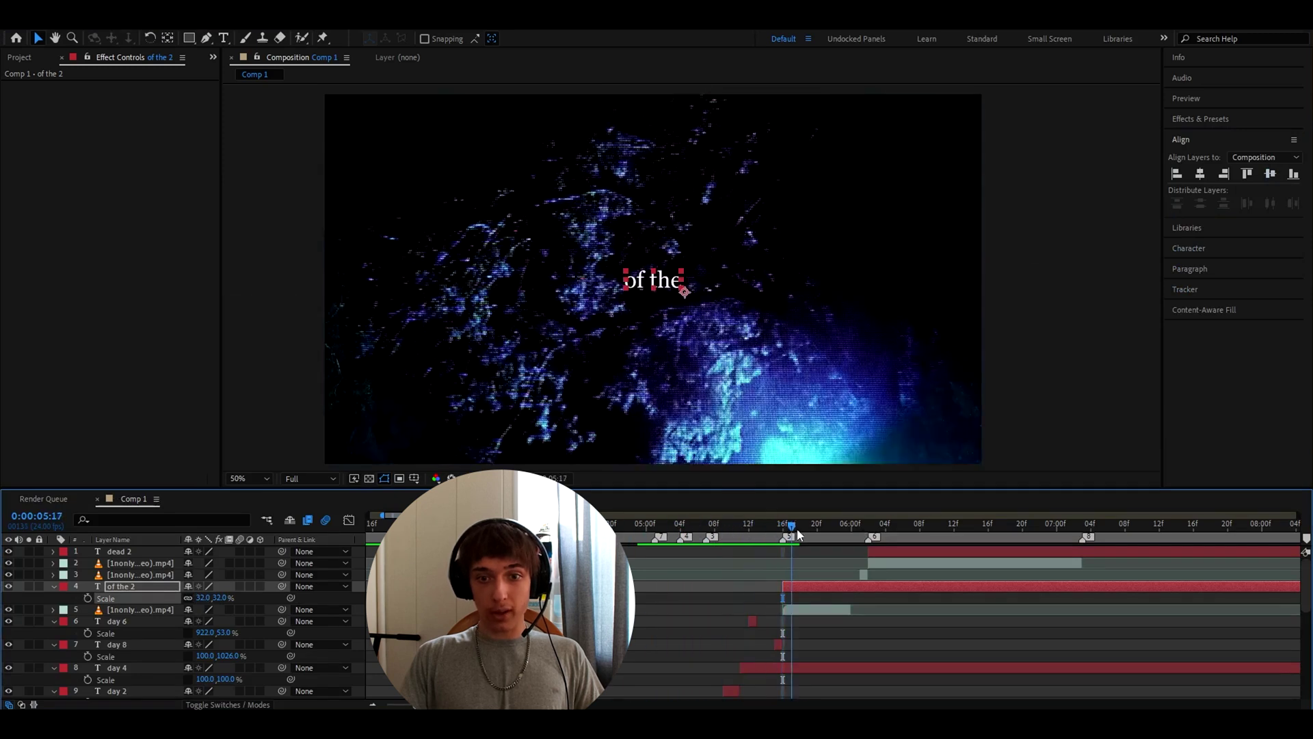
Step: End the "day 4" layer at 0:00:05:16 and the "of the 2" layer at 0:00:06:02, moving "of the 2" above the one-frame video clip
{"action": "scroll", "coordinate": [797, 619], "scroll_direction": "up", "scroll_amount": 2}
{"action": "scroll", "coordinate": [789, 610], "scroll_direction": "down", "scroll_amount": 5}
{"action": "scroll", "coordinate": [800, 626], "scroll_direction": "up", "scroll_amount": 2}
{"action": "left_click", "coordinate": [811, 643]}
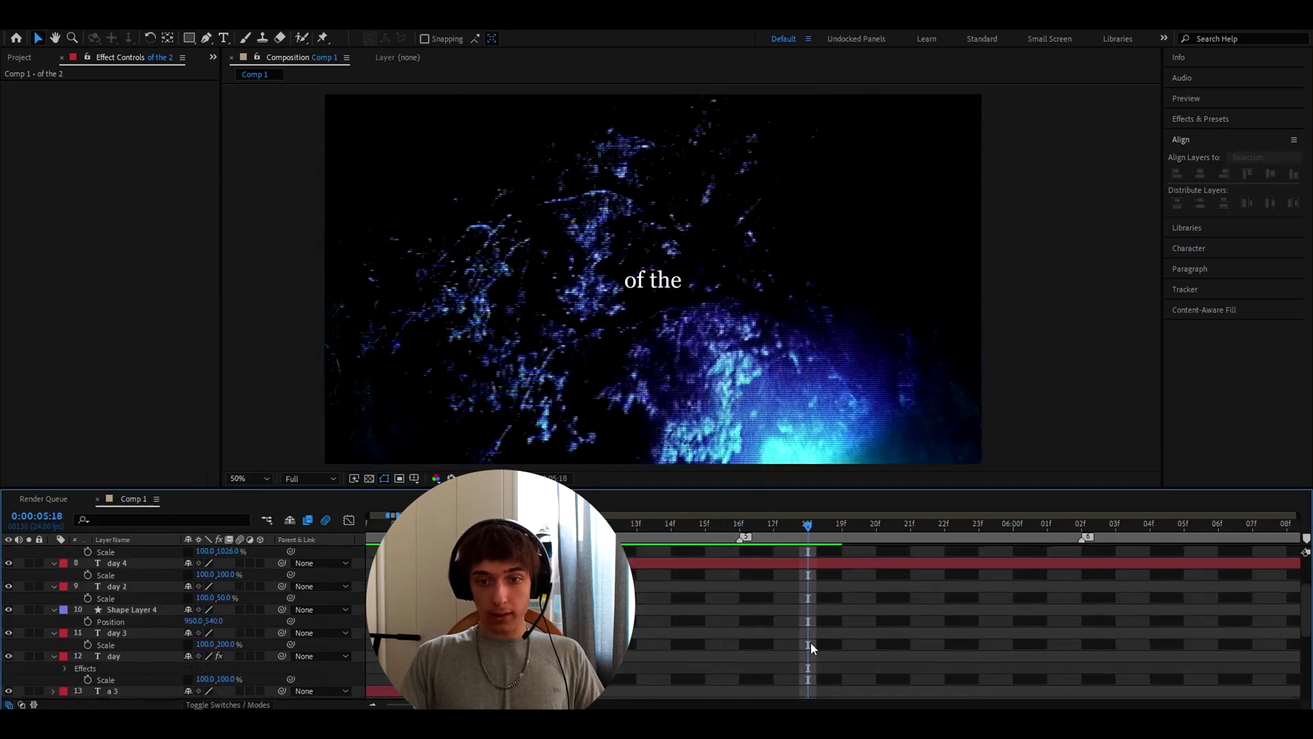
{"action": "scroll", "coordinate": [804, 615], "scroll_direction": "down", "scroll_amount": 4}
{"action": "scroll", "coordinate": [787, 596], "scroll_direction": "up", "scroll_amount": 5}
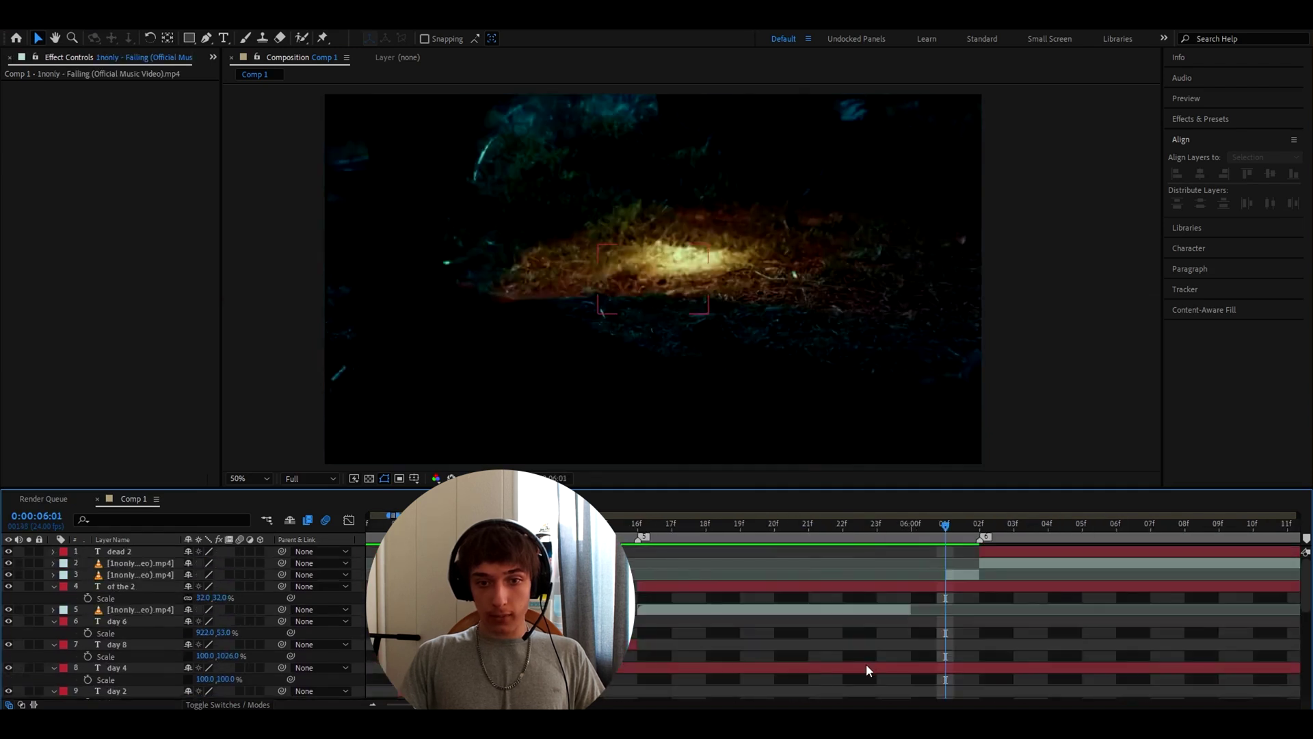
{"action": "left_click", "coordinate": [866, 666]}
{"action": "key", "text": "ctrl+shift+d"}
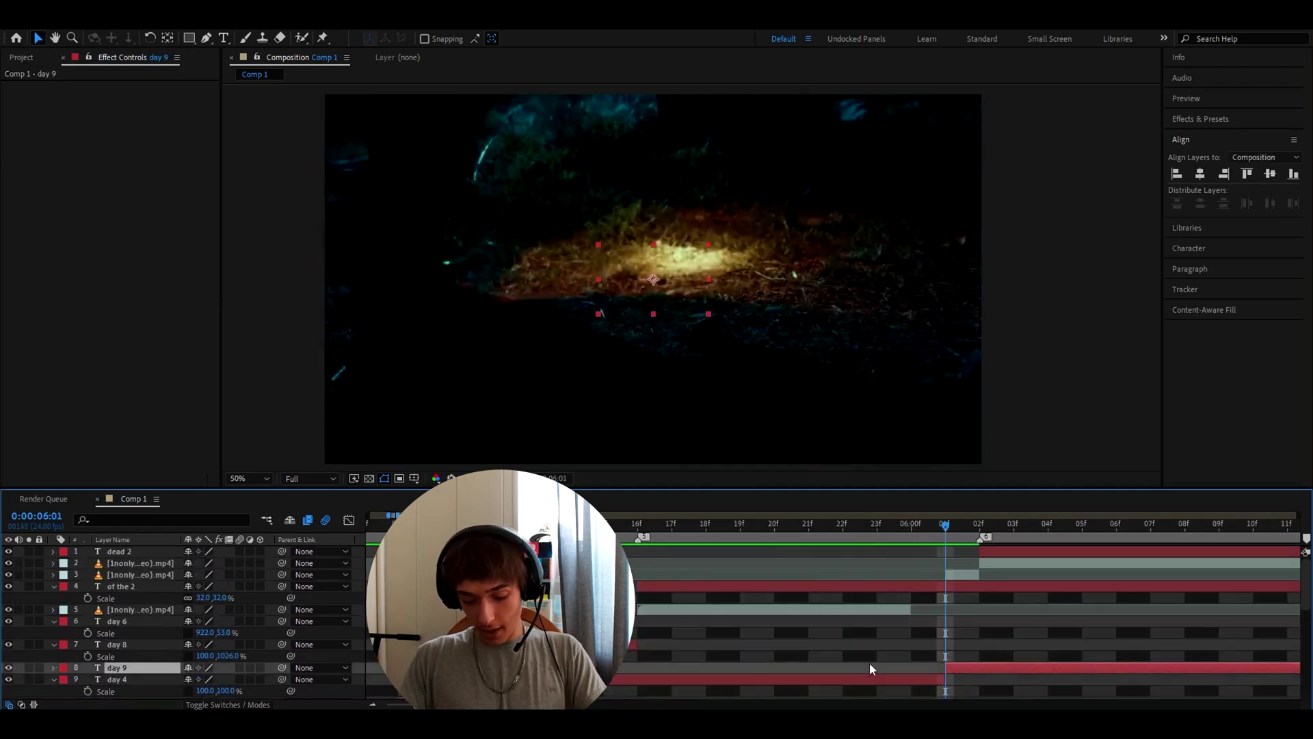
{"action": "key", "text": "Delete"}
{"action": "left_click", "coordinate": [896, 660]}
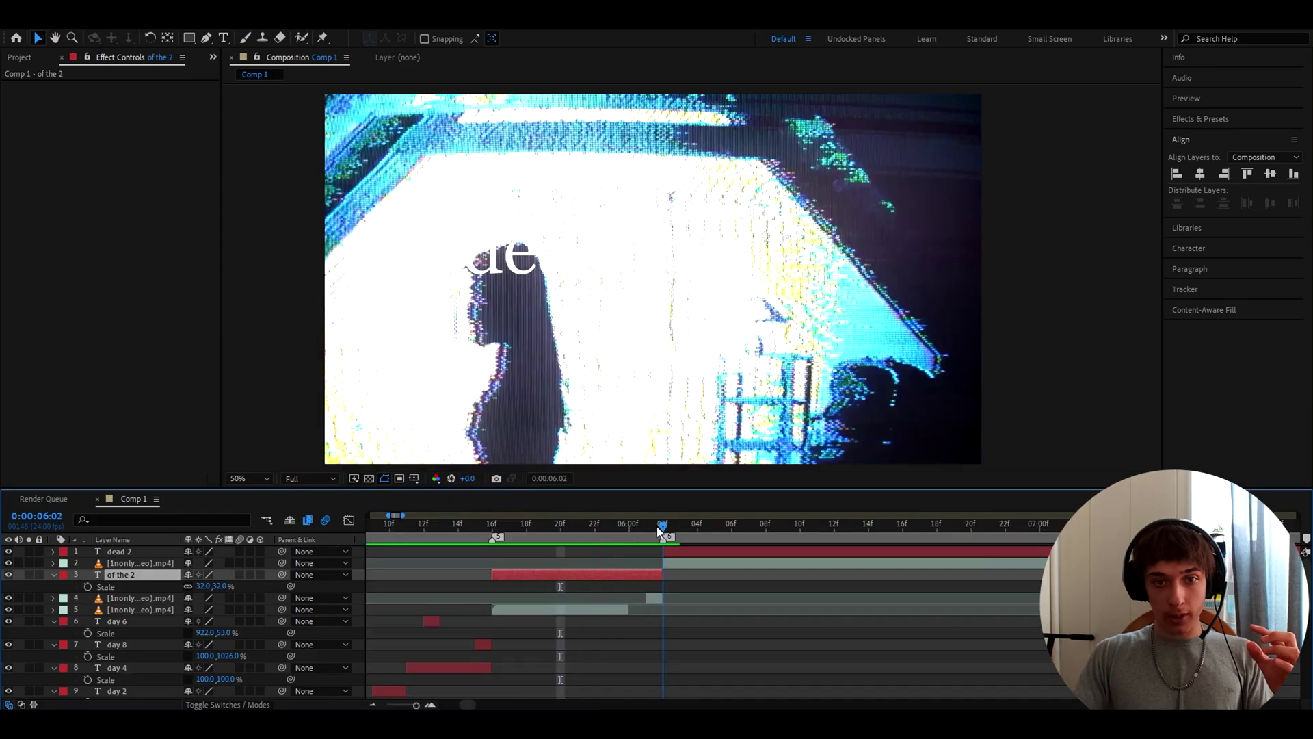
{"action": "mouse_move", "coordinate": [659, 531]}
{"action": "left_mouse_down"}
{"action": "mouse_move", "coordinate": [626, 536]}
{"action": "mouse_move", "coordinate": [667, 536]}
{"action": "left_mouse_up"}
{"action": "left_click", "coordinate": [621, 611]}
{"action": "key", "text": "equal"}
{"action": "left_click", "coordinate": [675, 589]}
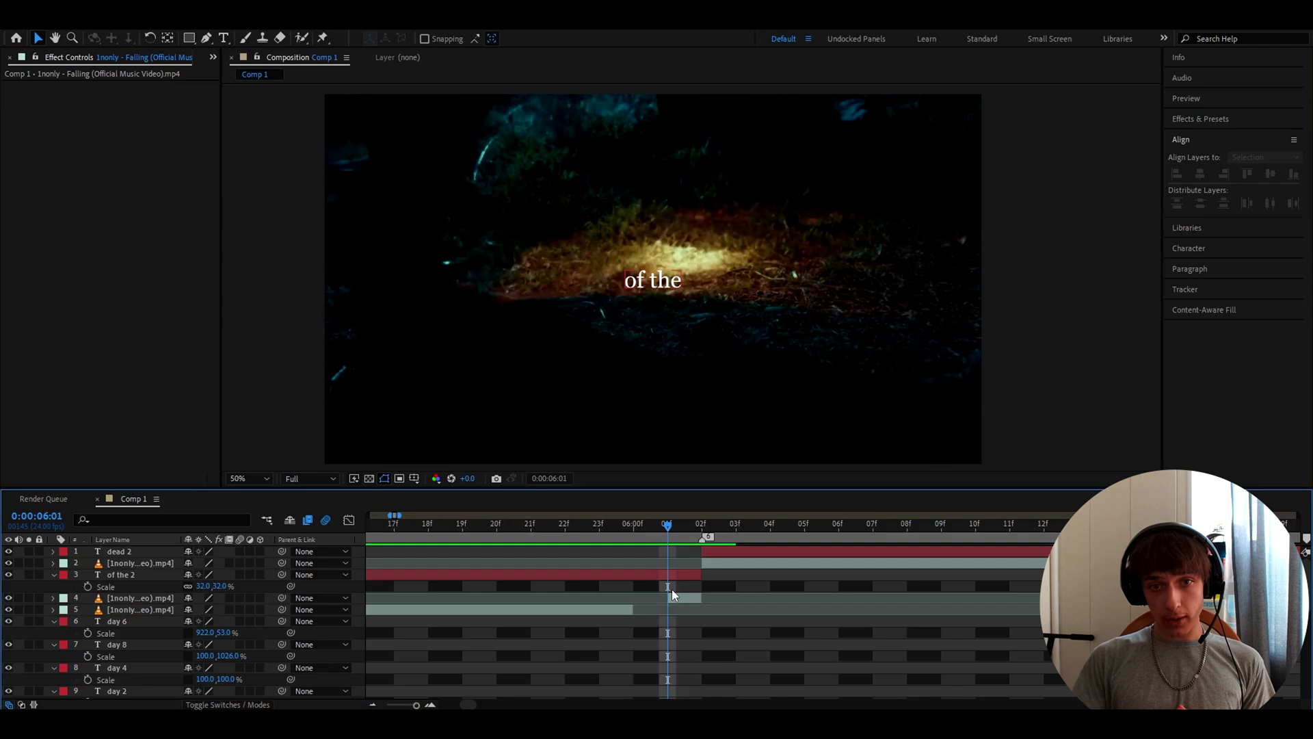
{"action": "left_click", "coordinate": [670, 576]}
{"action": "key", "text": "ctrl+t"}
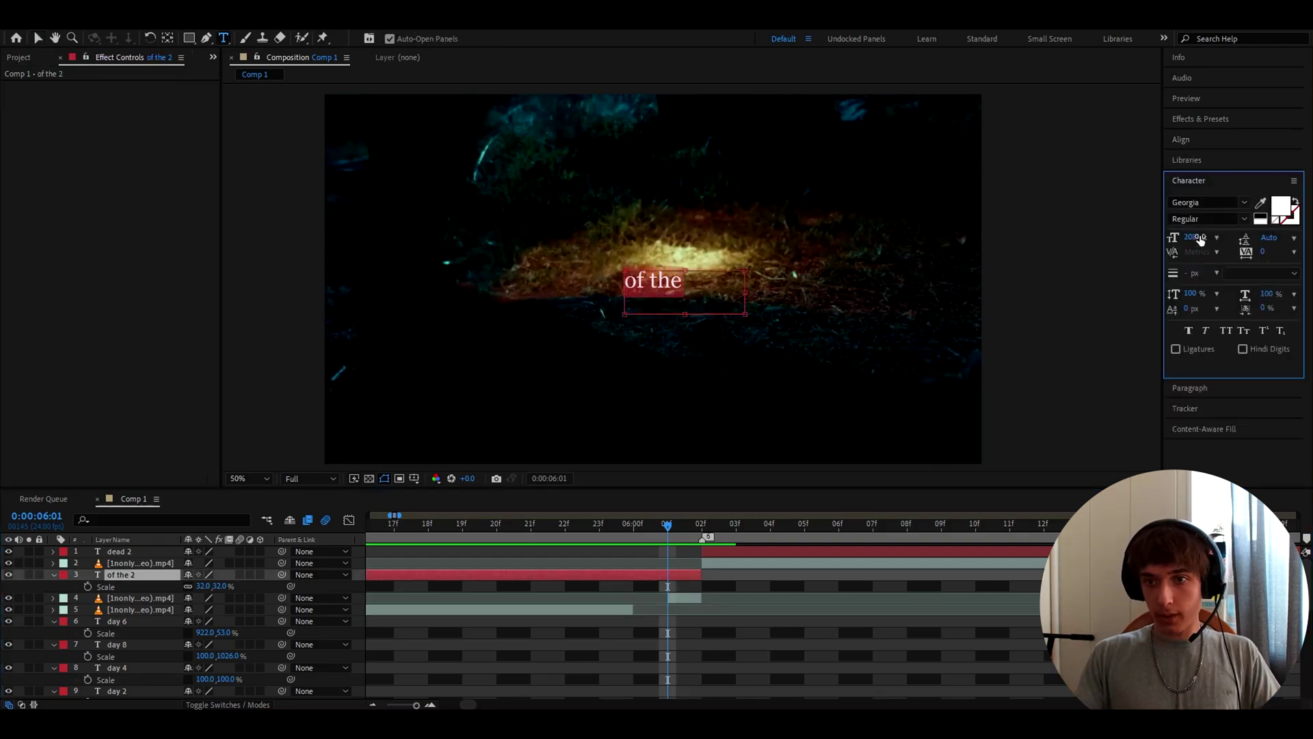
{"action": "left_click", "coordinate": [777, 614]}
Step: Change the font of the "dead 2" text to MB Forever Raw
{"action": "left_click_drag", "start_coordinate": [722, 534], "coordinate": [838, 533]}
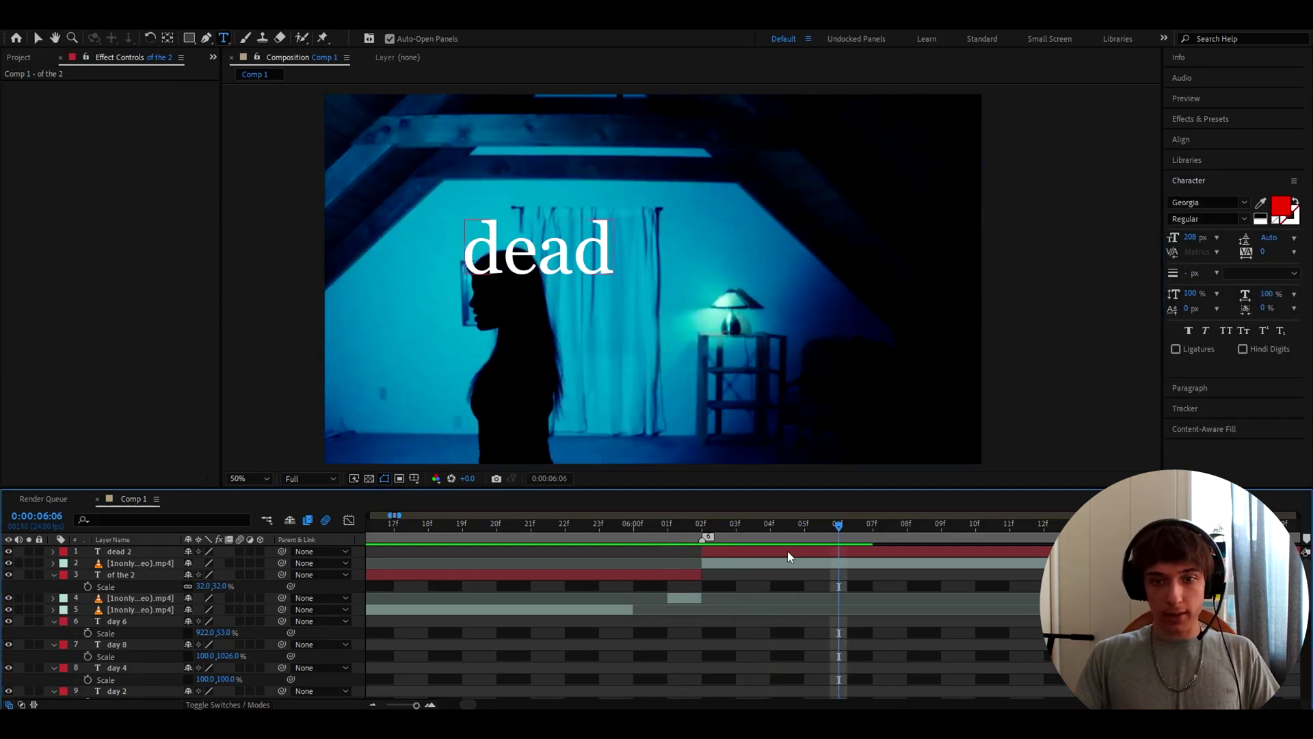
{"action": "left_click", "coordinate": [782, 552]}
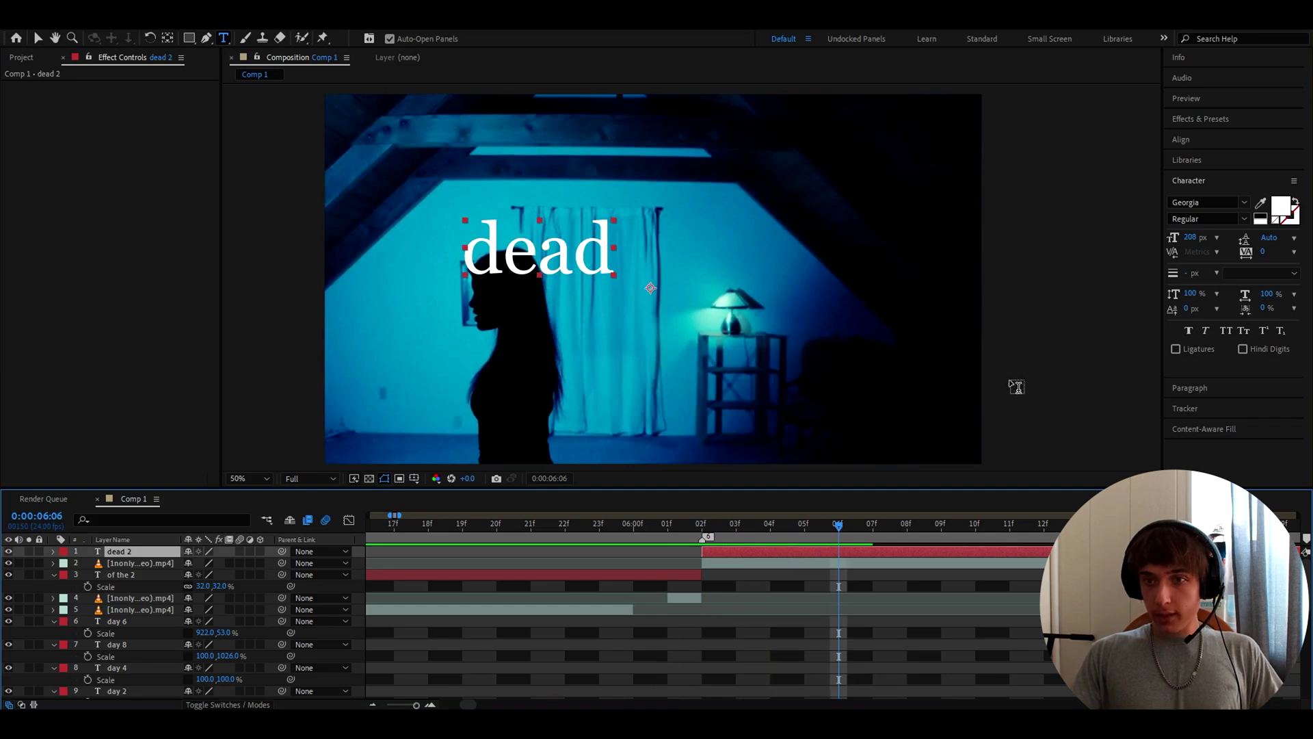
{"action": "left_click", "coordinate": [1198, 201]}
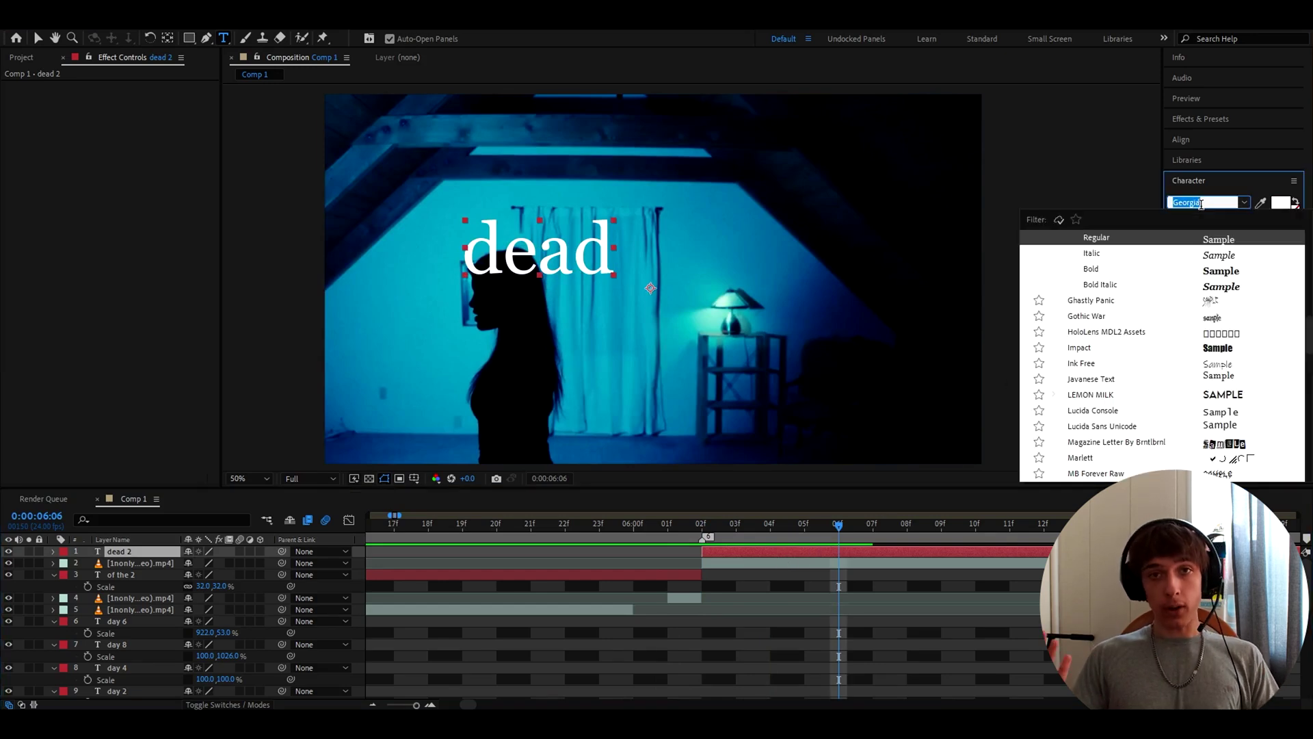
{"action": "type", "text": "mb"}
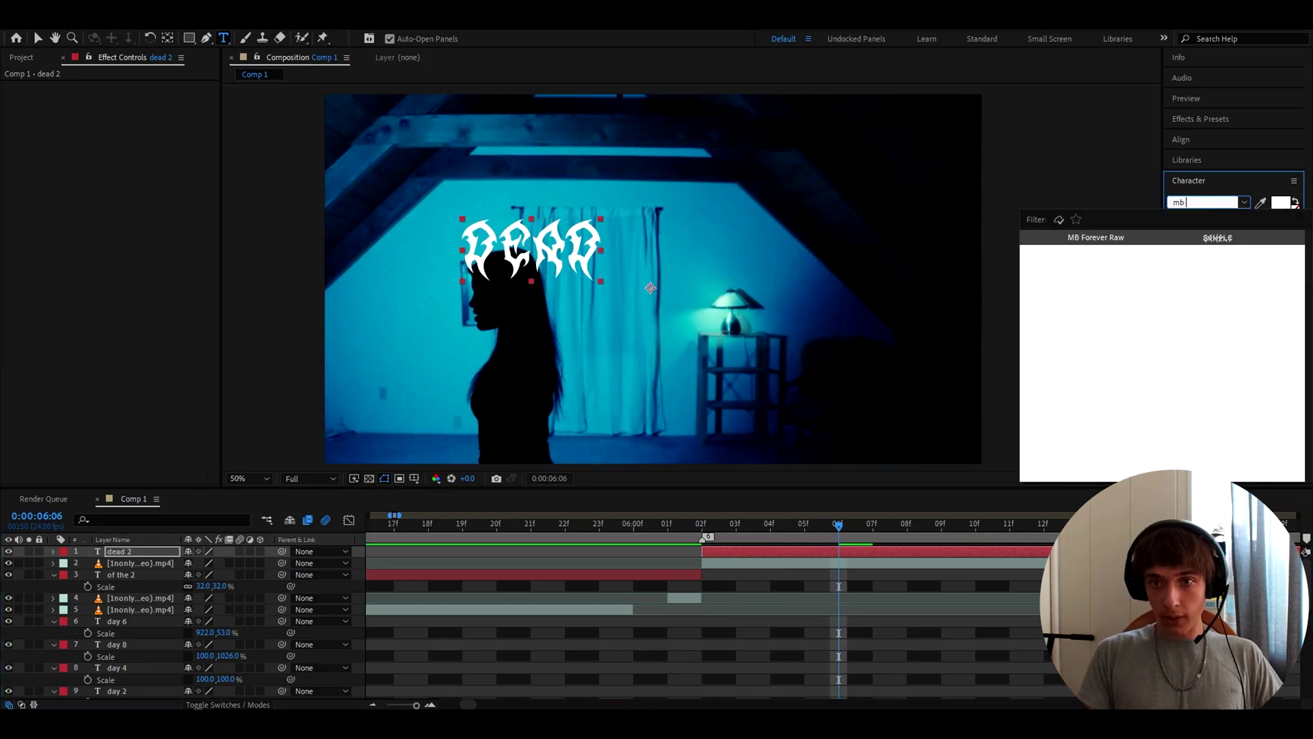
{"action": "key", "text": "Return"}
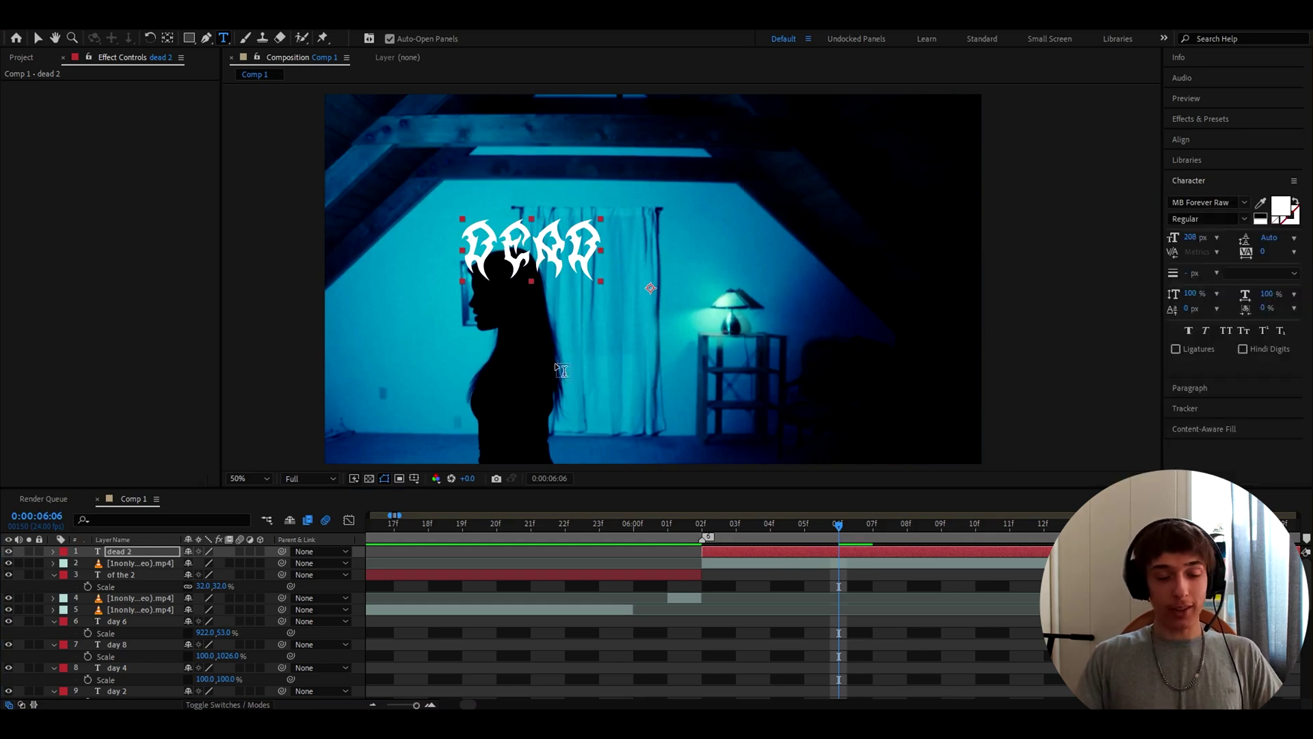
Step: Scale the "dead 2" text to 192% and centre it horizontally and vertically in the composition
{"action": "key", "text": "s"}
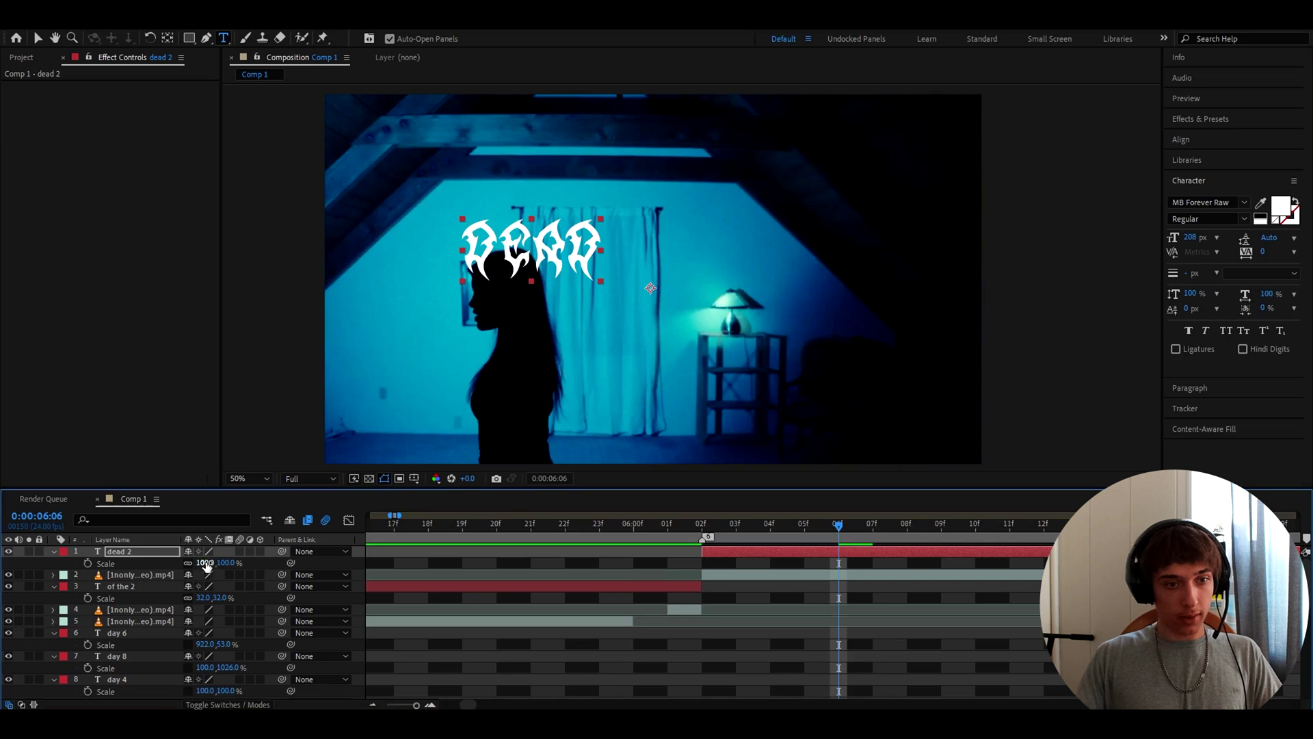
{"action": "type", "text": "192"}
{"action": "key", "text": "Return"}
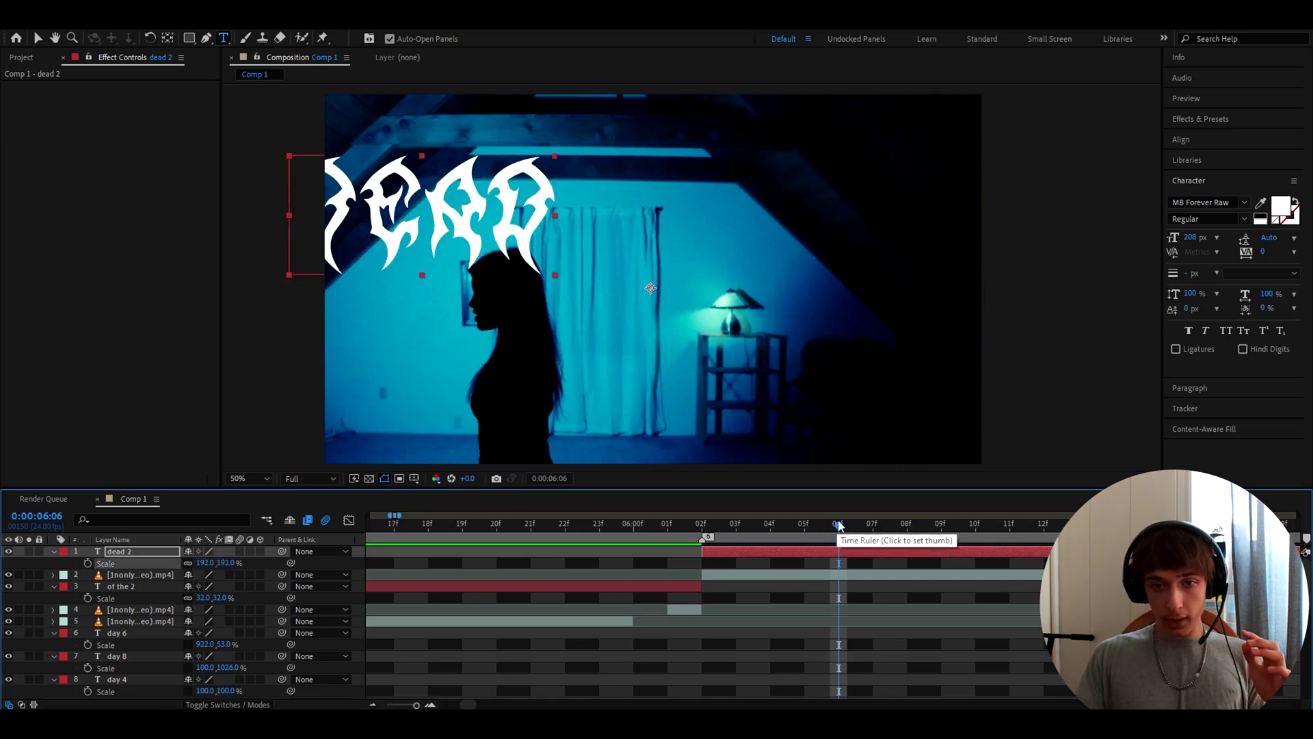
{"action": "left_click_drag", "start_coordinate": [837, 526], "coordinate": [1031, 538]}
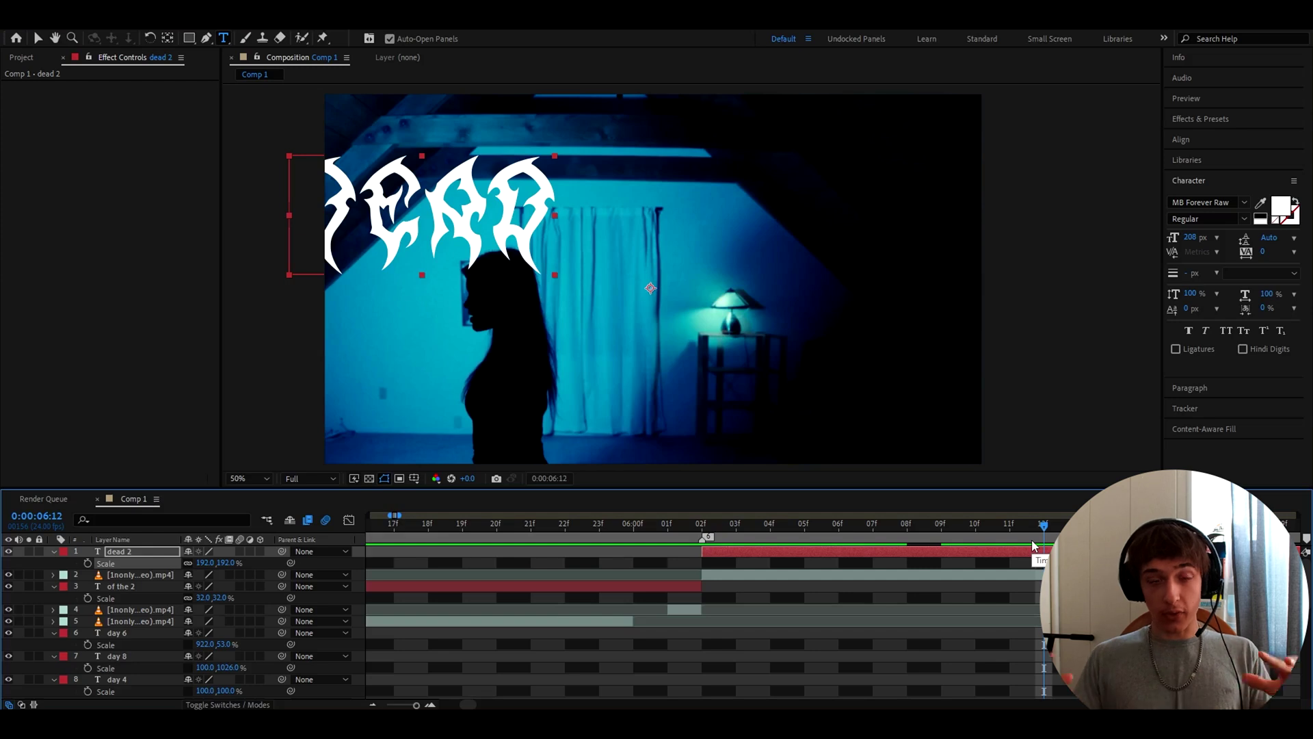
{"action": "left_click_drag", "start_coordinate": [1033, 538], "coordinate": [976, 535]}
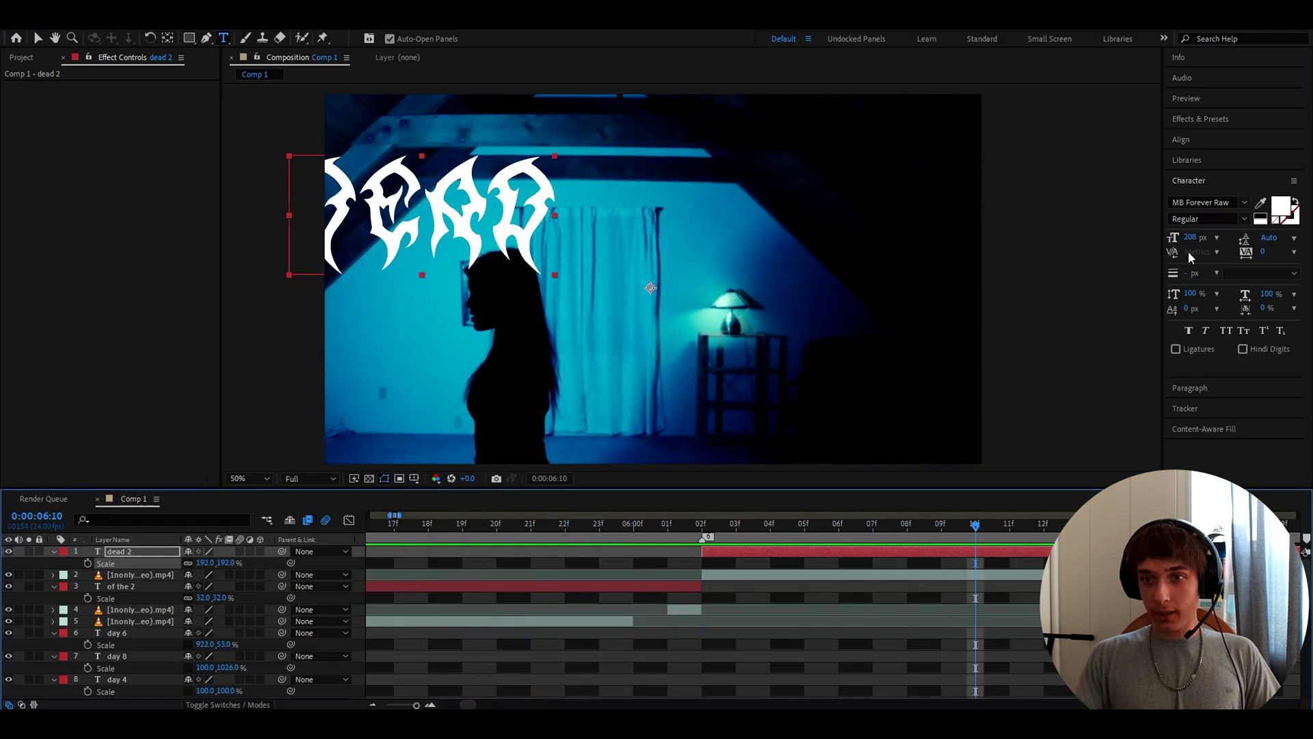
{"action": "left_click", "coordinate": [1181, 139]}
{"action": "left_click", "coordinate": [1199, 174]}
{"action": "left_click", "coordinate": [1271, 174]}
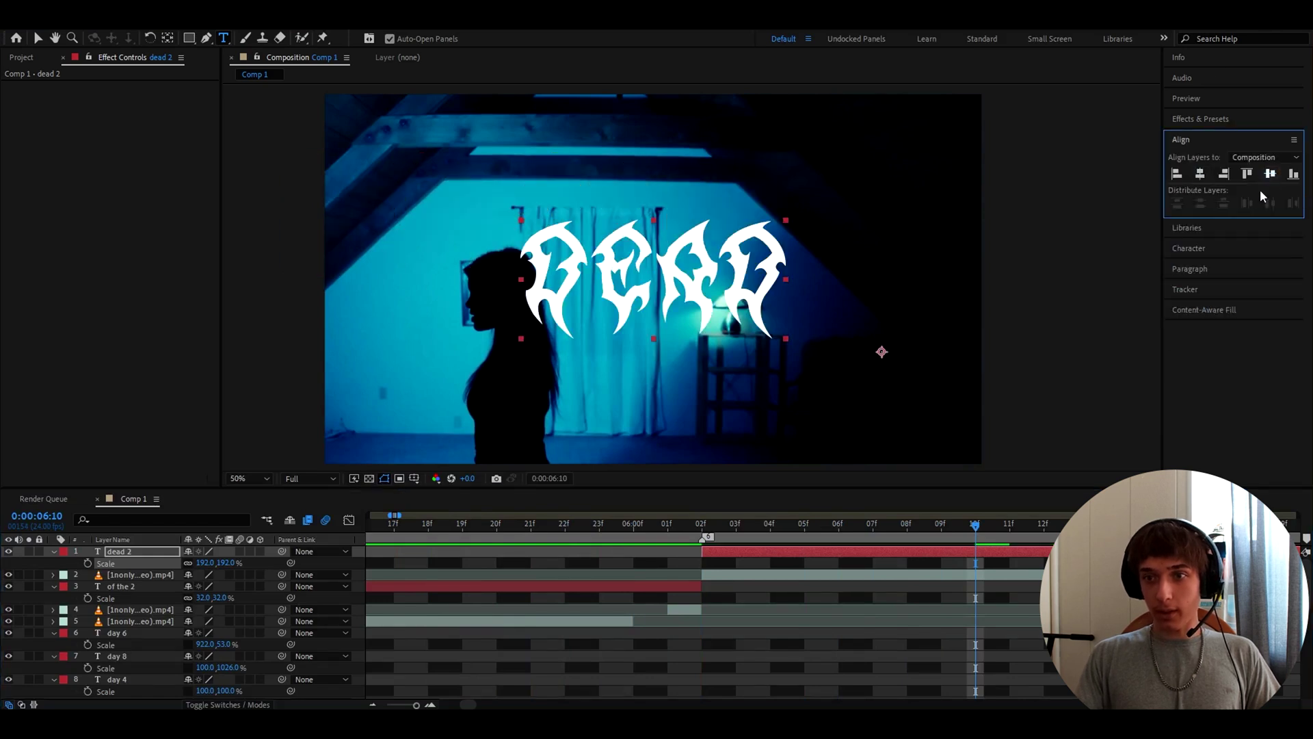
Step: Change the fill colour of the "dead 2" text to red (FF0000) and save the project
{"action": "left_click", "coordinate": [830, 628]}
{"action": "left_click", "coordinate": [816, 552]}
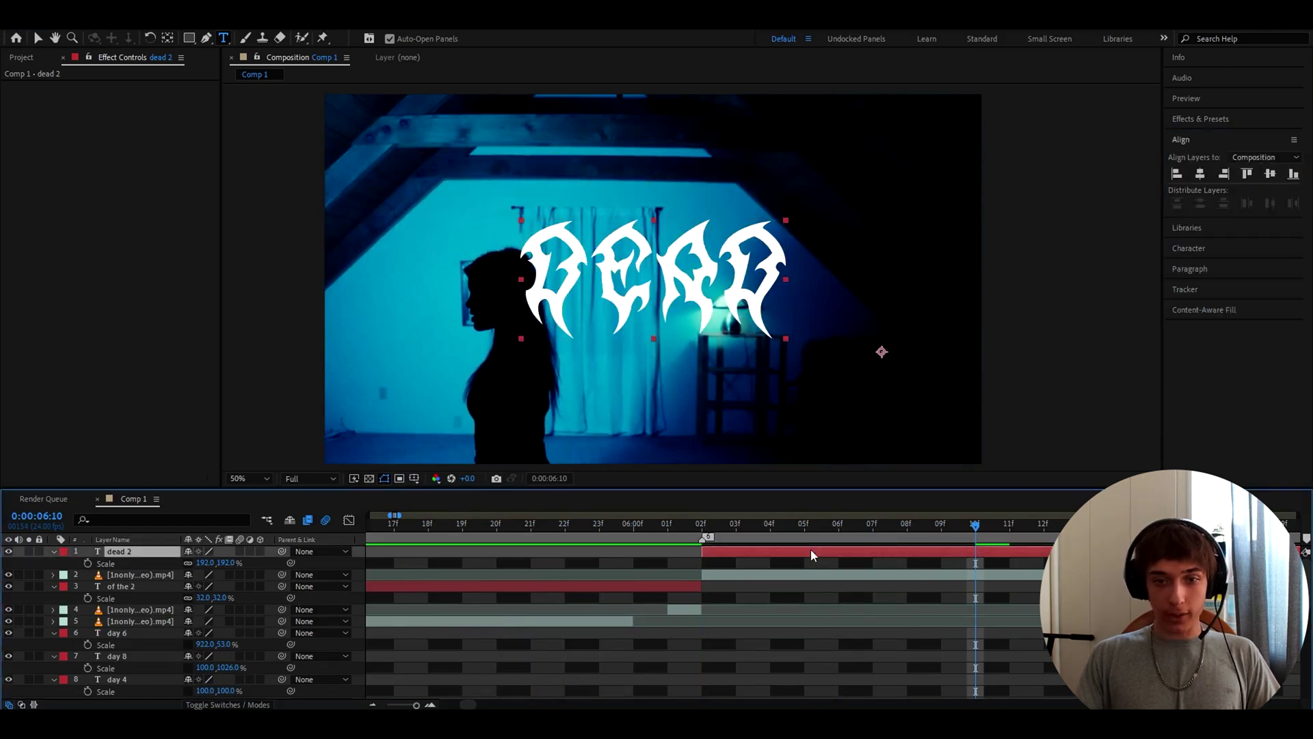
{"action": "double_click", "coordinate": [812, 555]}
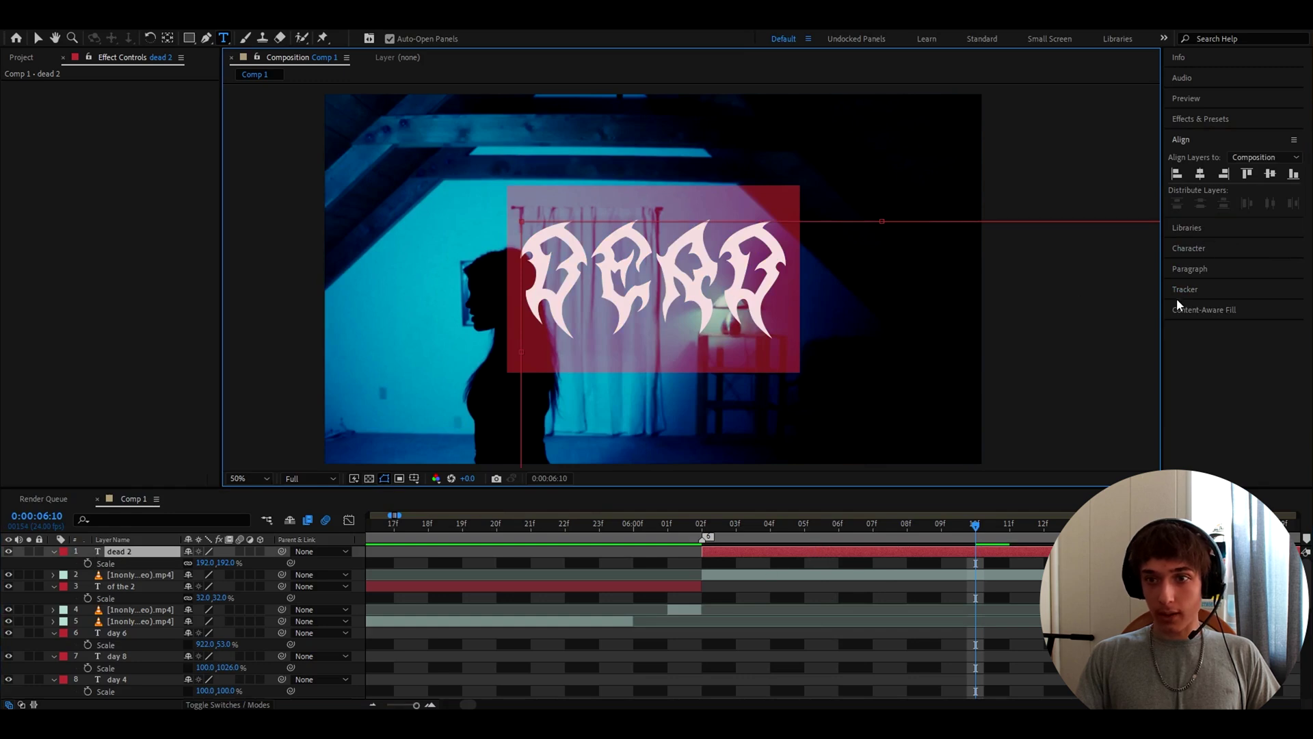
{"action": "left_click", "coordinate": [1190, 249]}
{"action": "left_click", "coordinate": [1279, 203]}
{"action": "left_click_drag", "start_coordinate": [519, 577], "coordinate": [623, 447]}
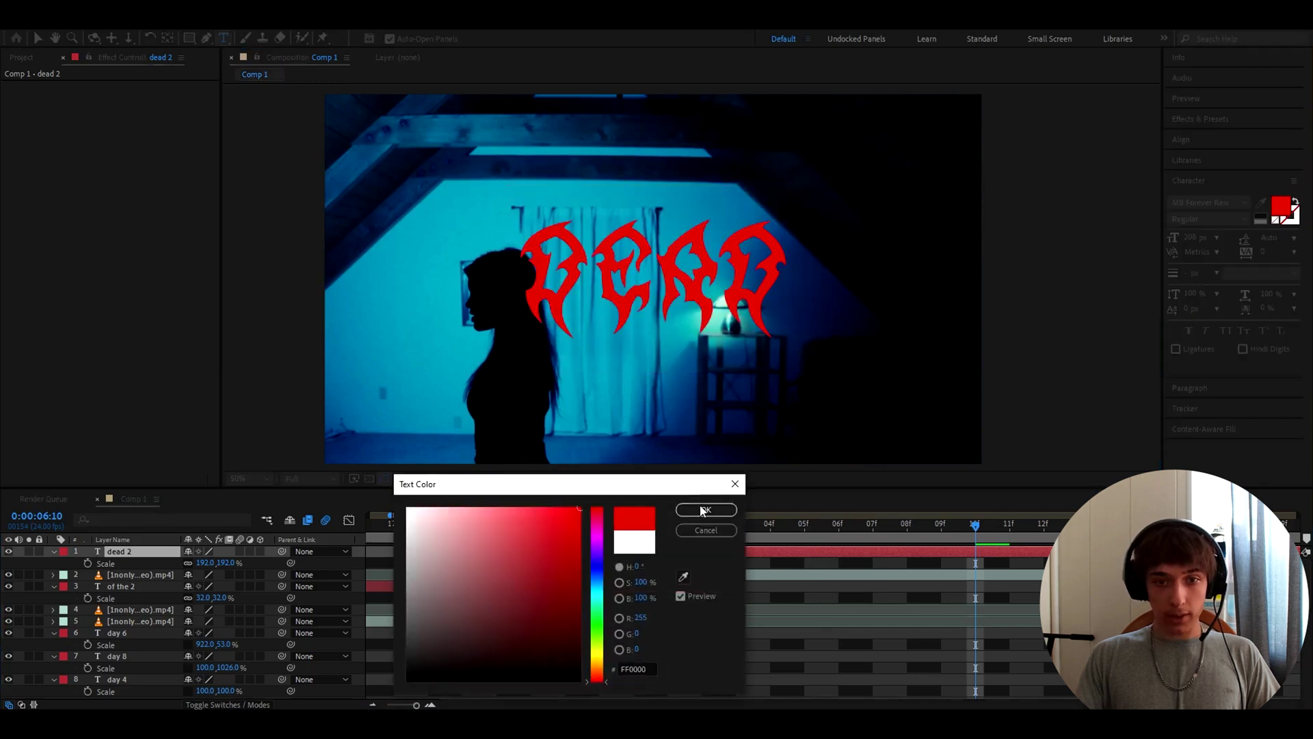
{"action": "left_click", "coordinate": [703, 509]}
{"action": "left_click", "coordinate": [935, 564]}
{"action": "key", "text": "ctrl+s"}
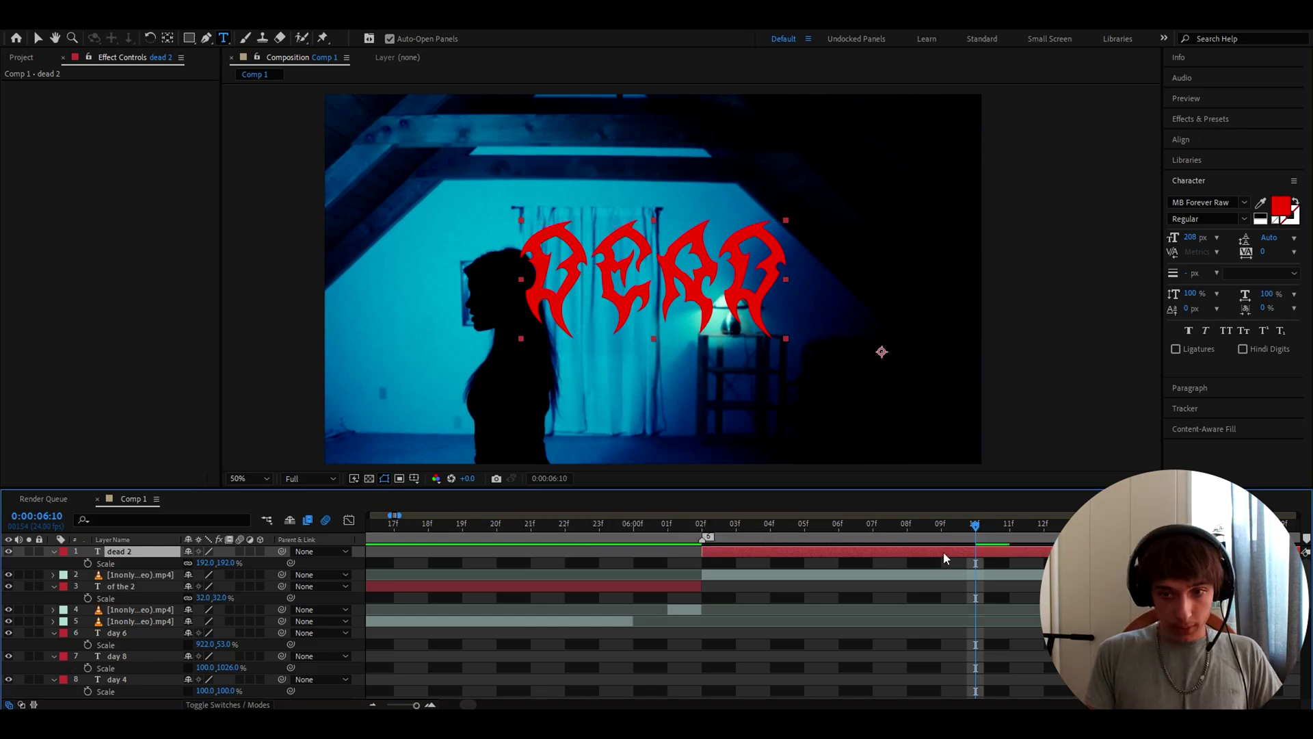
Step: Apply Add Grain to the "dead 2" layer with Final Output viewing mode, intensity 4.8 and size 0.5
{"action": "key", "text": "ctrl+space"}
{"action": "type", "text": "add gr"}
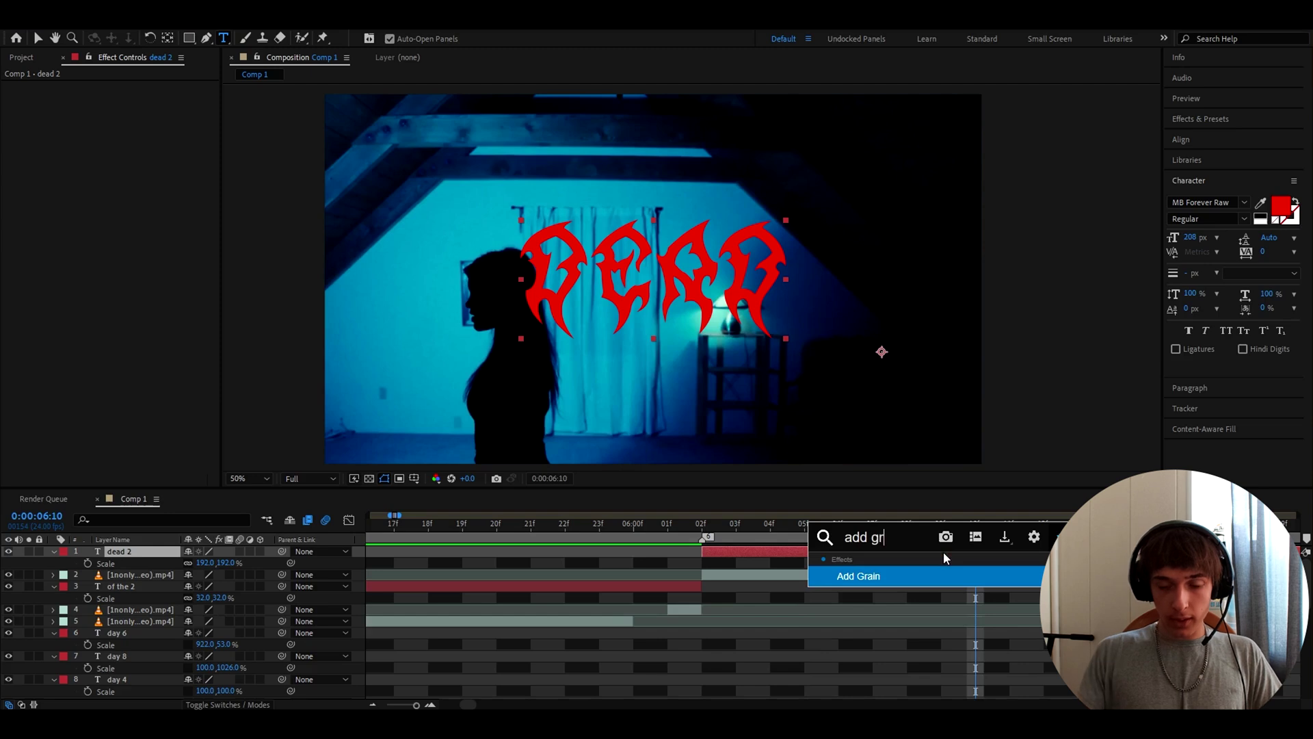
{"action": "key", "text": "Return"}
{"action": "key", "text": "v"}
{"action": "left_click", "coordinate": [144, 144]}
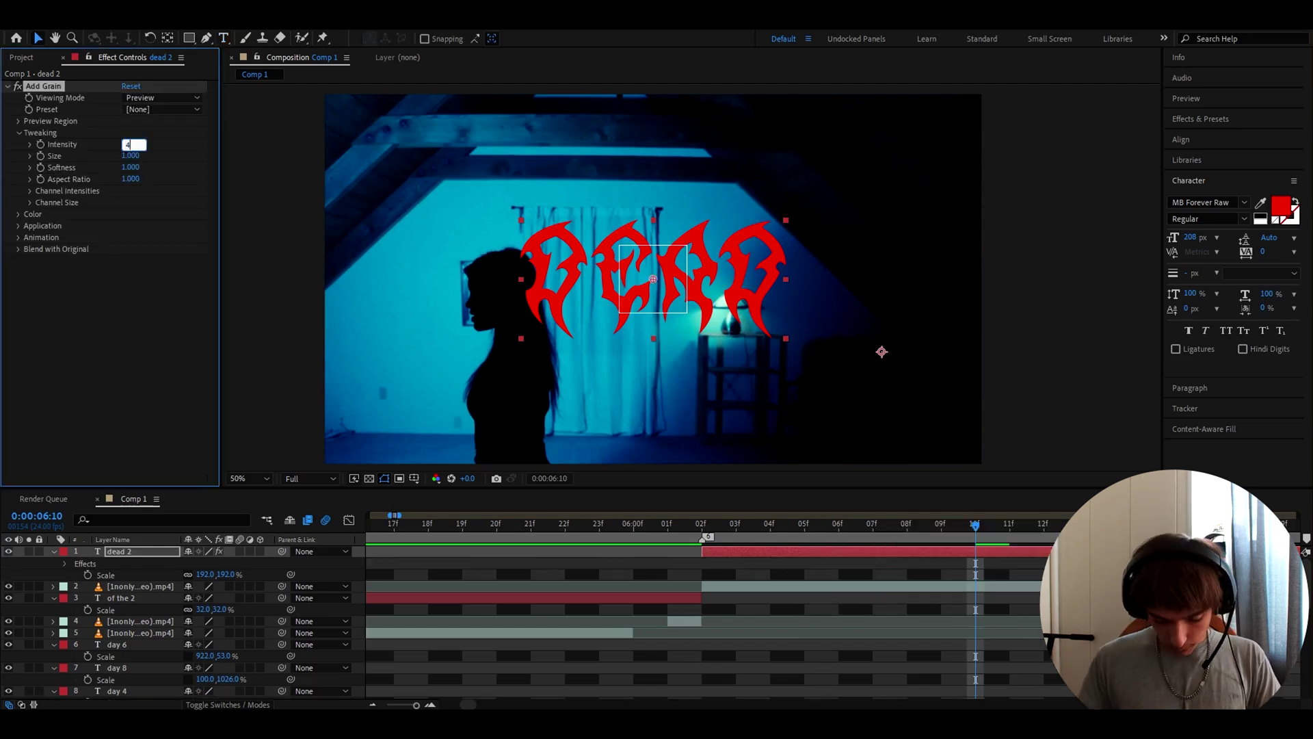
{"action": "left_click", "coordinate": [143, 98]}
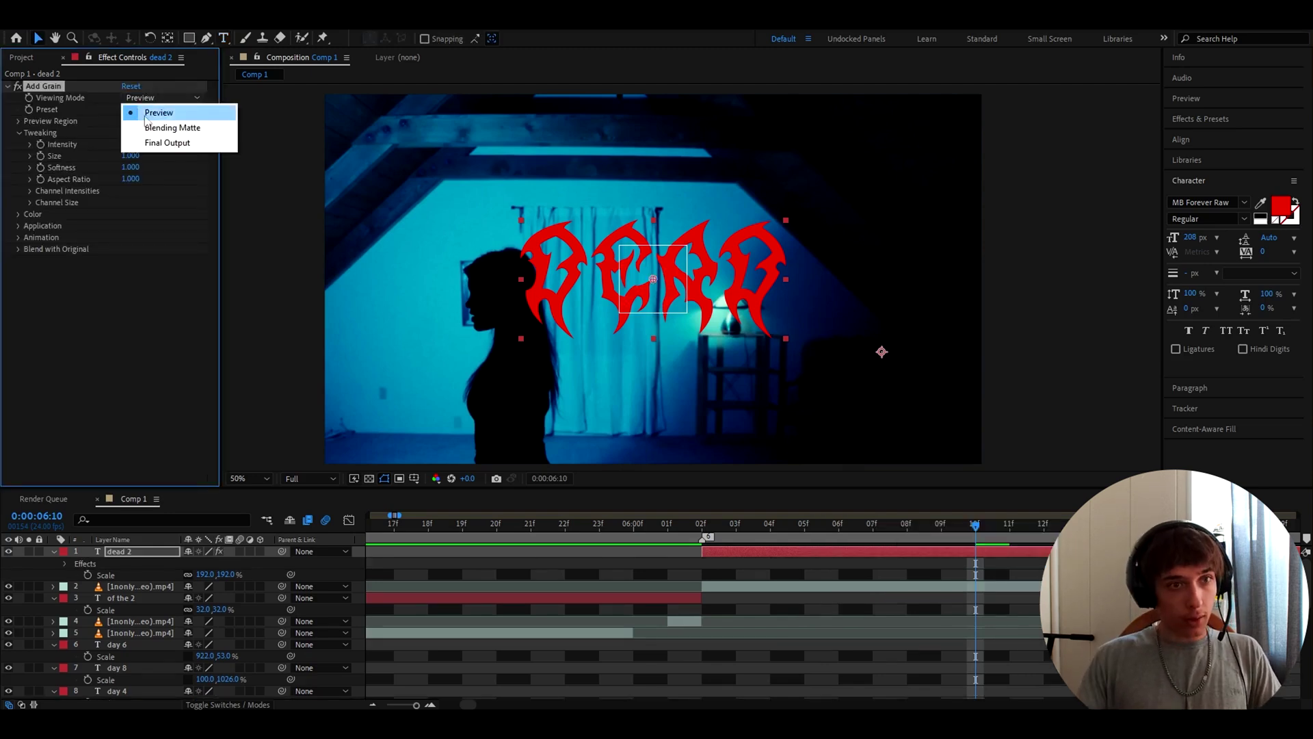
{"action": "left_click", "coordinate": [151, 143]}
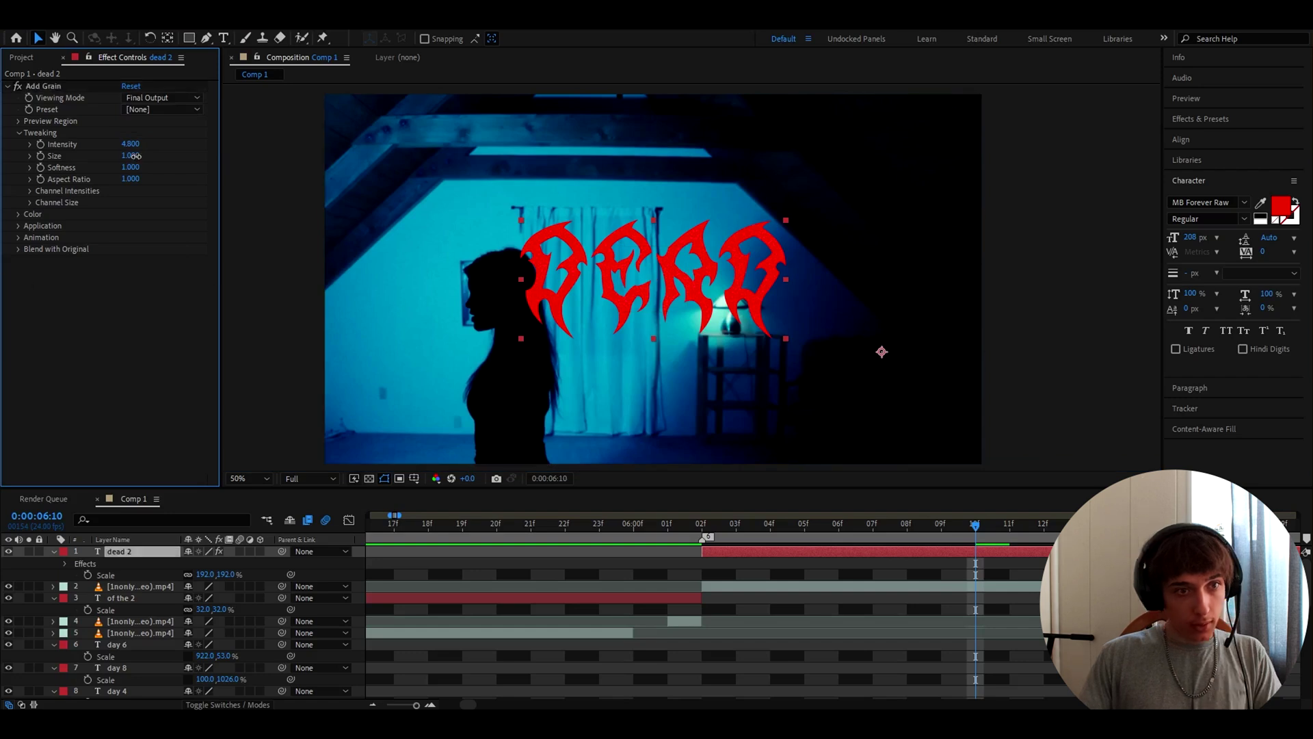
{"action": "left_click", "coordinate": [143, 158]}
{"action": "type", "text": "0.5"}
{"action": "key", "text": "Return"}
Step: Apply a Noise effect to "dead 2" above Add Grain, set its amount to 62%, and save the project
{"action": "left_click", "coordinate": [732, 551]}
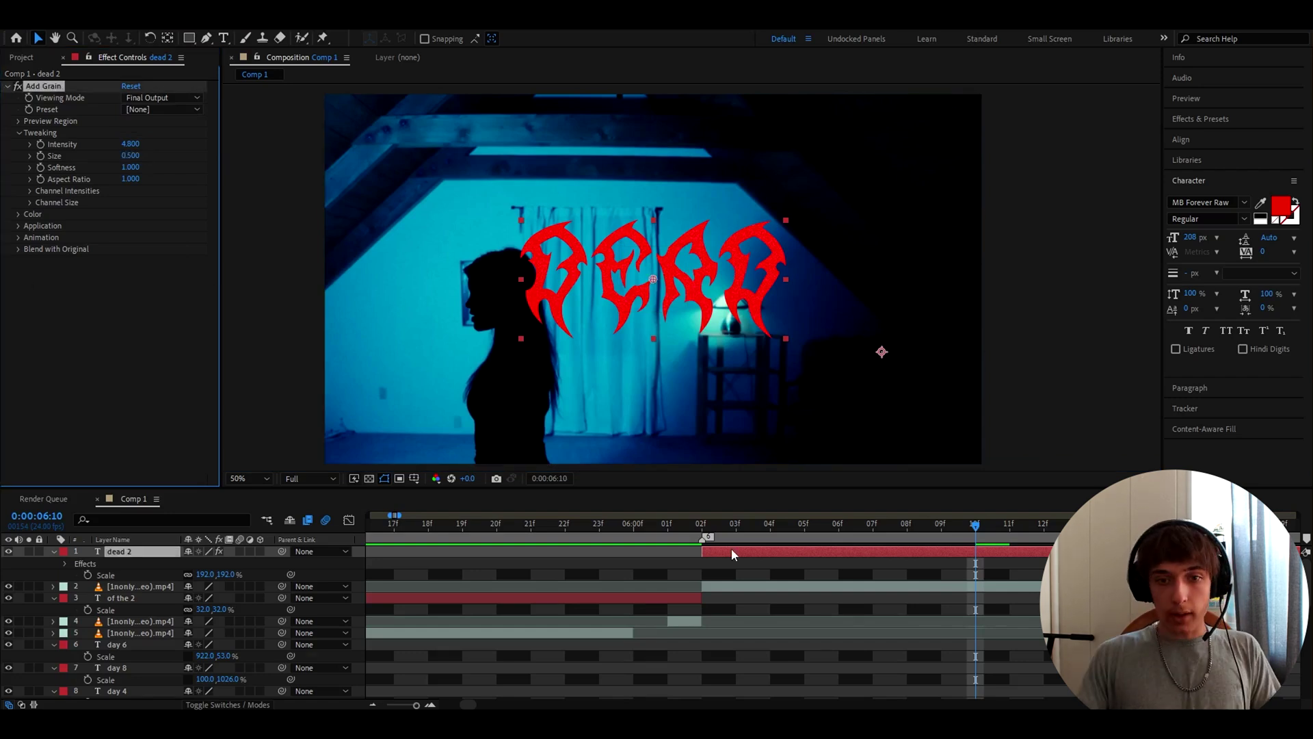
{"action": "key", "text": "ctrl+space"}
{"action": "type", "text": "noise"}
{"action": "key", "text": "Return"}
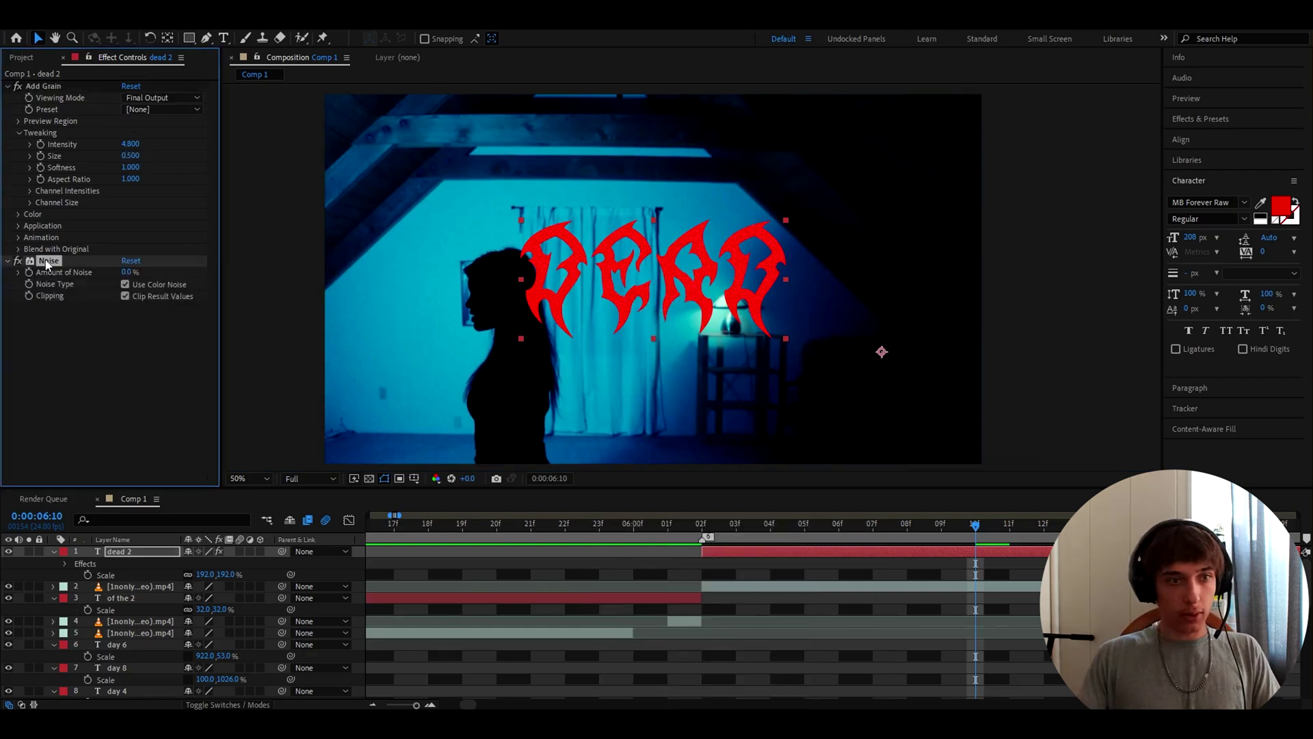
{"action": "left_click_drag", "start_coordinate": [48, 260], "coordinate": [48, 86]}
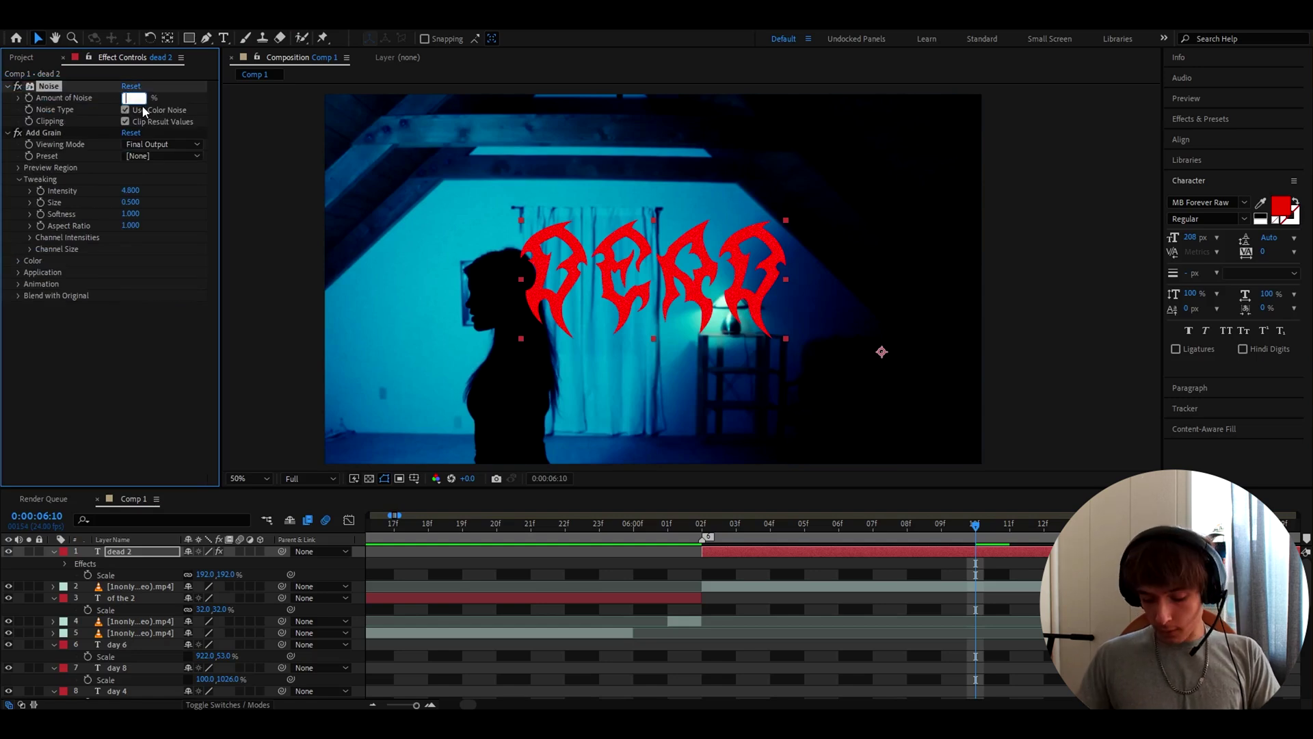
{"action": "type", "text": "62"}
{"action": "key", "text": "Return"}
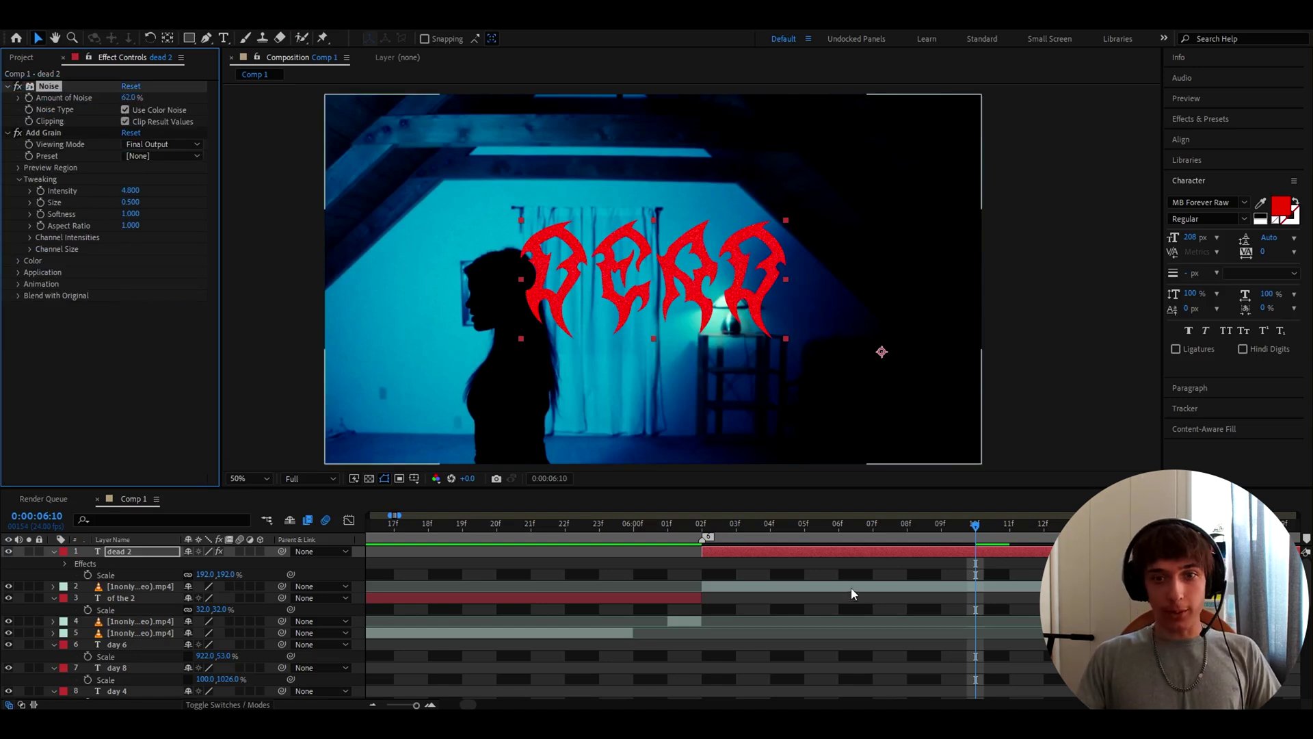
{"action": "key", "text": "ctrl+s"}
Step: Review the opening text layers "it's 2", "a 2", "a 3" and "day" frame by frame against the beat markers
{"action": "scroll", "coordinate": [737, 577], "scroll_direction": "down", "scroll_amount": 3}
{"action": "left_click_drag", "start_coordinate": [733, 530], "coordinate": [816, 507]}
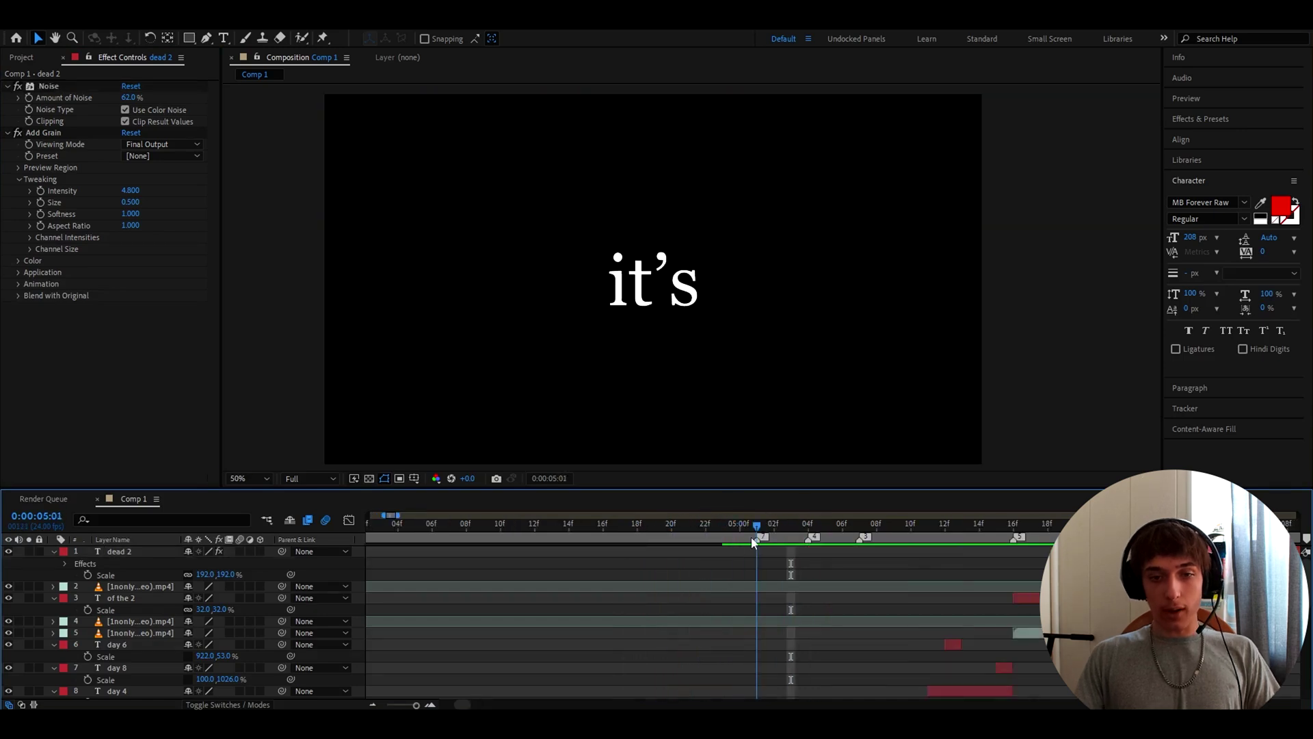
{"action": "left_click", "coordinate": [768, 541]}
{"action": "scroll", "coordinate": [767, 540], "scroll_direction": "down", "scroll_amount": 5}
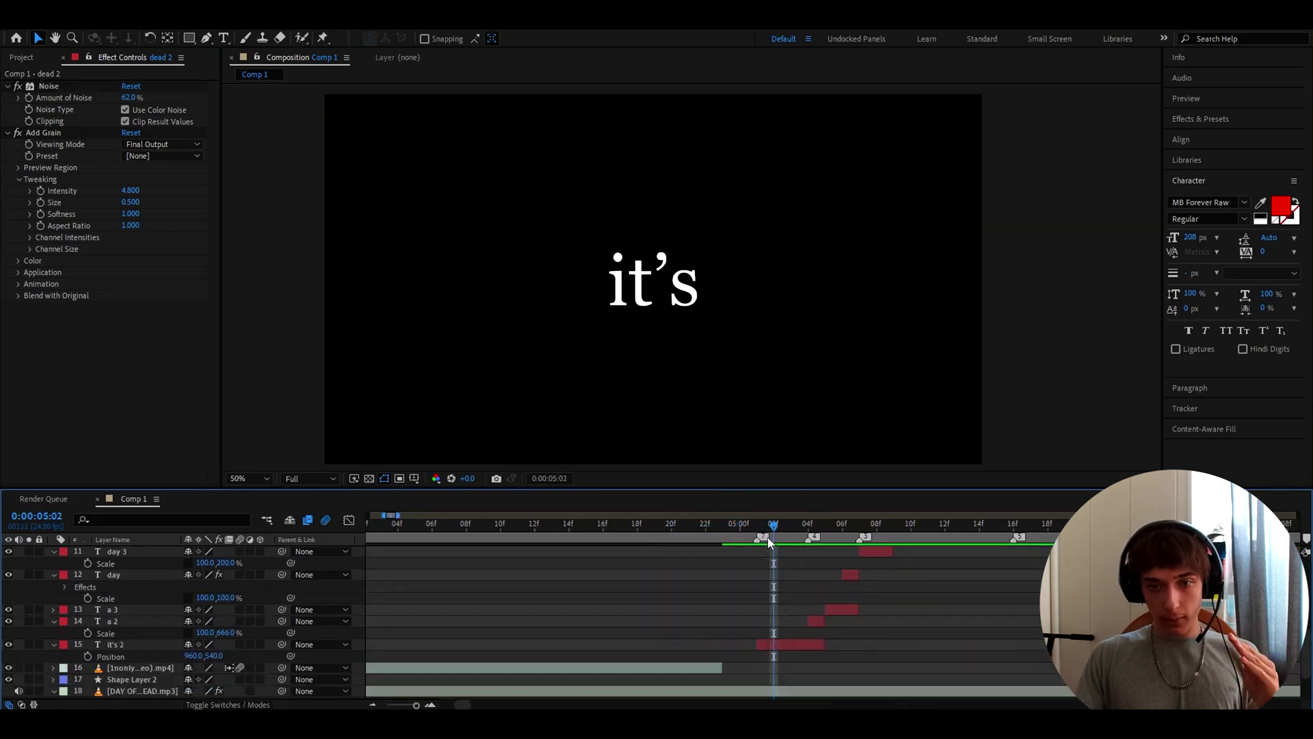
{"action": "left_click", "coordinate": [800, 539]}
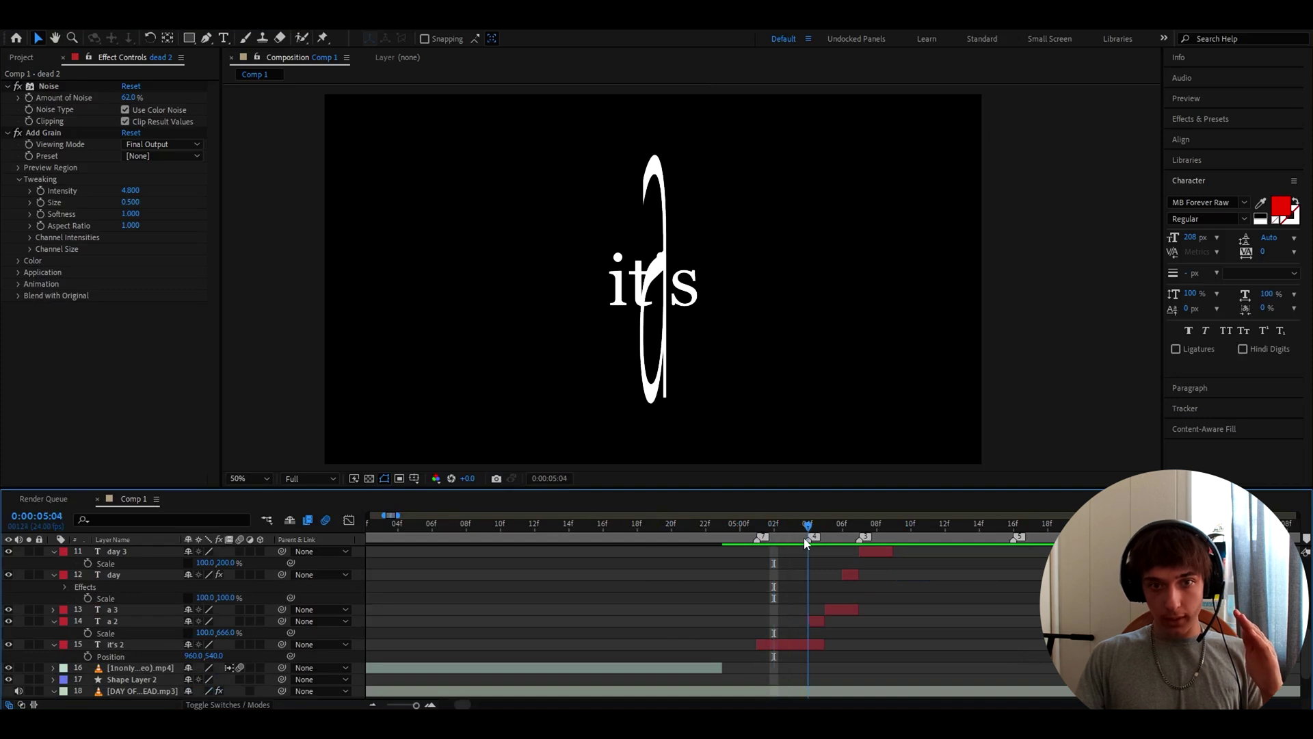
{"action": "left_click", "coordinate": [812, 618]}
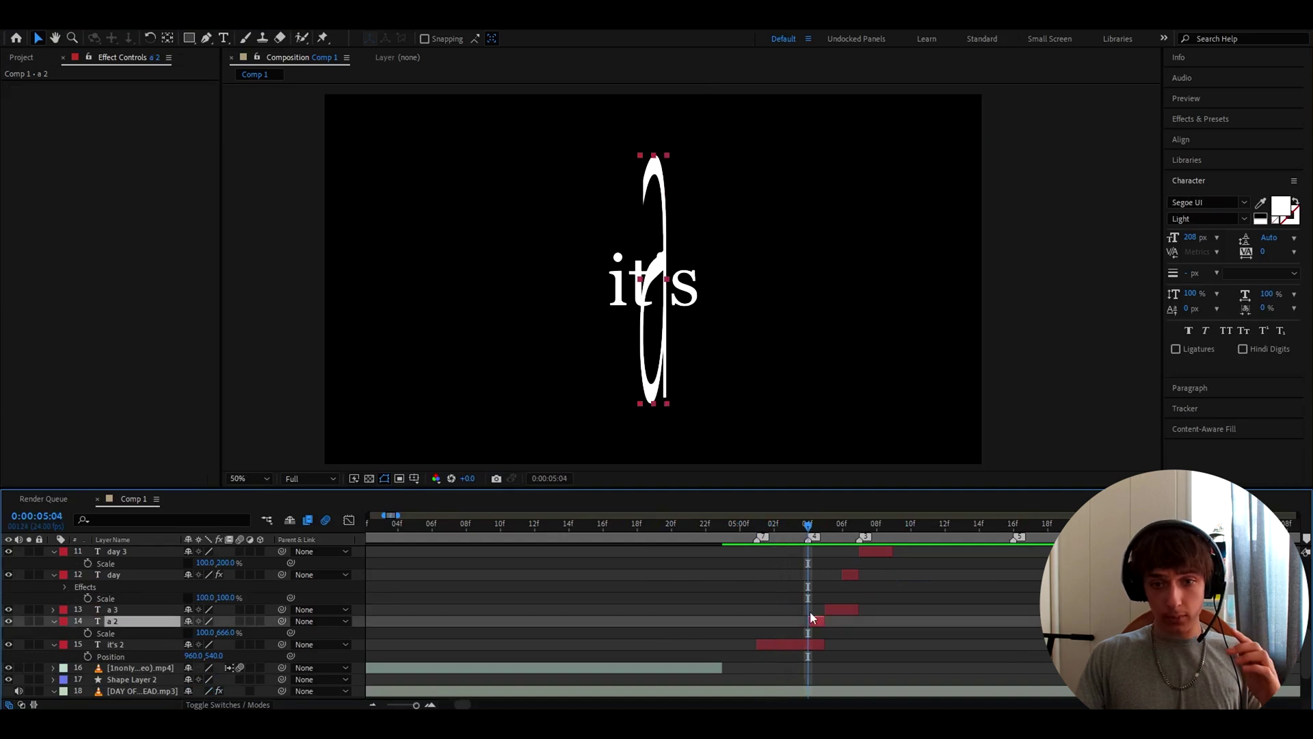
{"action": "left_click", "coordinate": [827, 533]}
{"action": "left_click", "coordinate": [842, 532]}
{"action": "left_click", "coordinate": [857, 575]}
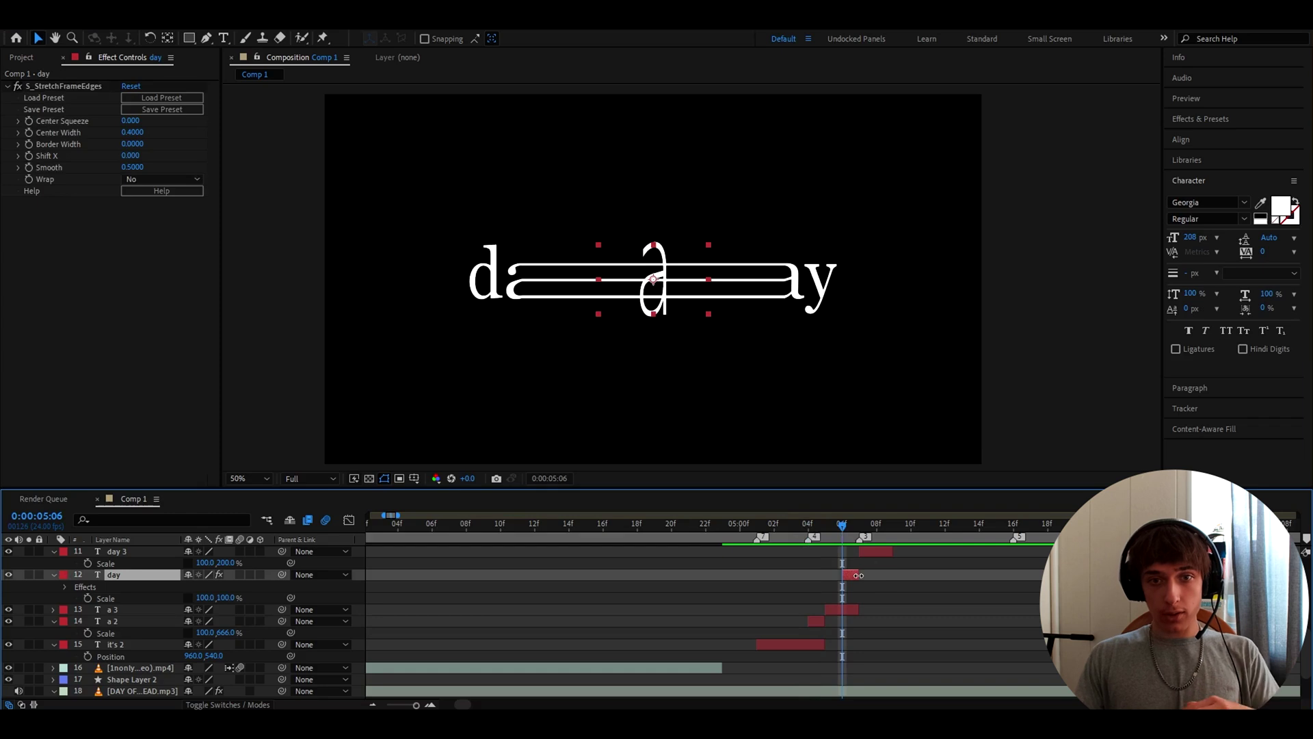
{"action": "left_click", "coordinate": [859, 529]}
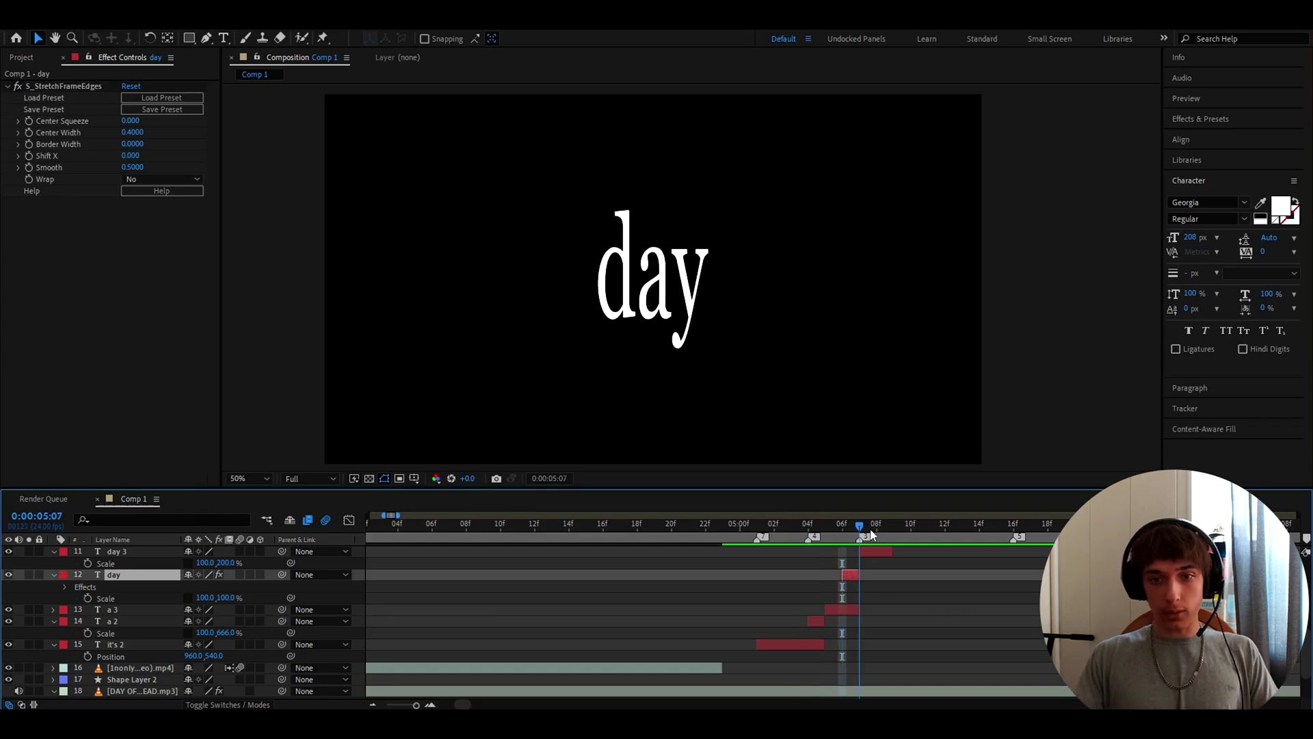
Step: Review the remaining "day" variations and the "of the" and "dead" section against the beat markers
{"action": "scroll", "coordinate": [888, 598], "scroll_direction": "up", "scroll_amount": 3}
{"action": "left_click_drag", "start_coordinate": [855, 527], "coordinate": [899, 527]}
{"action": "left_click", "coordinate": [910, 578]}
{"action": "scroll", "coordinate": [942, 589], "scroll_direction": "up", "scroll_amount": 2}
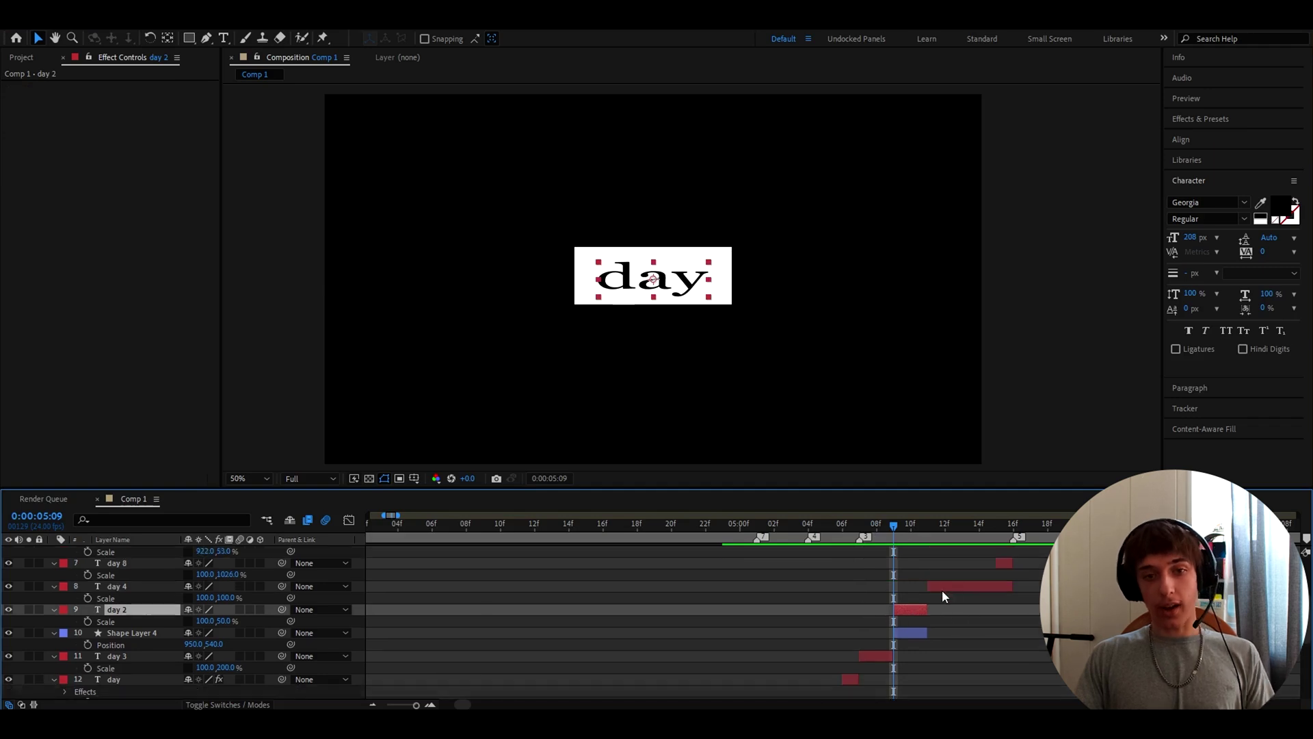
{"action": "left_click_drag", "start_coordinate": [910, 527], "coordinate": [1236, 527]}
{"action": "scroll", "coordinate": [944, 593], "scroll_direction": "up", "scroll_amount": 2}
{"action": "left_click", "coordinate": [950, 607]}
{"action": "left_click", "coordinate": [973, 659]}
{"action": "left_click", "coordinate": [1003, 631]}
{"action": "scroll", "coordinate": [986, 572], "scroll_direction": "down", "scroll_amount": 5}
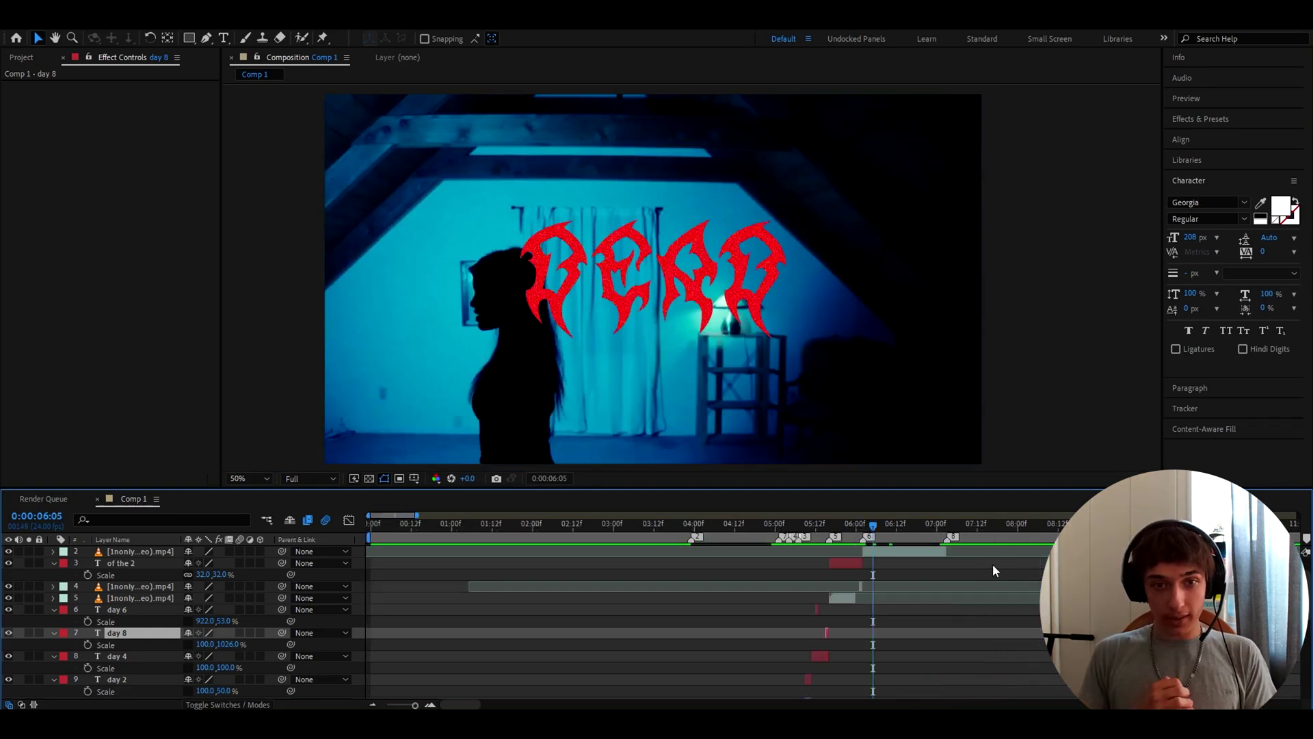
Step: Add an adjustment layer directly above the night forest clip before "it's" and trim it to the clip's start and end
{"action": "left_click", "coordinate": [726, 525]}
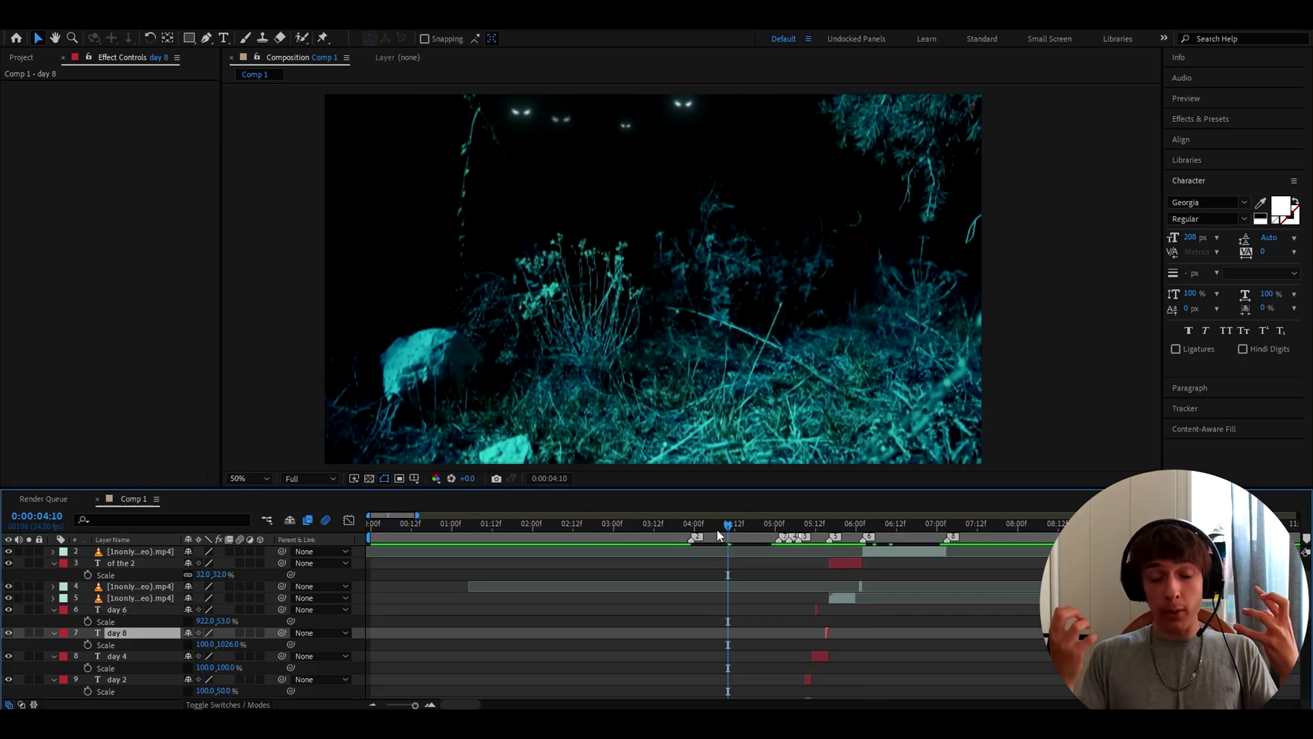
{"action": "scroll", "coordinate": [756, 547], "scroll_direction": "down", "scroll_amount": 5}
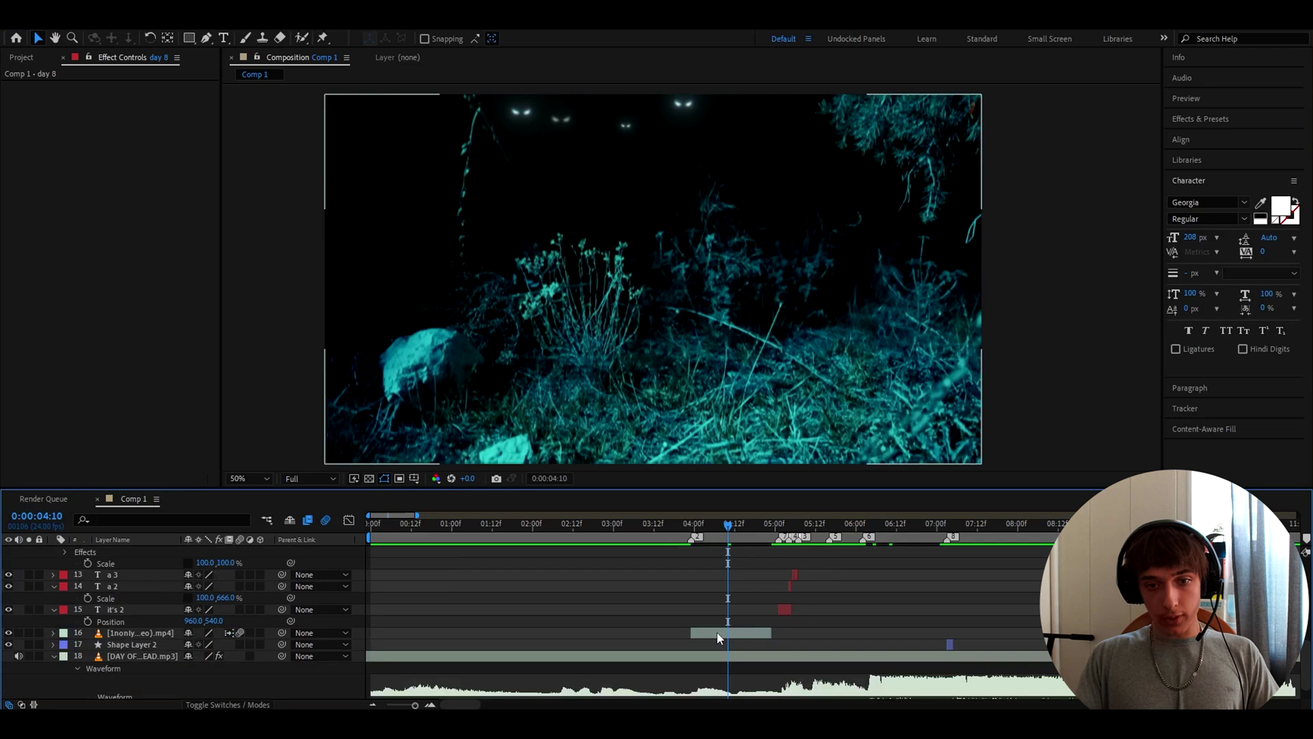
{"action": "left_click", "coordinate": [717, 632]}
{"action": "scroll", "coordinate": [718, 621], "scroll_direction": "up", "scroll_amount": 1}
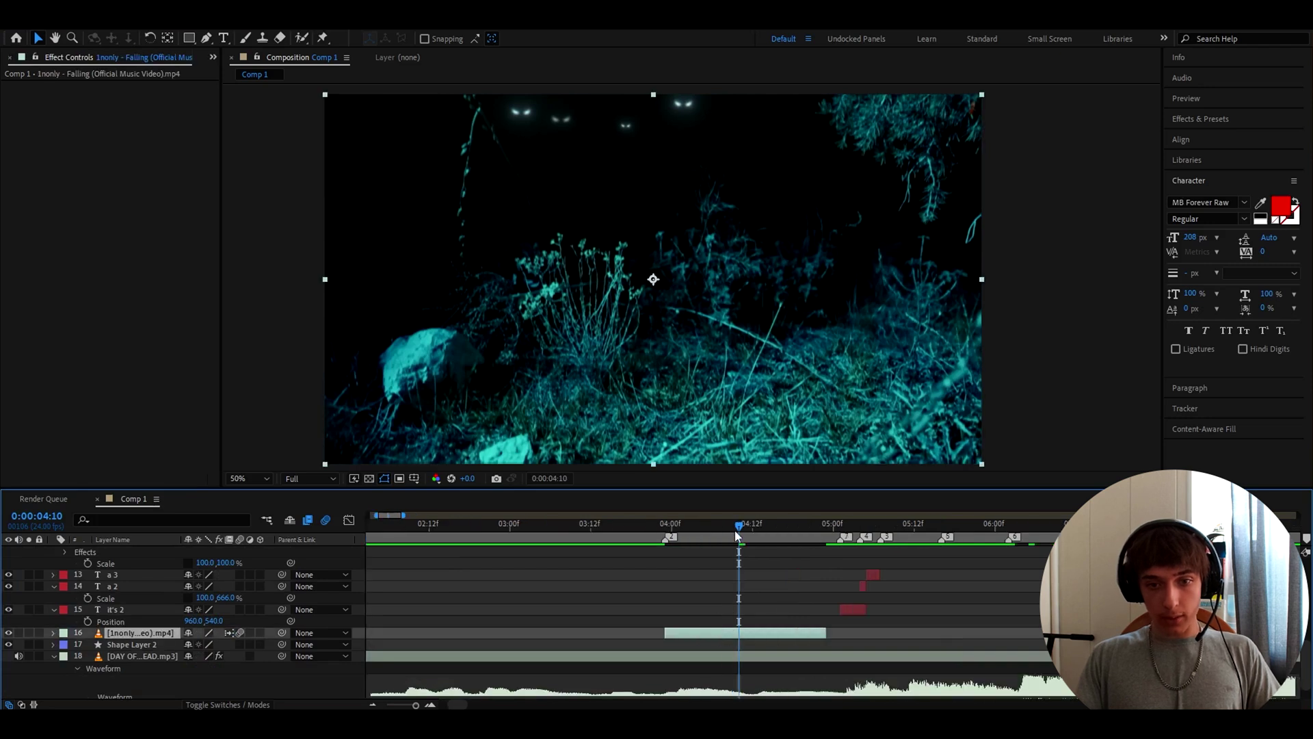
{"action": "left_click", "coordinate": [696, 544]}
{"action": "left_click_drag", "start_coordinate": [699, 521], "coordinate": [667, 524]}
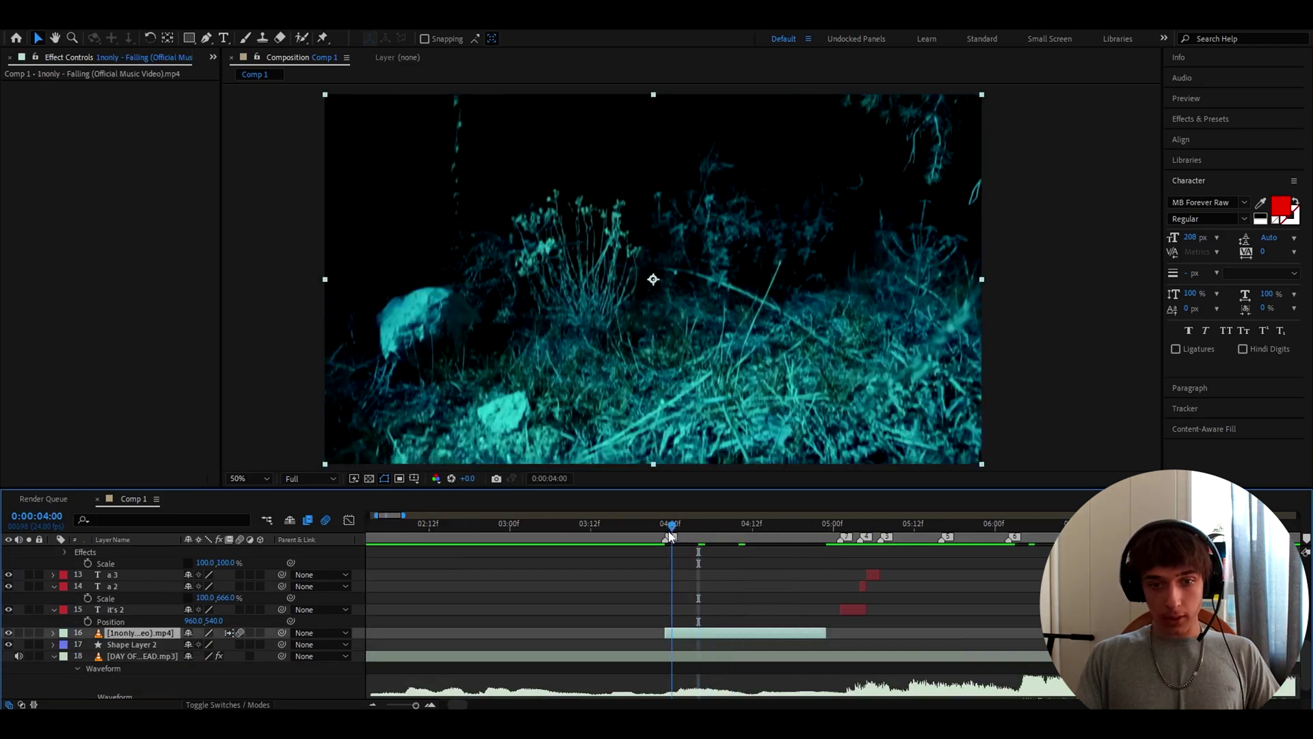
{"action": "key", "text": "ctrl+alt+y"}
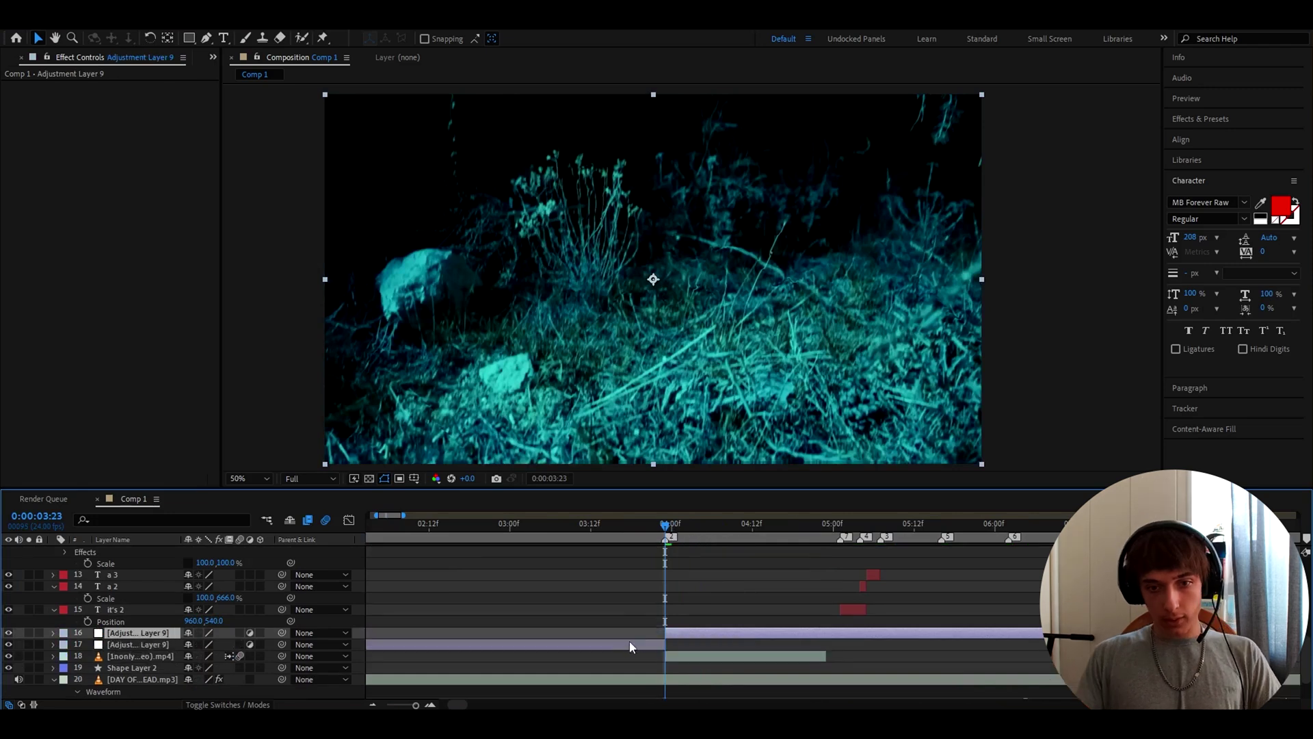
{"action": "key", "text": "ctrl+shift+d"}
{"action": "left_click", "coordinate": [767, 635]}
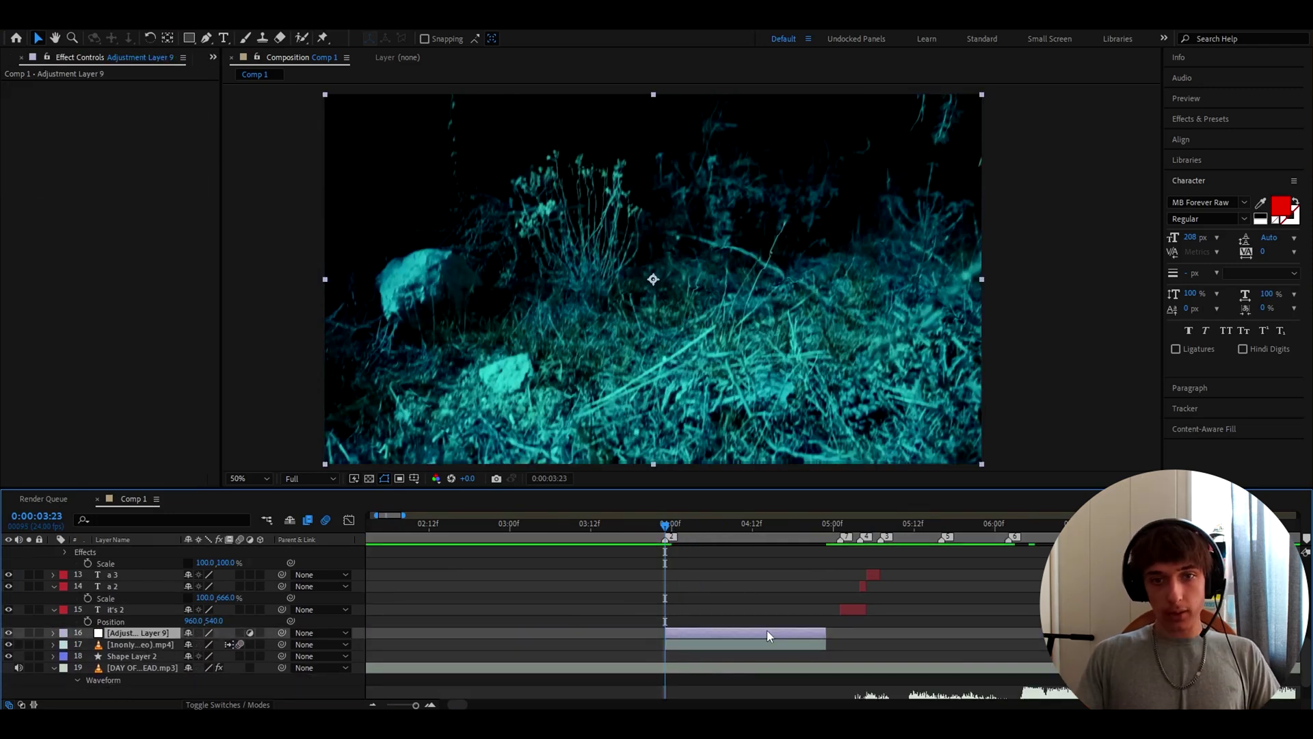
Step: Apply the Damaged TV 10 preset to the forest clip's adjustment layer and check it at several frames
{"action": "key", "text": "ctrl+space"}
{"action": "type", "text": "dama"}
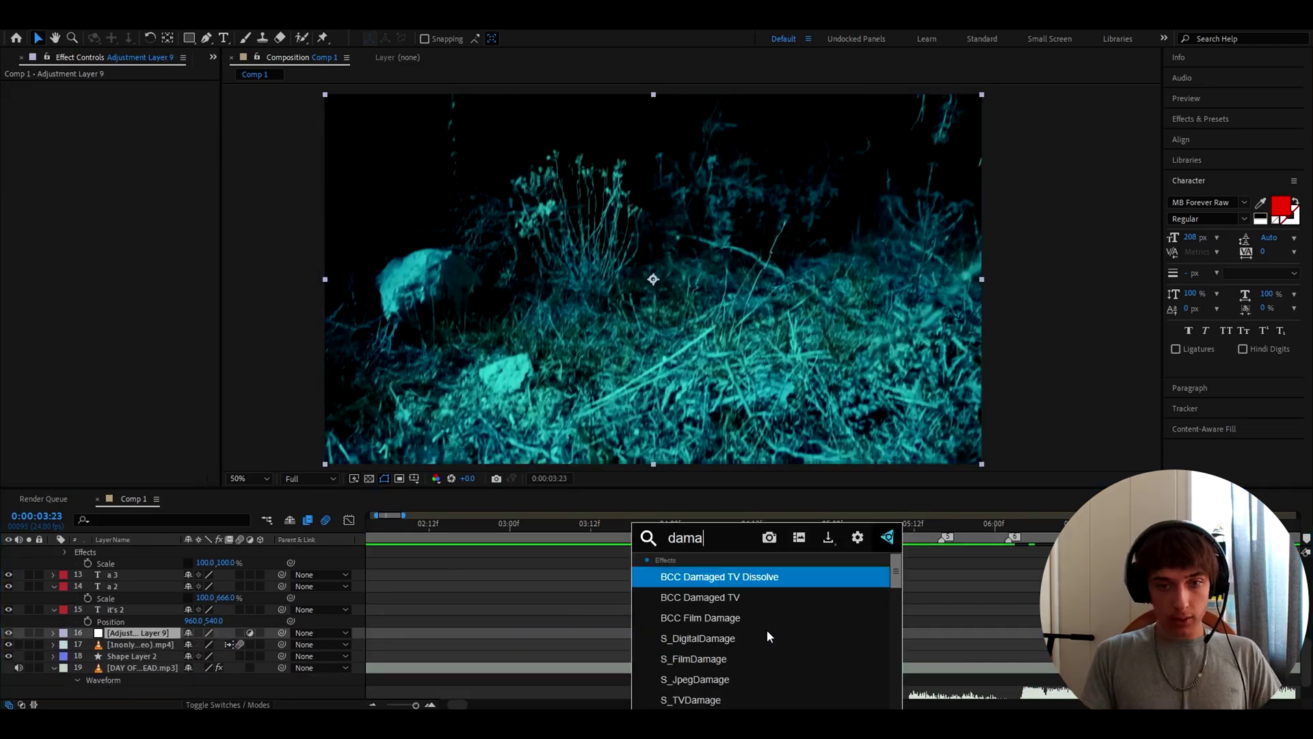
{"action": "type", "text": "ged tv 10"}
{"action": "key", "text": "Return"}
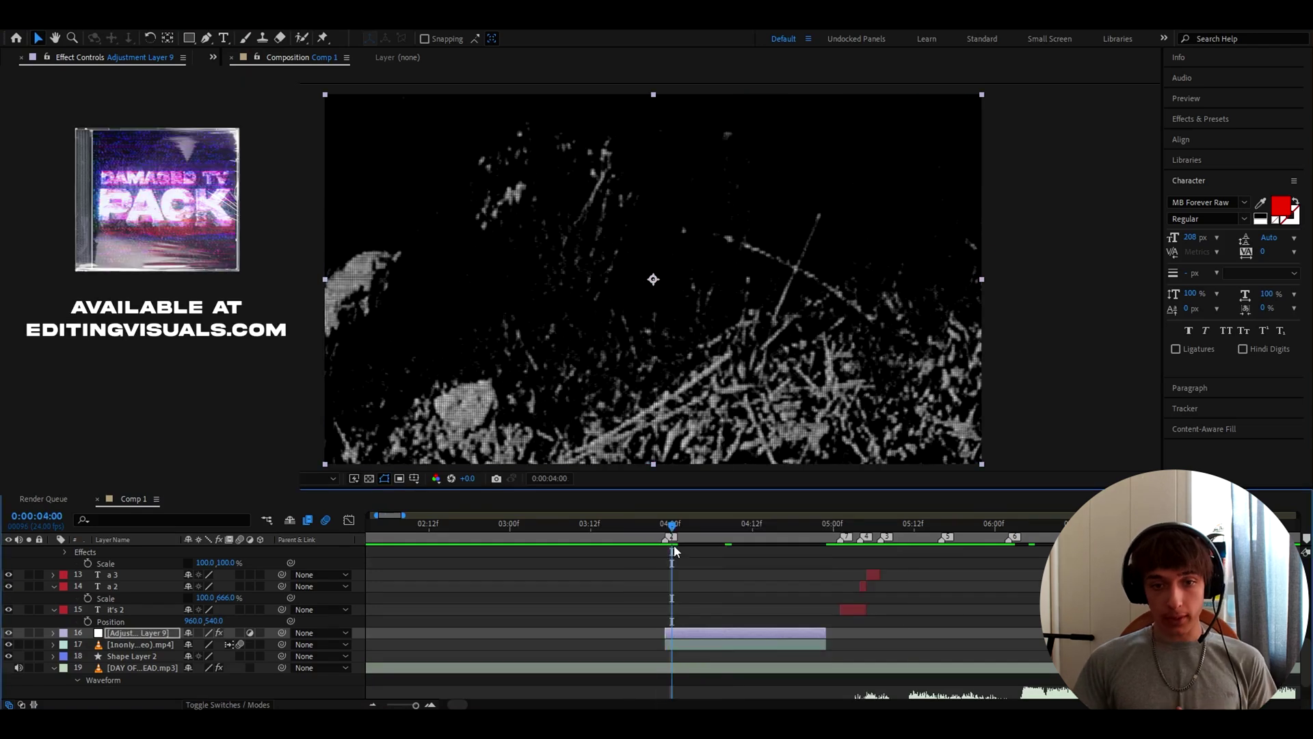
{"action": "left_click", "coordinate": [778, 533]}
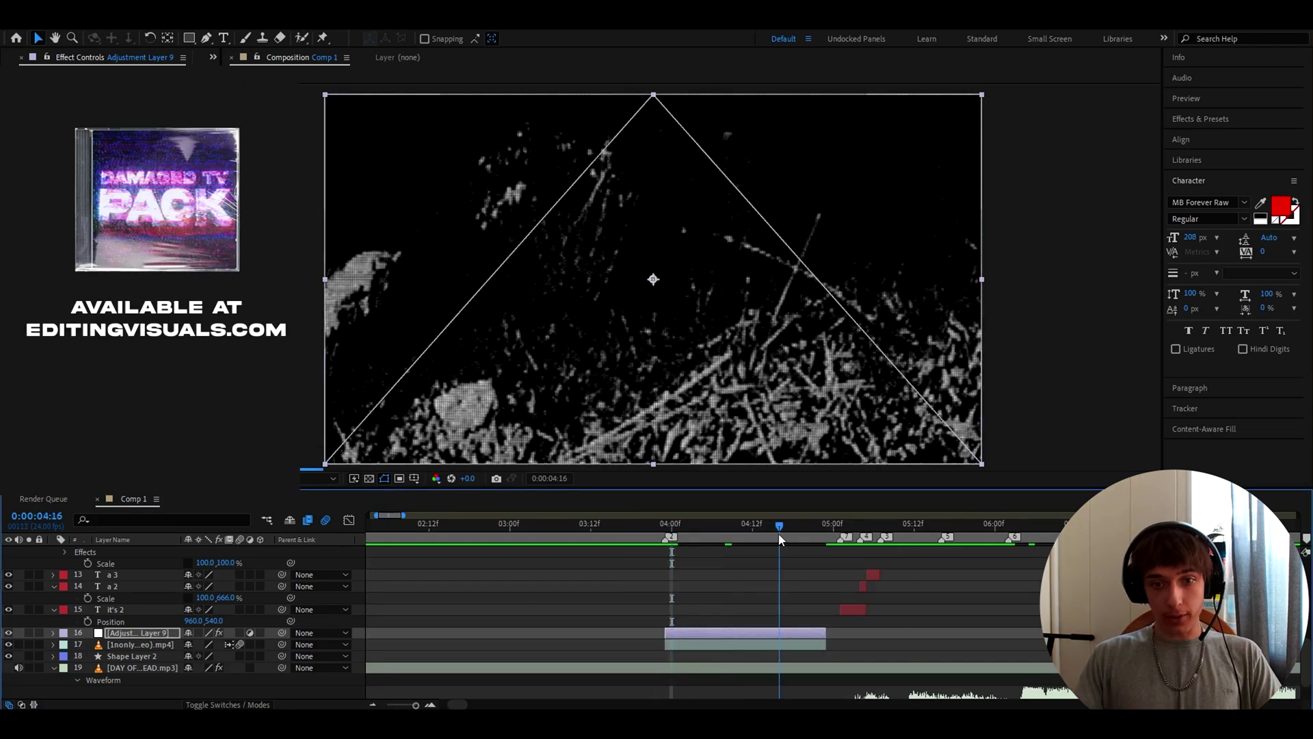
{"action": "left_click", "coordinate": [783, 632]}
{"action": "left_click", "coordinate": [800, 532]}
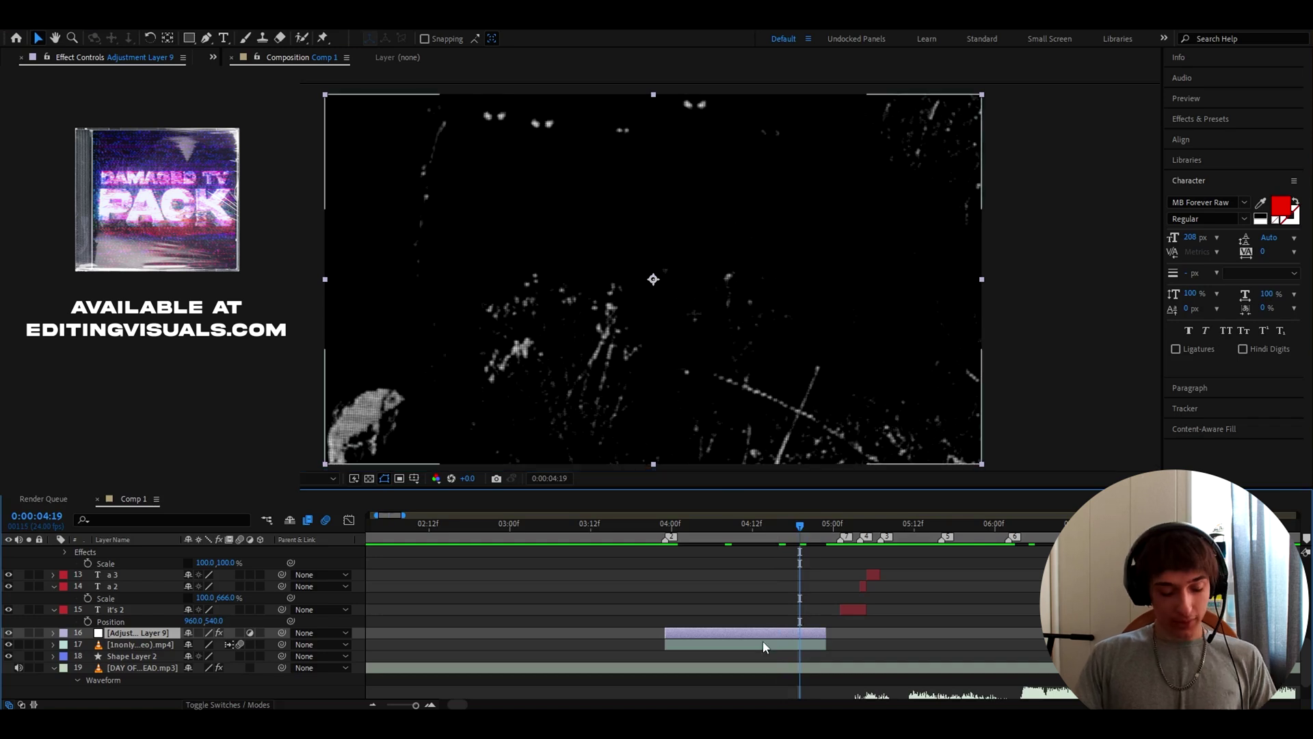
Step: Add a second adjustment layer above the damaged-TV one and trim it to the forest clip's length
{"action": "key", "text": "ctrl+alt+y"}
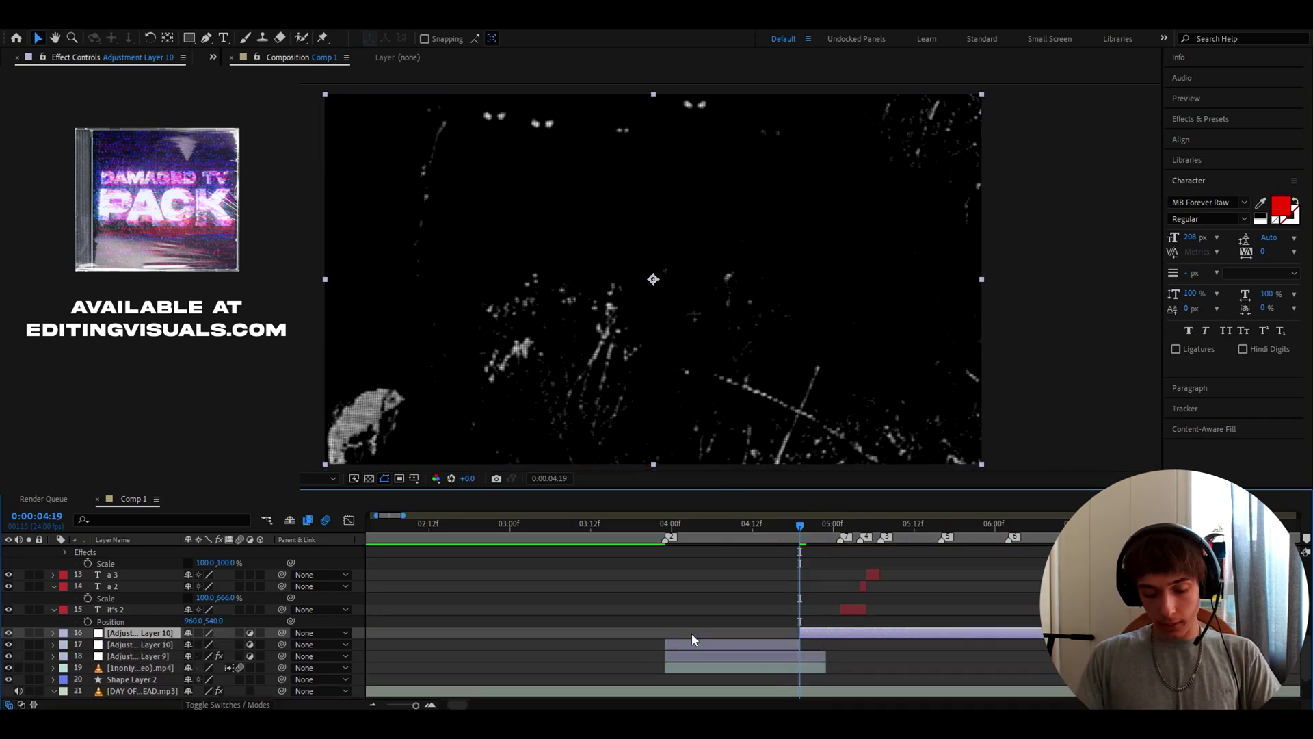
{"action": "key", "text": "Delete"}
{"action": "left_click", "coordinate": [719, 634]}
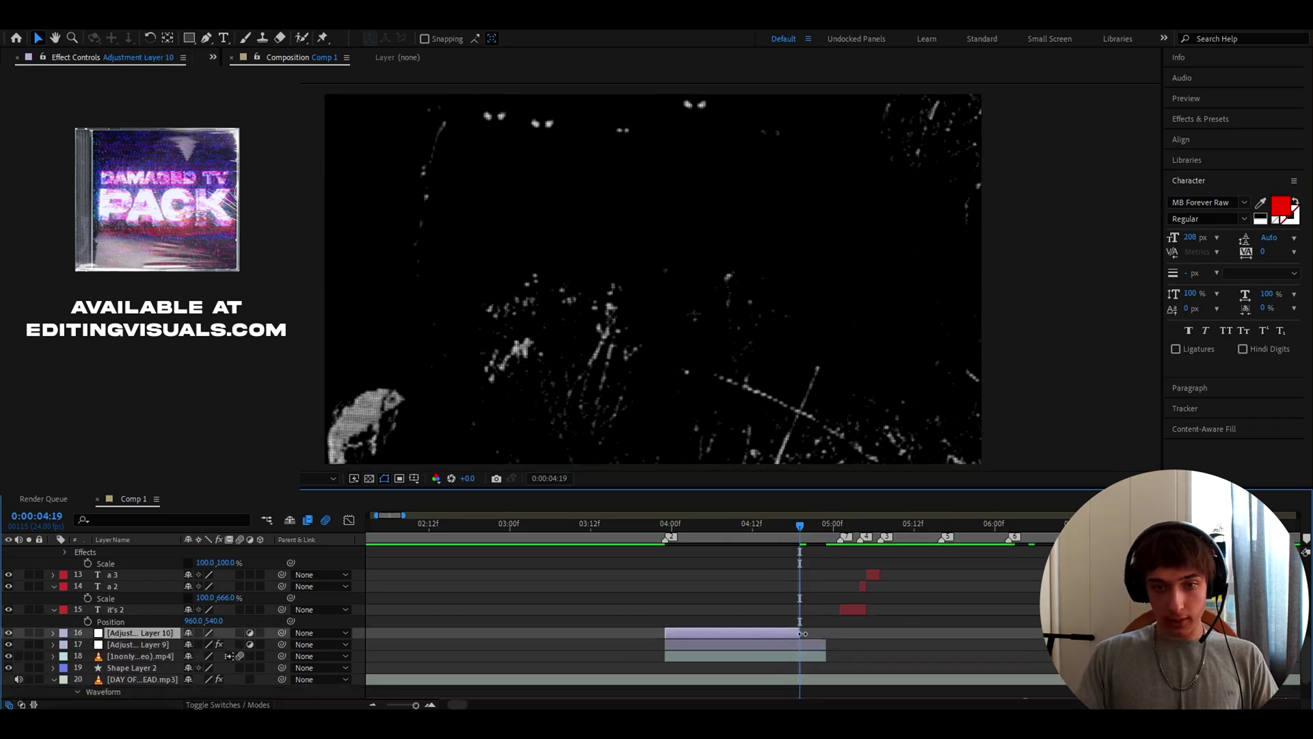
Step: Apply Deep Glow to the upper adjustment layer over the forest clip and set its exposure to 0.19
{"action": "key", "text": "ctrl+space"}
{"action": "type", "text": "deep glow"}
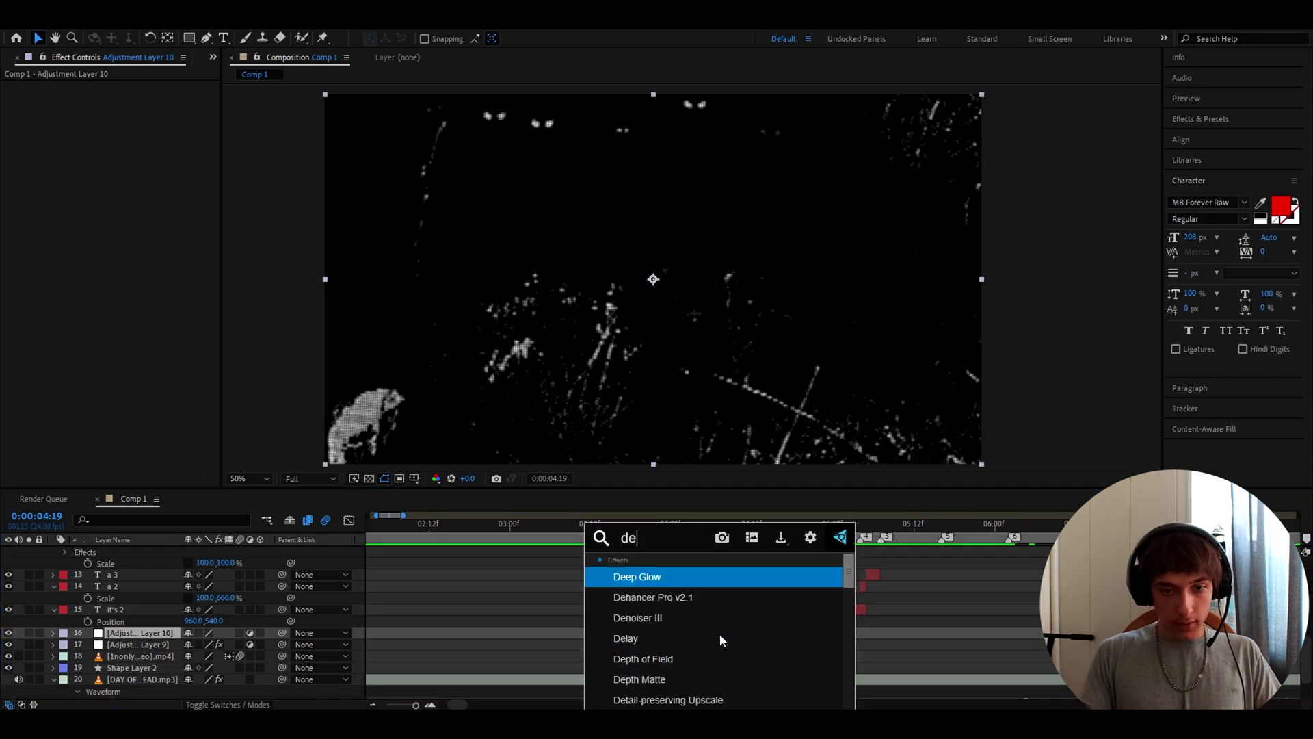
{"action": "left_click", "coordinate": [662, 580]}
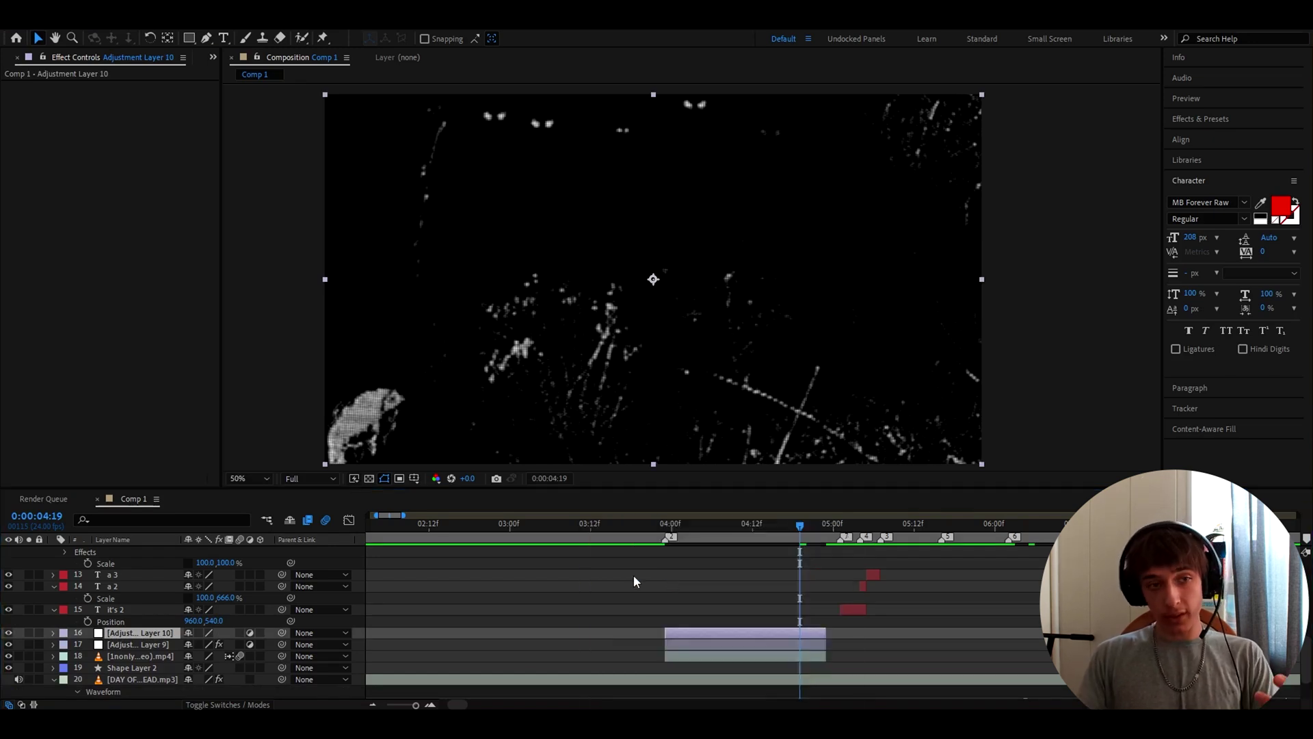
{"action": "left_click", "coordinate": [130, 109]}
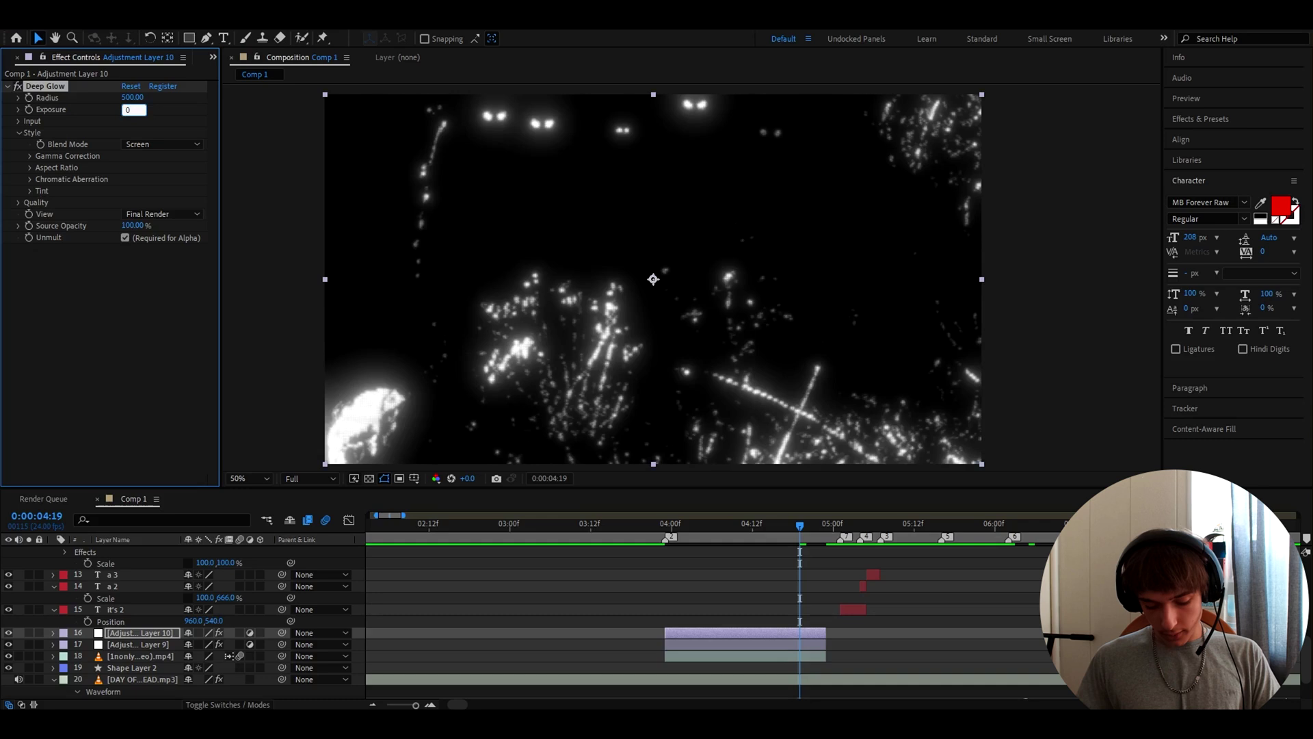
{"action": "type", "text": "0.19"}
{"action": "key", "text": "Return"}
Step: Apply S_Flicker above Deep Glow, set its amplitude to 0.44, and scrub through the forest clip to check it
{"action": "left_click", "coordinate": [1206, 119]}
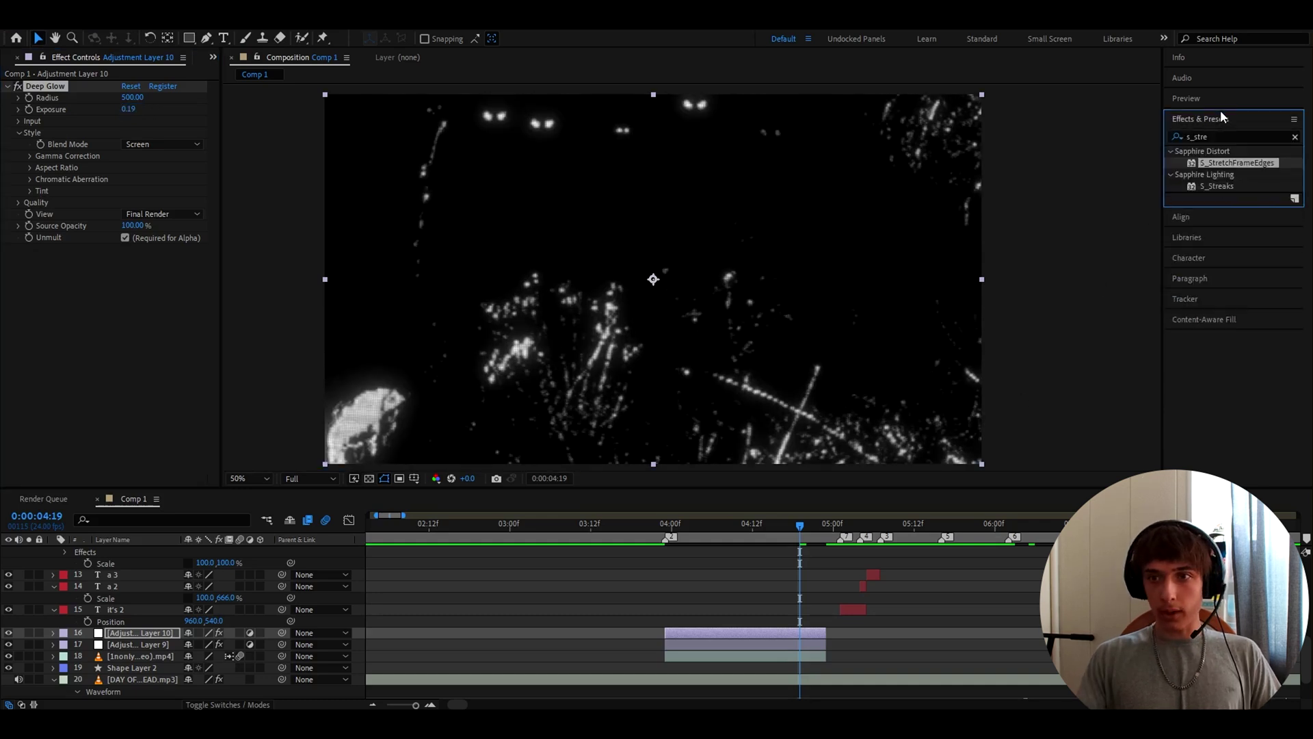
{"action": "left_click", "coordinate": [1224, 137]}
{"action": "type", "text": "s_flicker"}
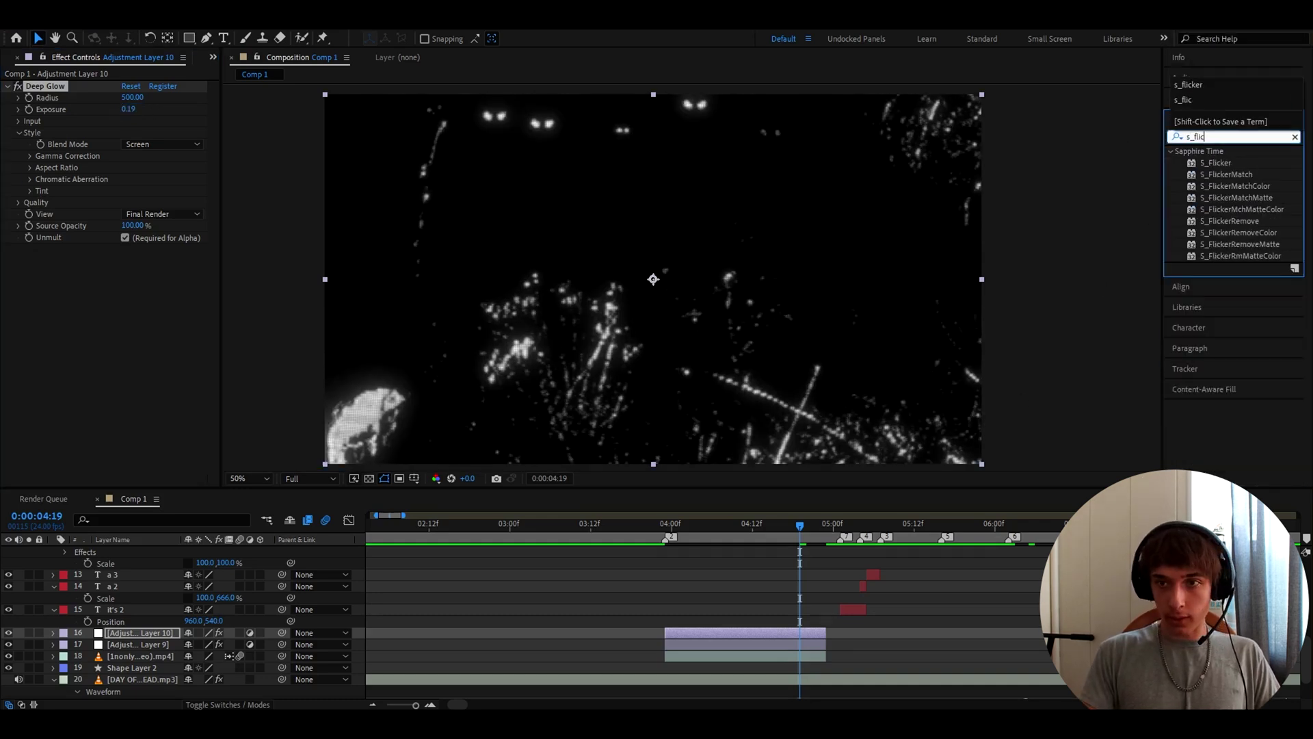
{"action": "left_click_drag", "start_coordinate": [1216, 163], "coordinate": [54, 89]}
{"action": "left_click", "coordinate": [131, 121]}
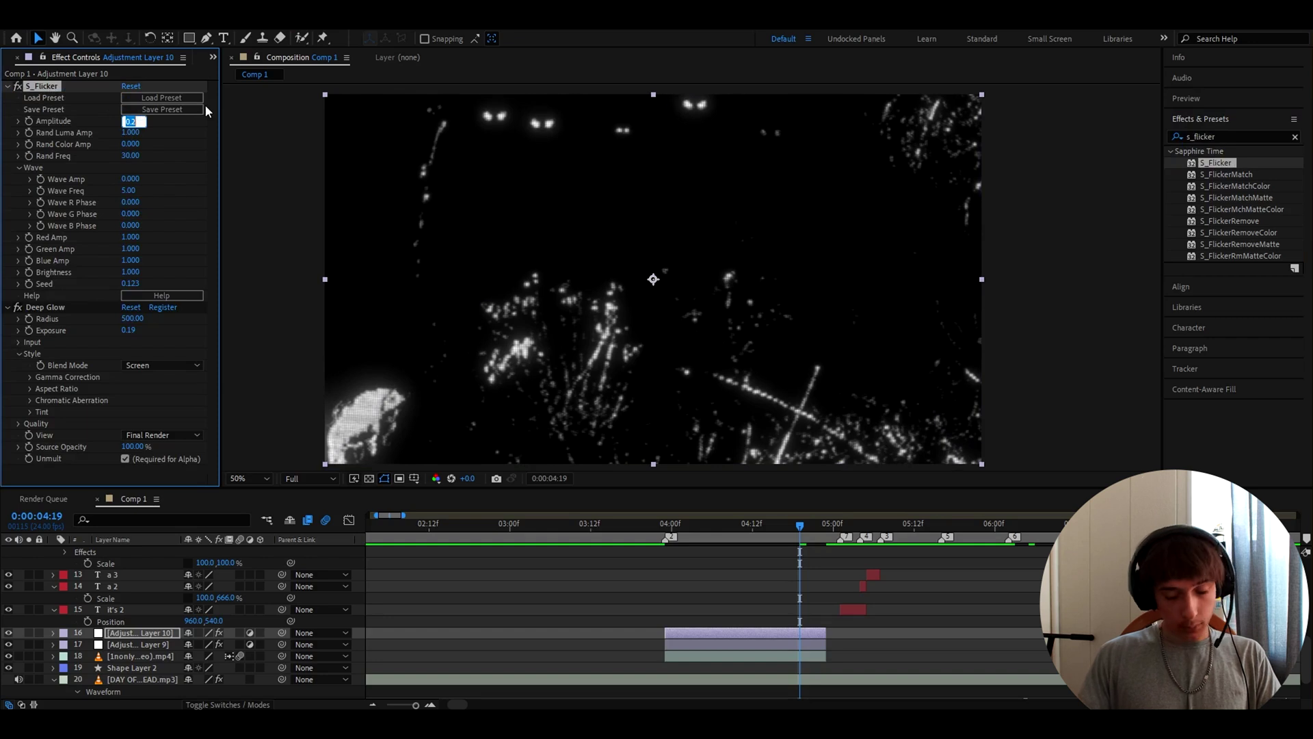
{"action": "type", "text": "0.4"}
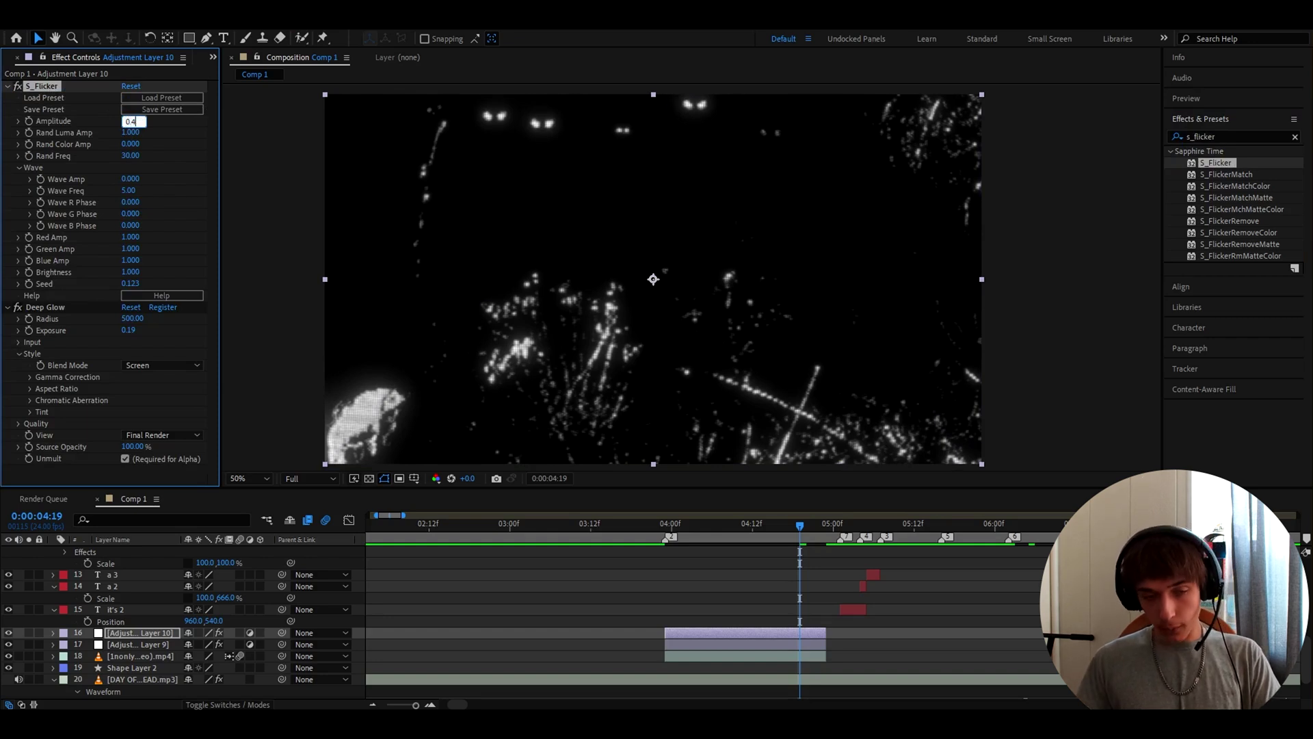
{"action": "type", "text": "4"}
{"action": "key", "text": "Return"}
{"action": "left_click", "coordinate": [718, 530]}
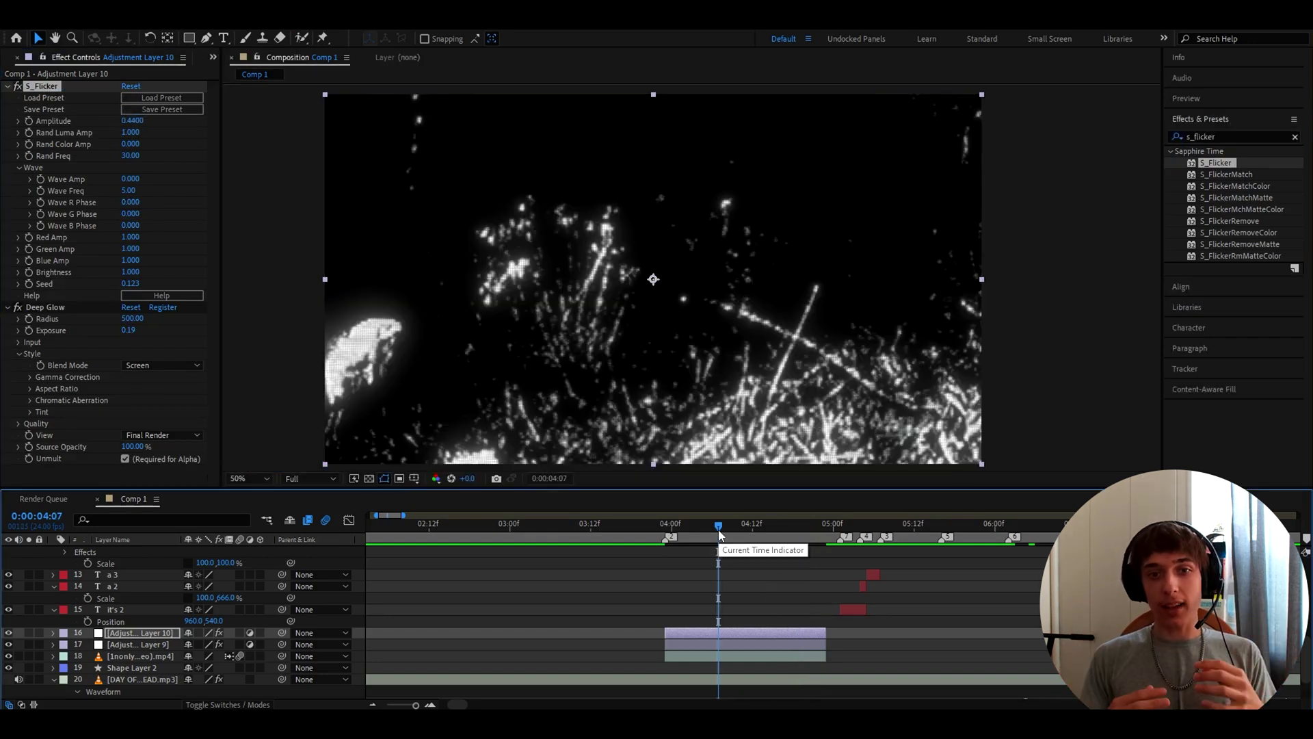
{"action": "left_click_drag", "start_coordinate": [718, 529], "coordinate": [789, 534]}
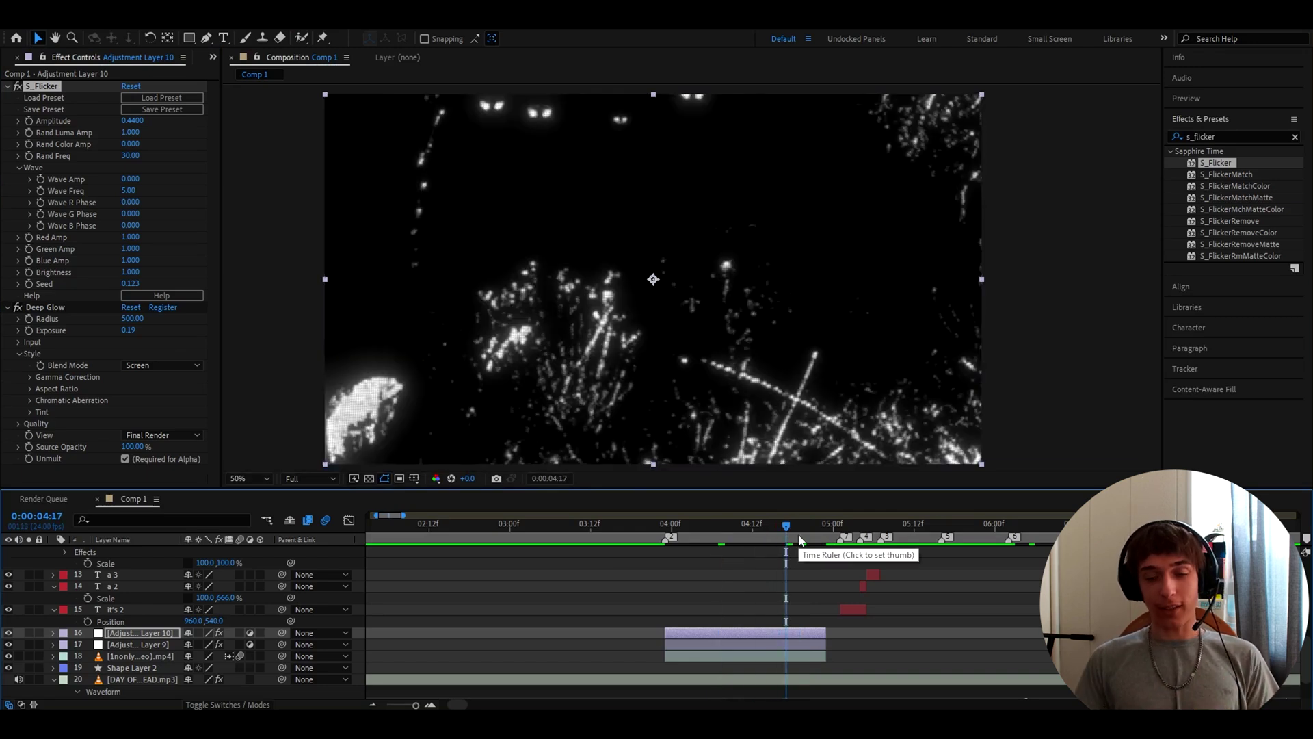
Step: Add an adjustment layer directly above the blue clip behind "of the" and trim its start to the clip's start
{"action": "left_click_drag", "start_coordinate": [808, 522], "coordinate": [948, 548]}
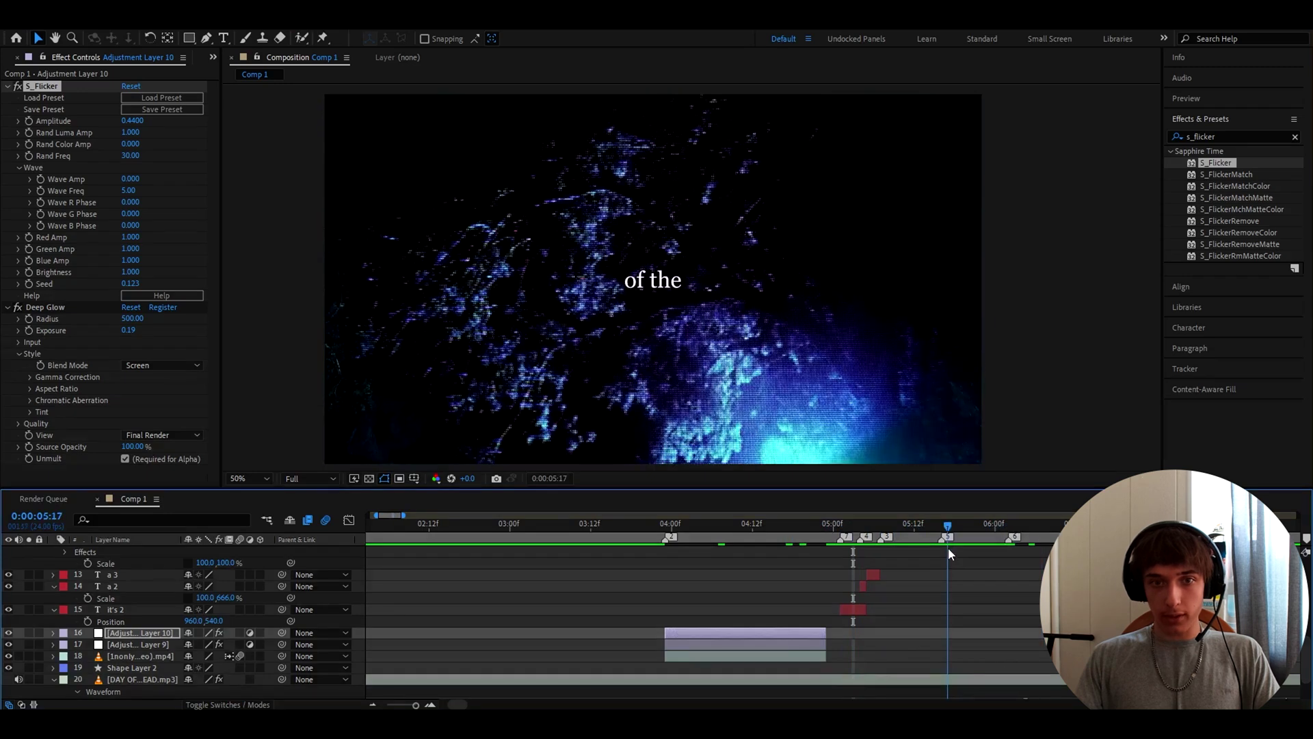
{"action": "scroll", "coordinate": [961, 615], "scroll_direction": "up", "scroll_amount": 6}
{"action": "left_click", "coordinate": [964, 635]}
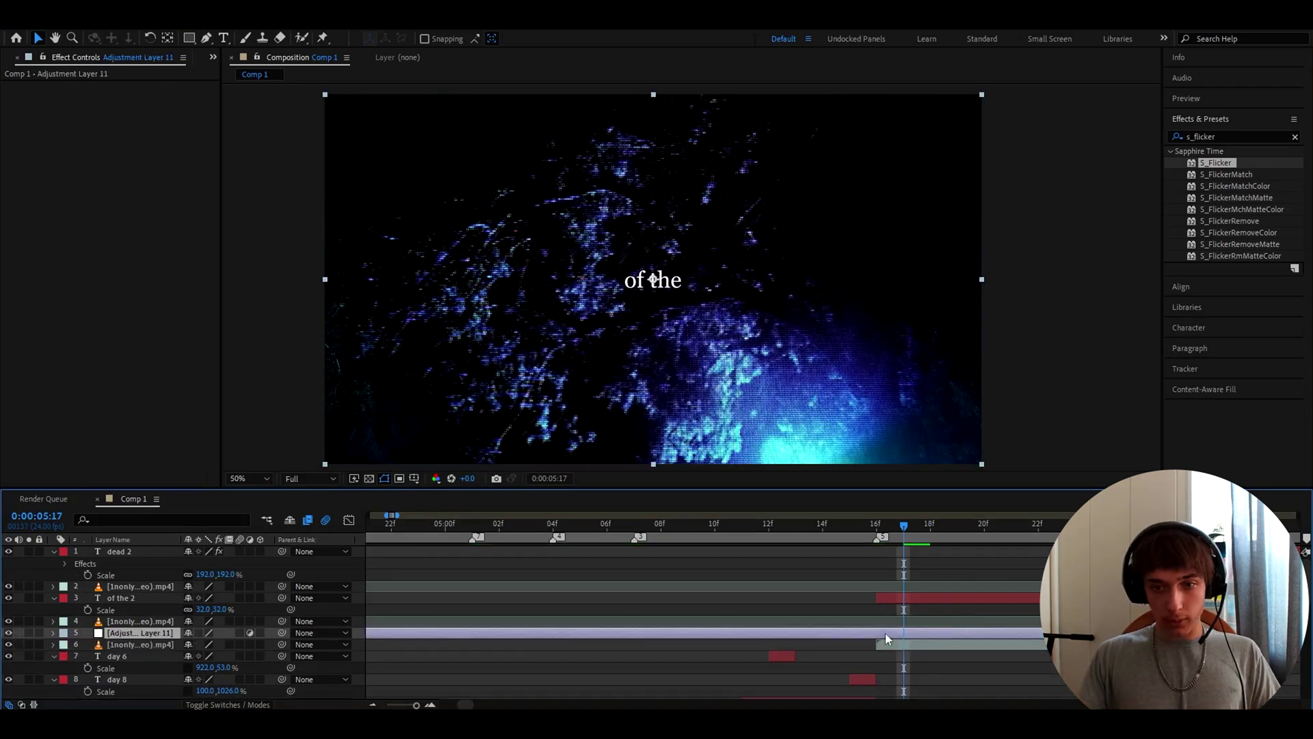
{"action": "key", "text": "ctrl+v"}
{"action": "left_click_drag", "start_coordinate": [930, 639], "coordinate": [902, 635]}
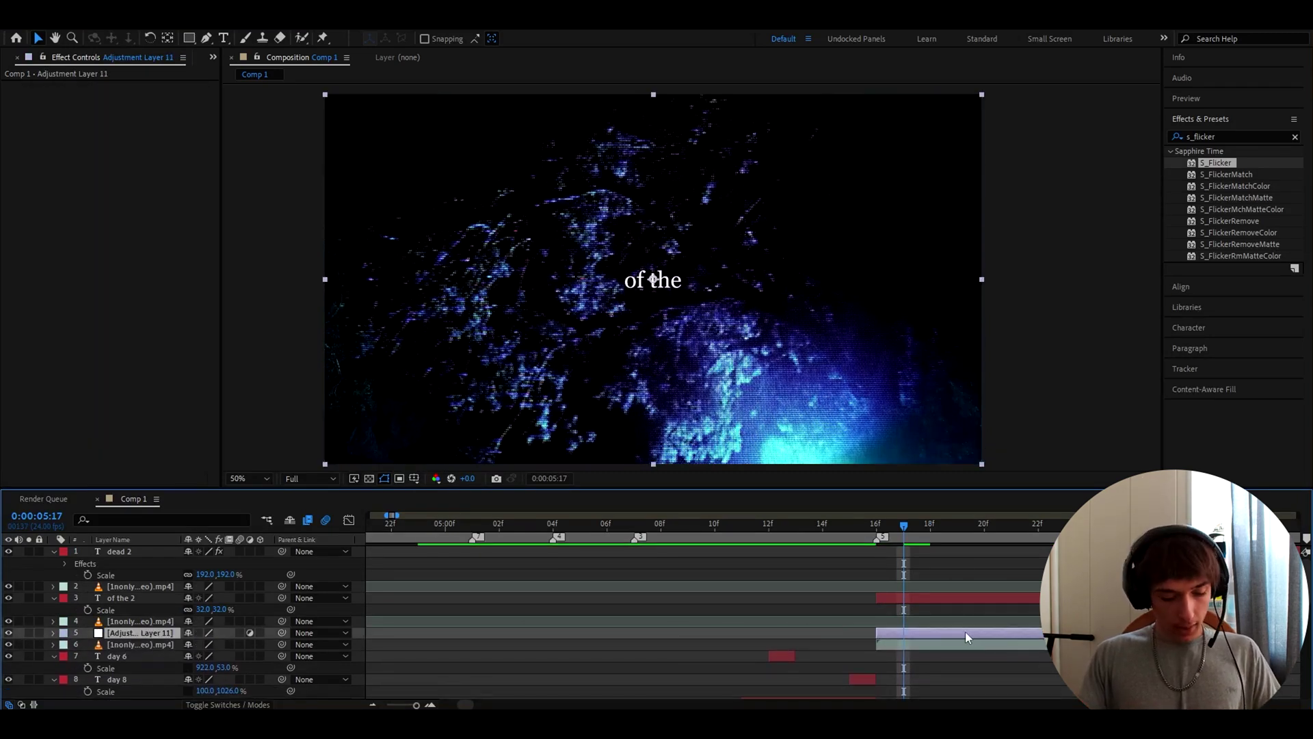
Step: Apply the Mode Darken preset to the adjustment layer over the "of the" background clip and preview the result
{"action": "key", "text": "ctrl+space"}
{"action": "type", "text": "mode darke"}
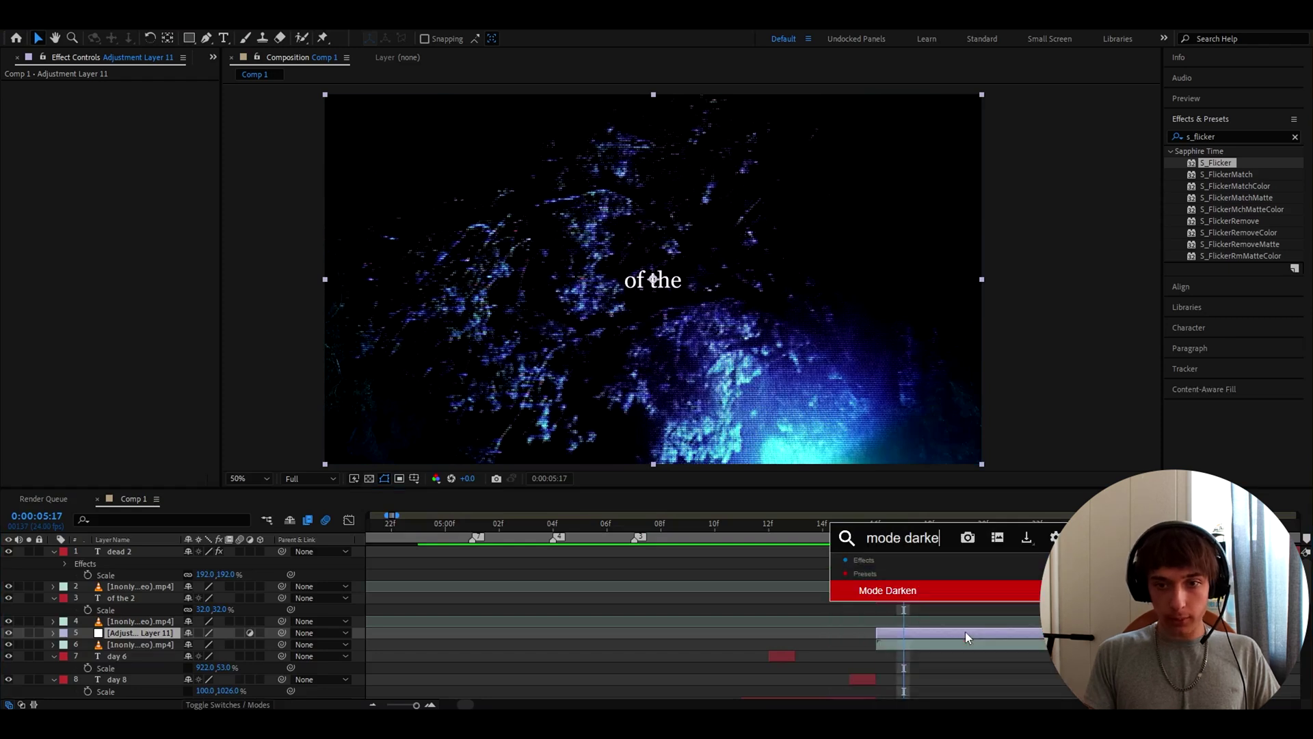
{"action": "key", "text": "Return"}
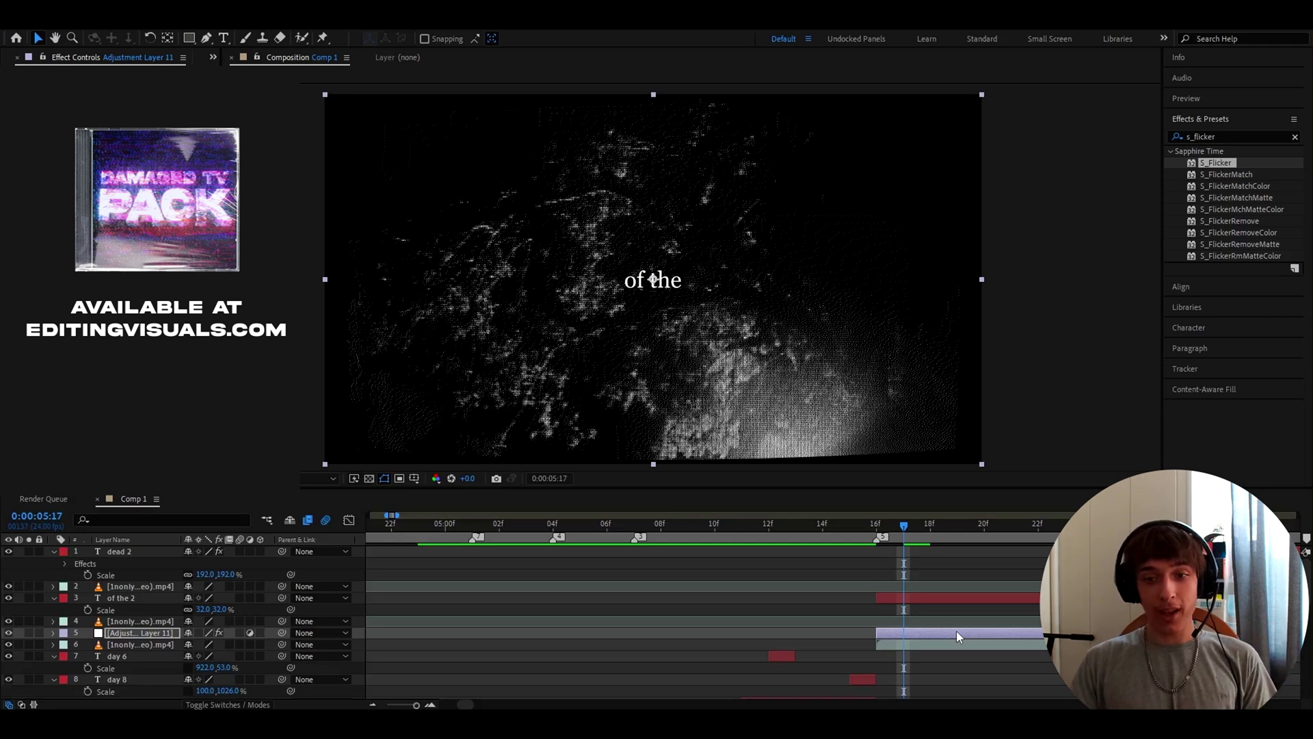
{"action": "key", "text": "space"}
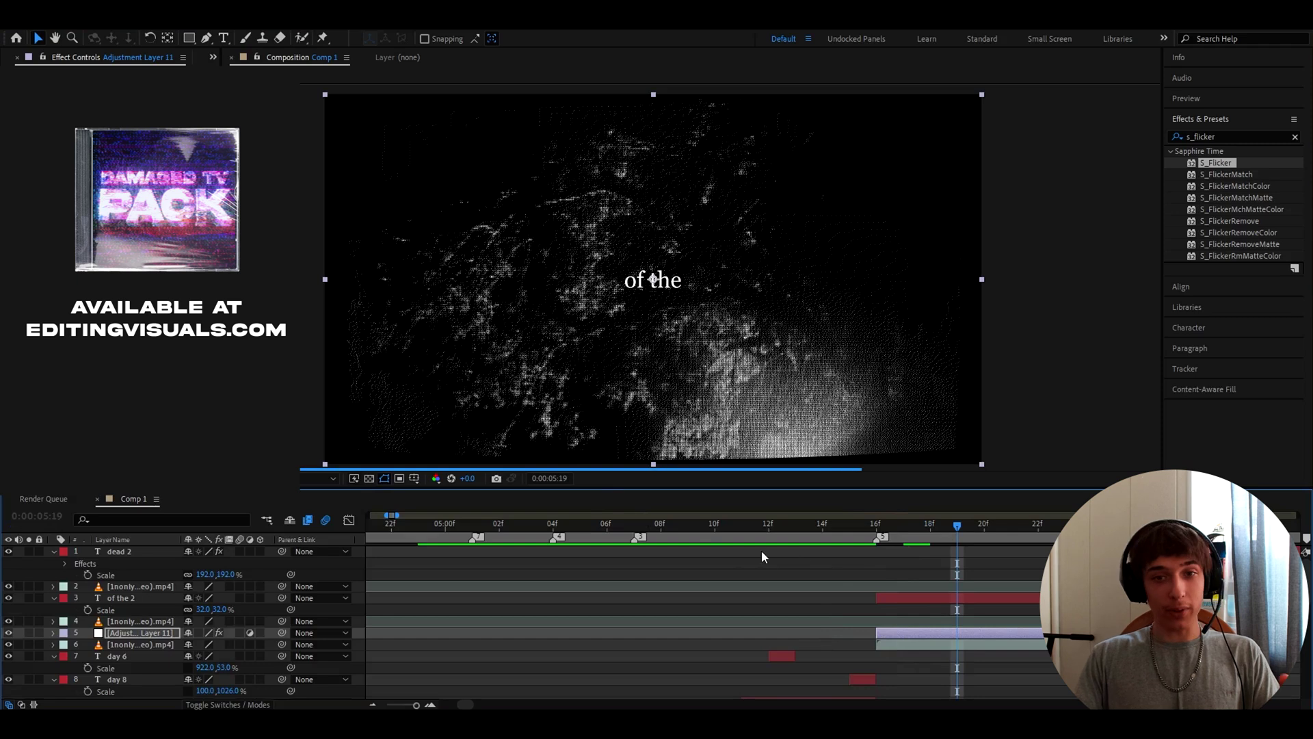
Step: Set the blending mode of the adjustment layer over the "of the" background clip to Darken
{"action": "right_click", "coordinate": [952, 634]}
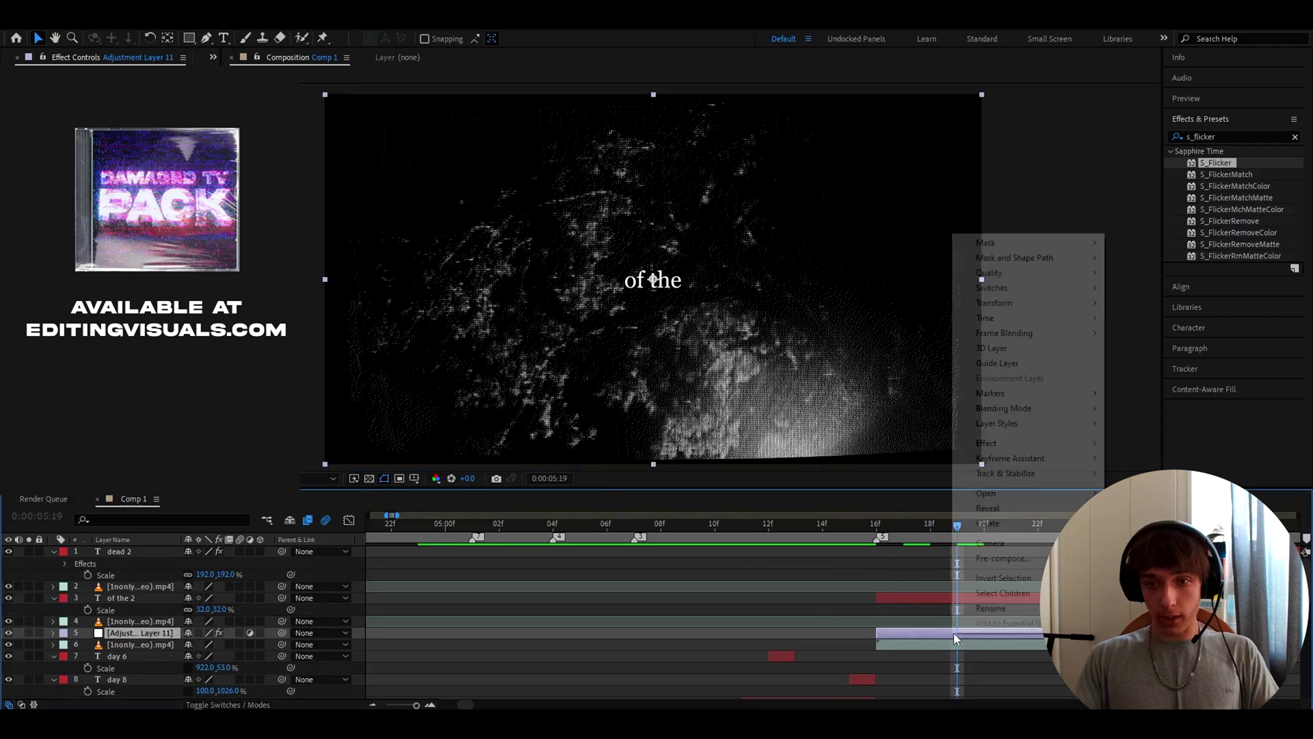
{"action": "mouse_move", "coordinate": [1003, 409]}
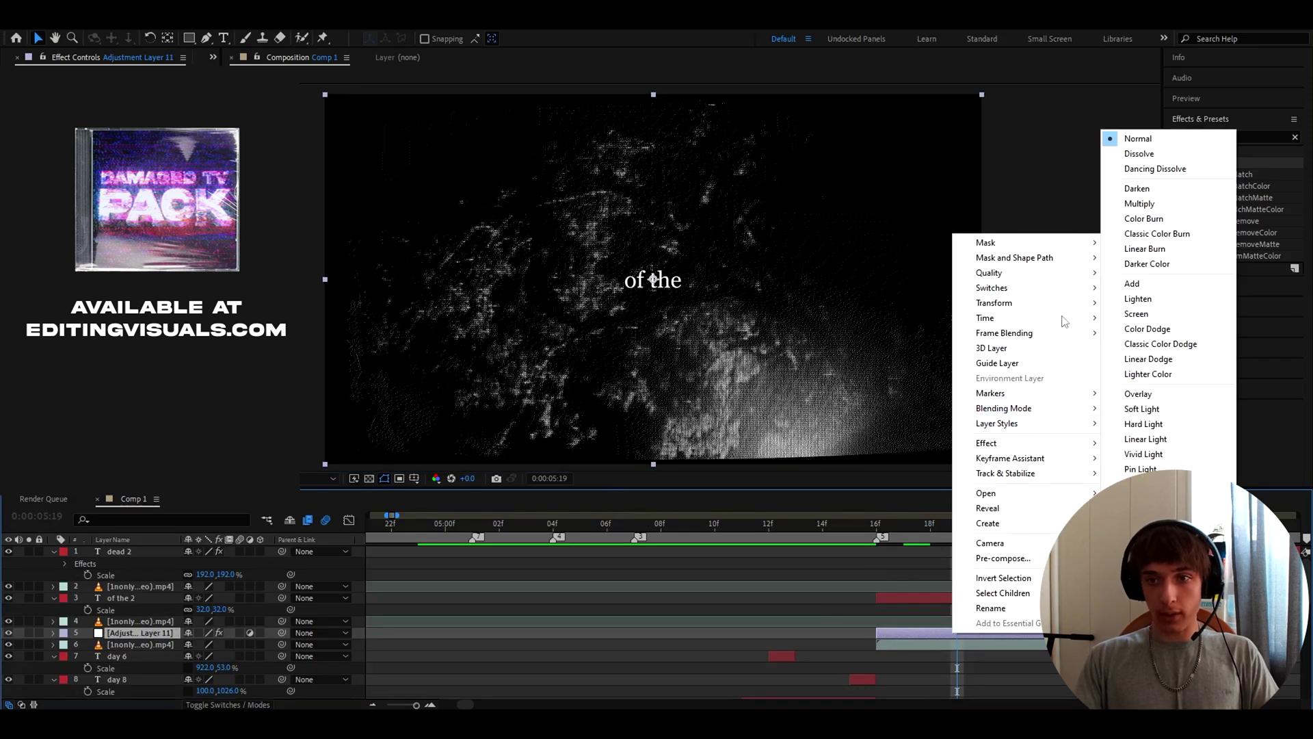
{"action": "left_click", "coordinate": [1137, 188]}
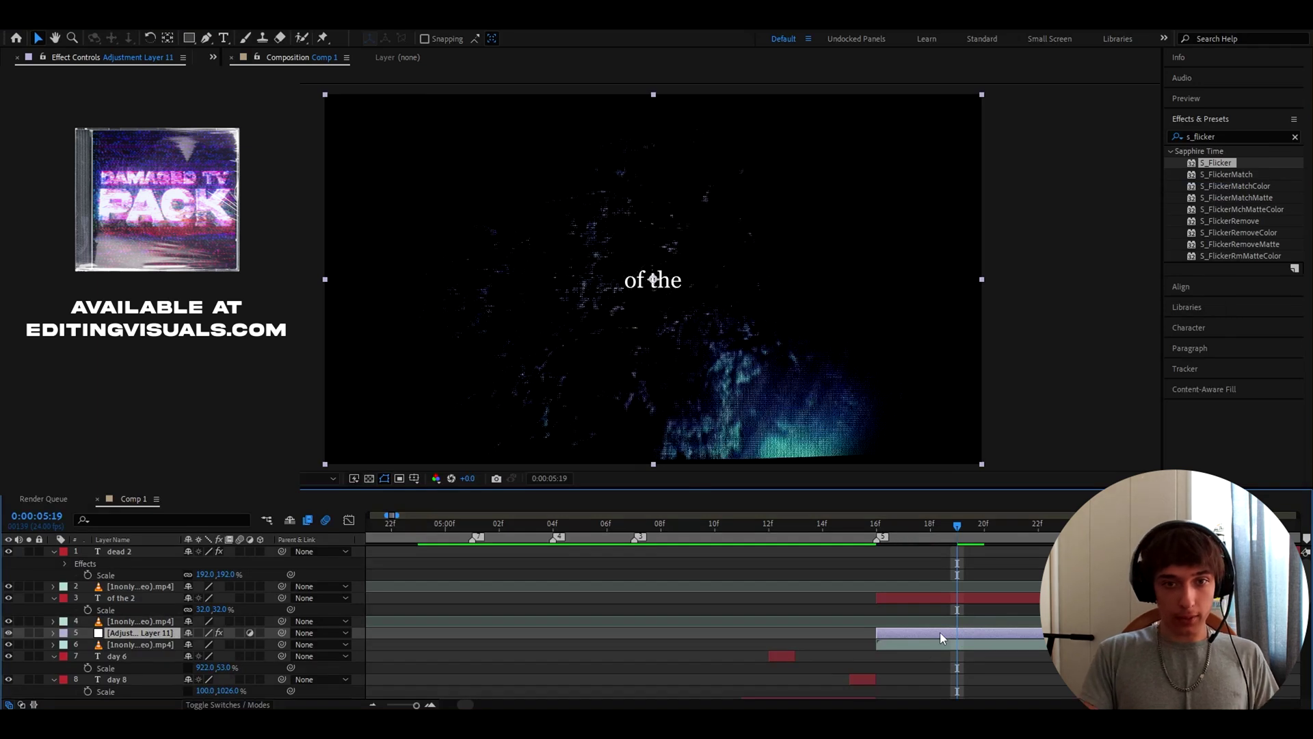
Step: Add another adjustment layer above the darkened one and trim it to the span of the "of the" background clip
{"action": "key", "text": "ctrl+alt+y"}
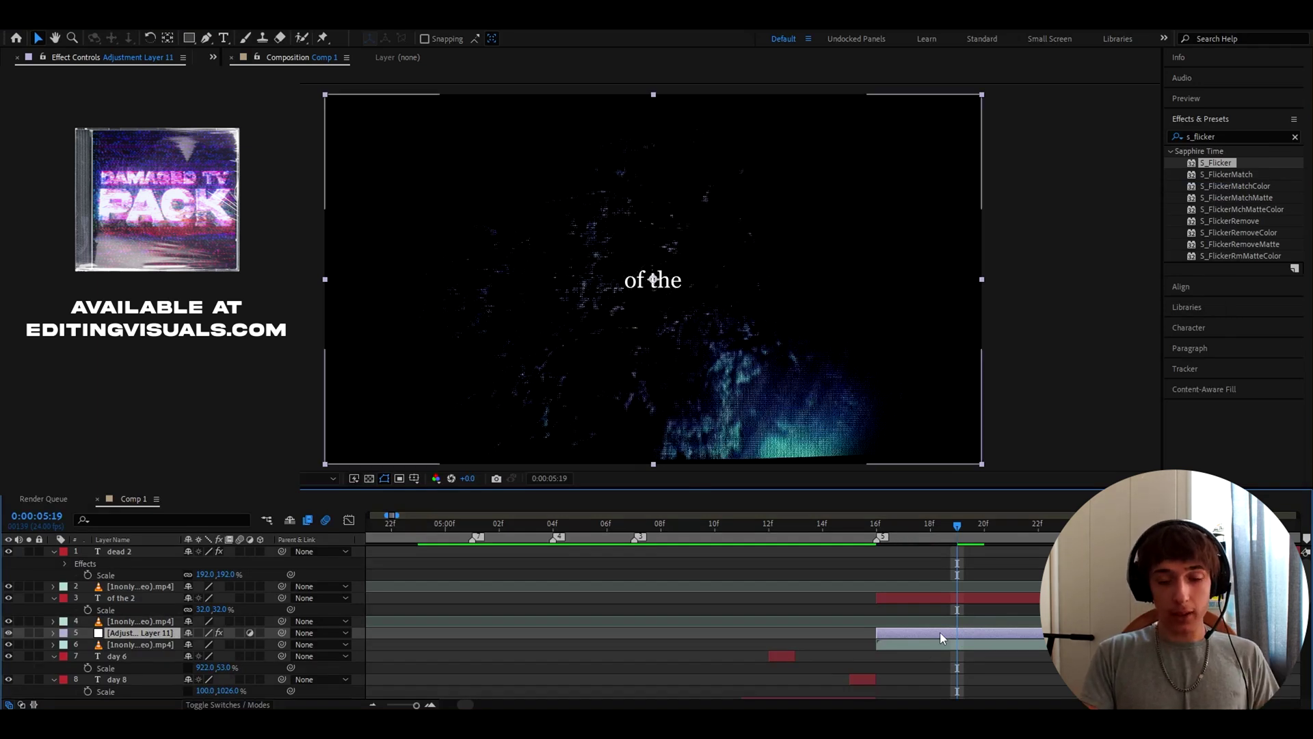
{"action": "key", "text": "ctrl+shift+d"}
{"action": "left_click", "coordinate": [922, 643]}
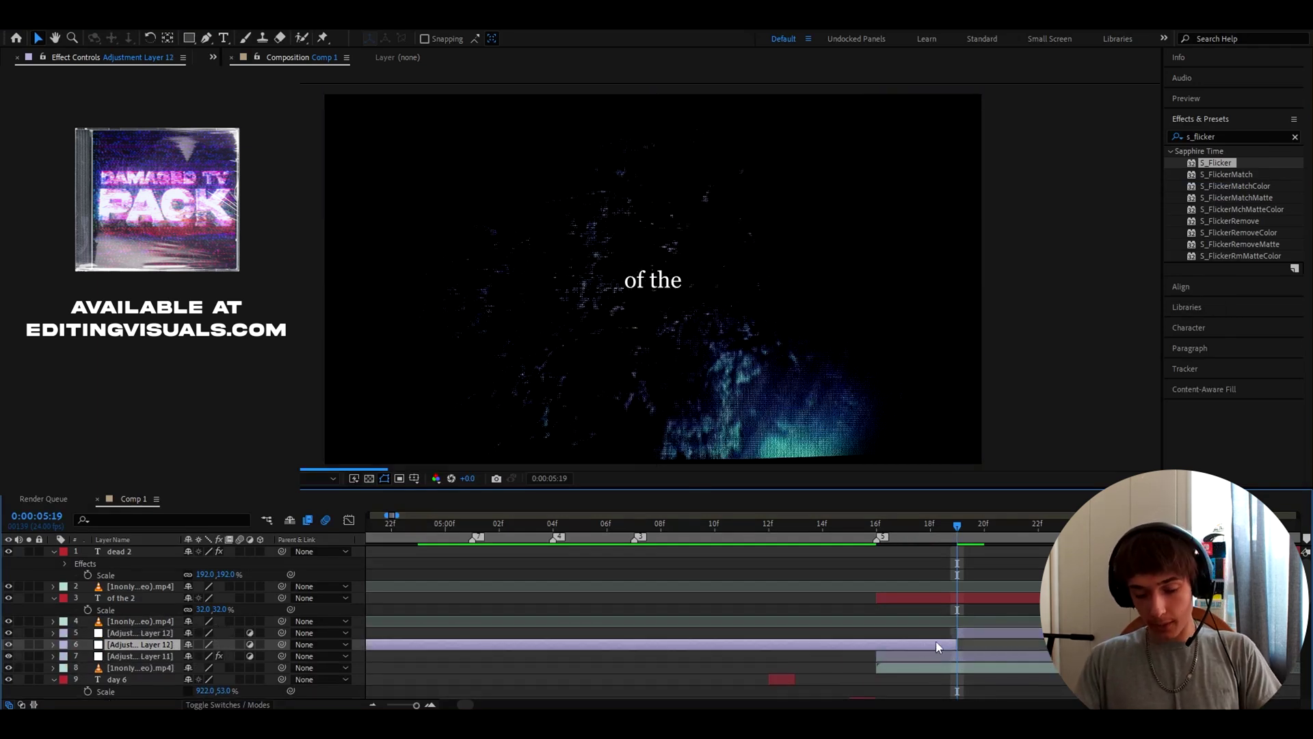
{"action": "key", "text": "Delete"}
{"action": "left_click", "coordinate": [970, 635]}
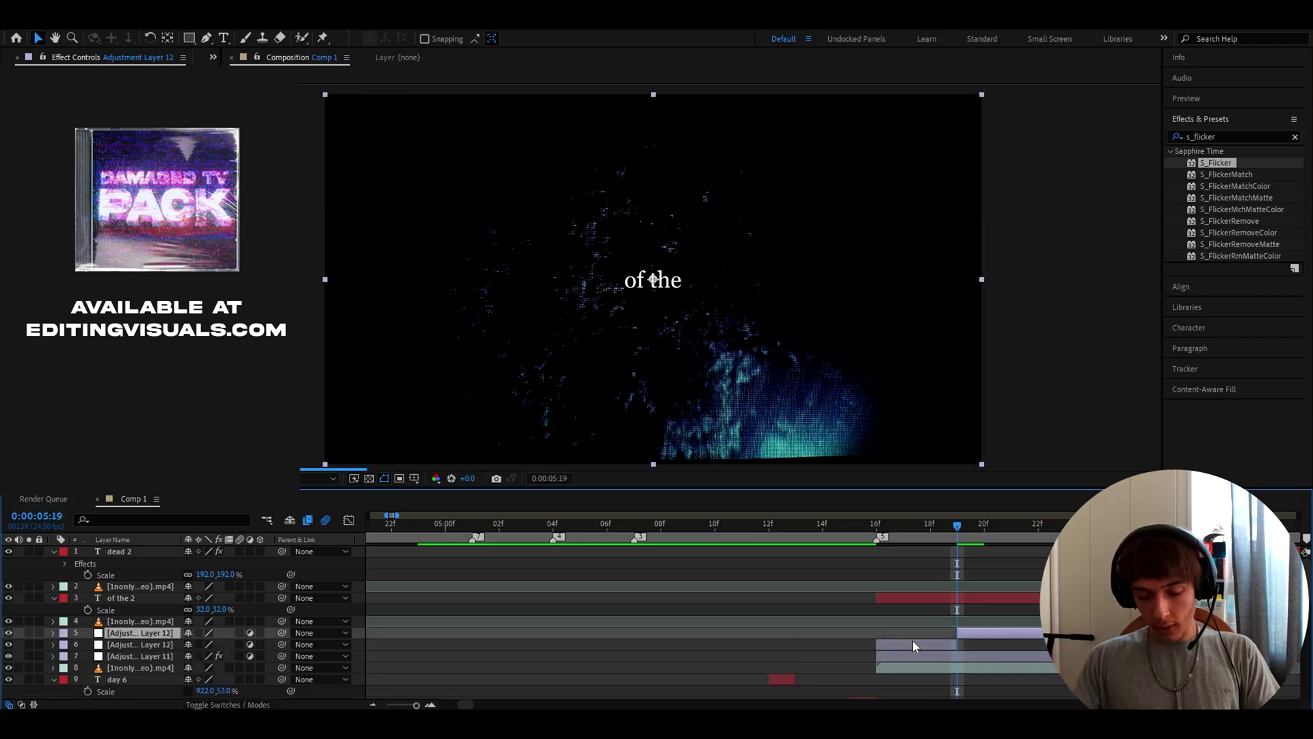
{"action": "key", "text": "Delete"}
{"action": "left_click_drag", "start_coordinate": [955, 634], "coordinate": [1038, 634]}
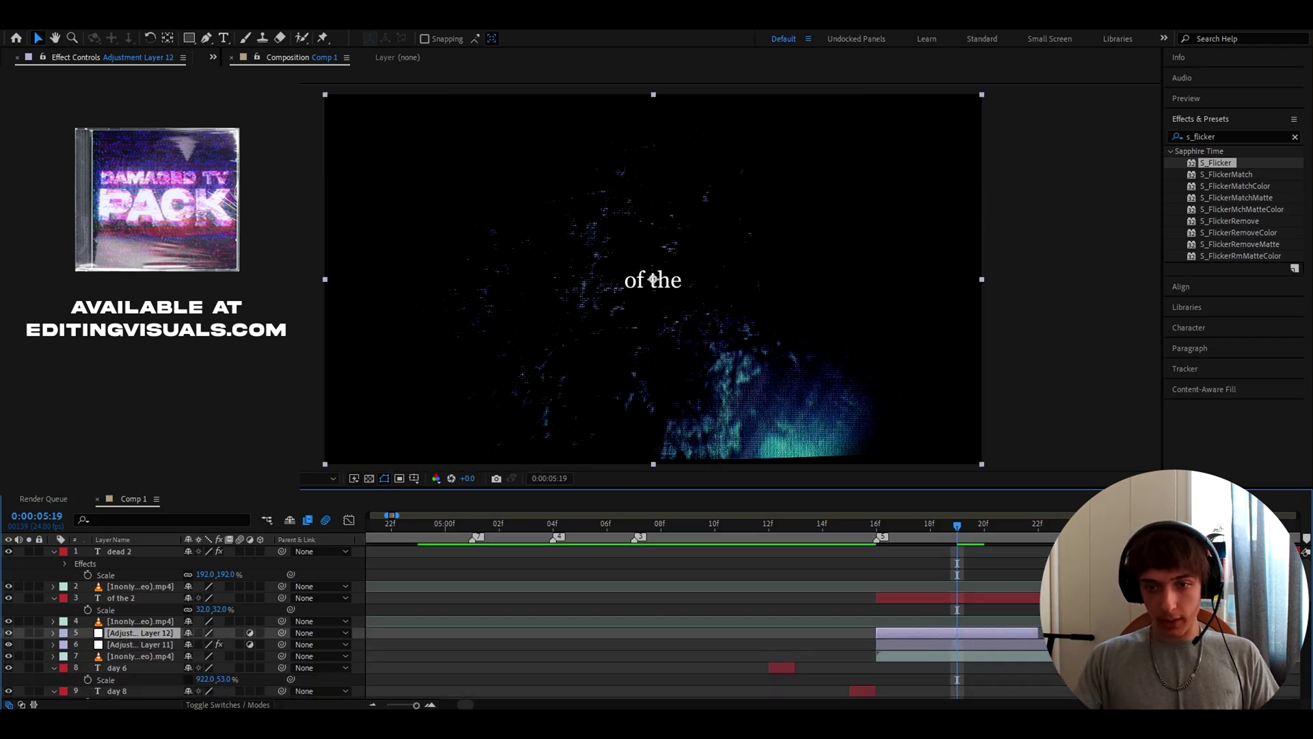
Step: Find the Lens 12 preset and apply it to the new adjustment layer over the "of the" clip
{"action": "key", "text": "ctrl+space"}
{"action": "type", "text": "lens f"}
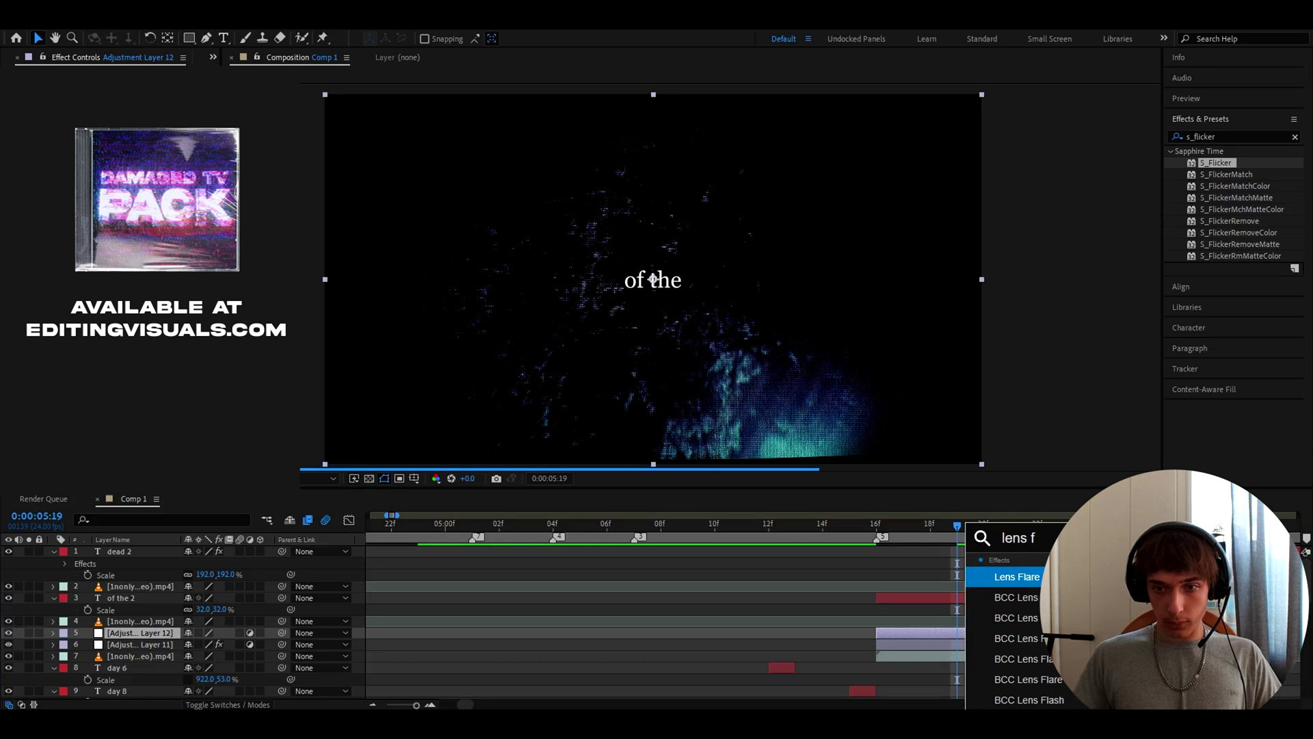
{"action": "key", "text": "BackSpace"}
{"action": "type", "text": "12"}
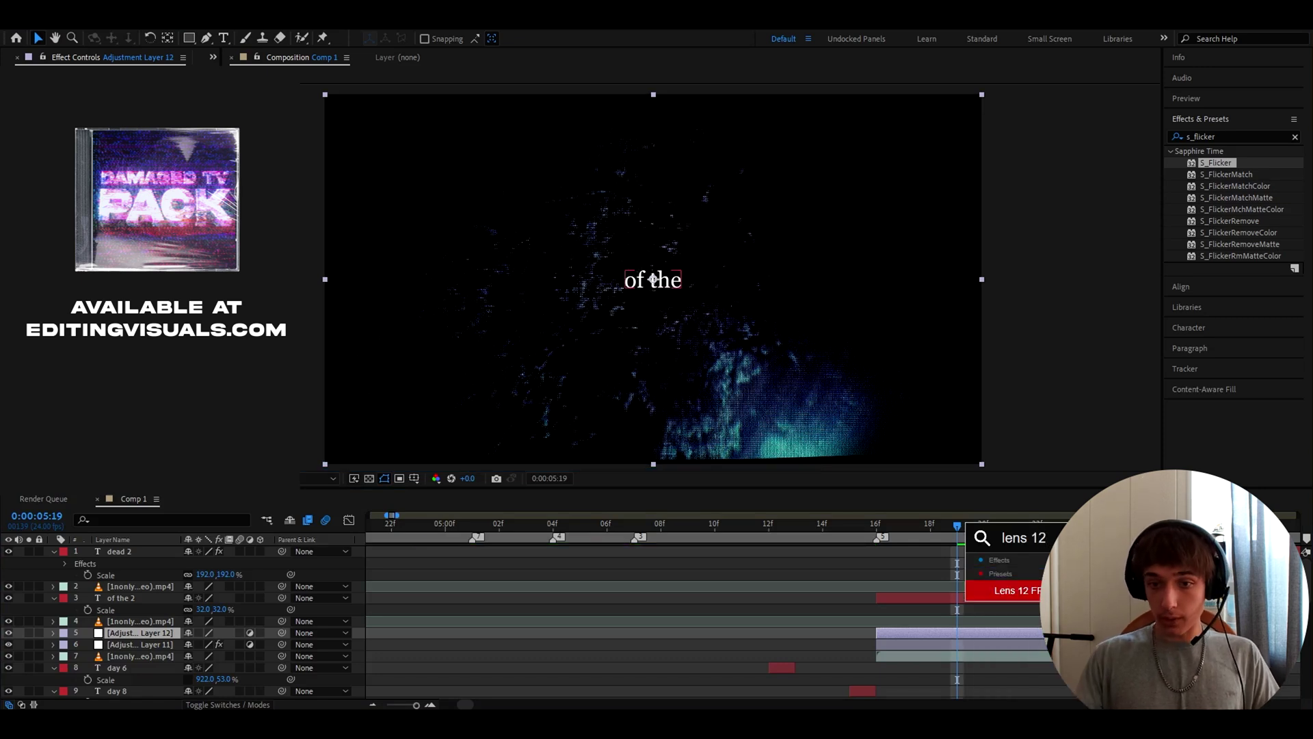
{"action": "key", "text": "Return"}
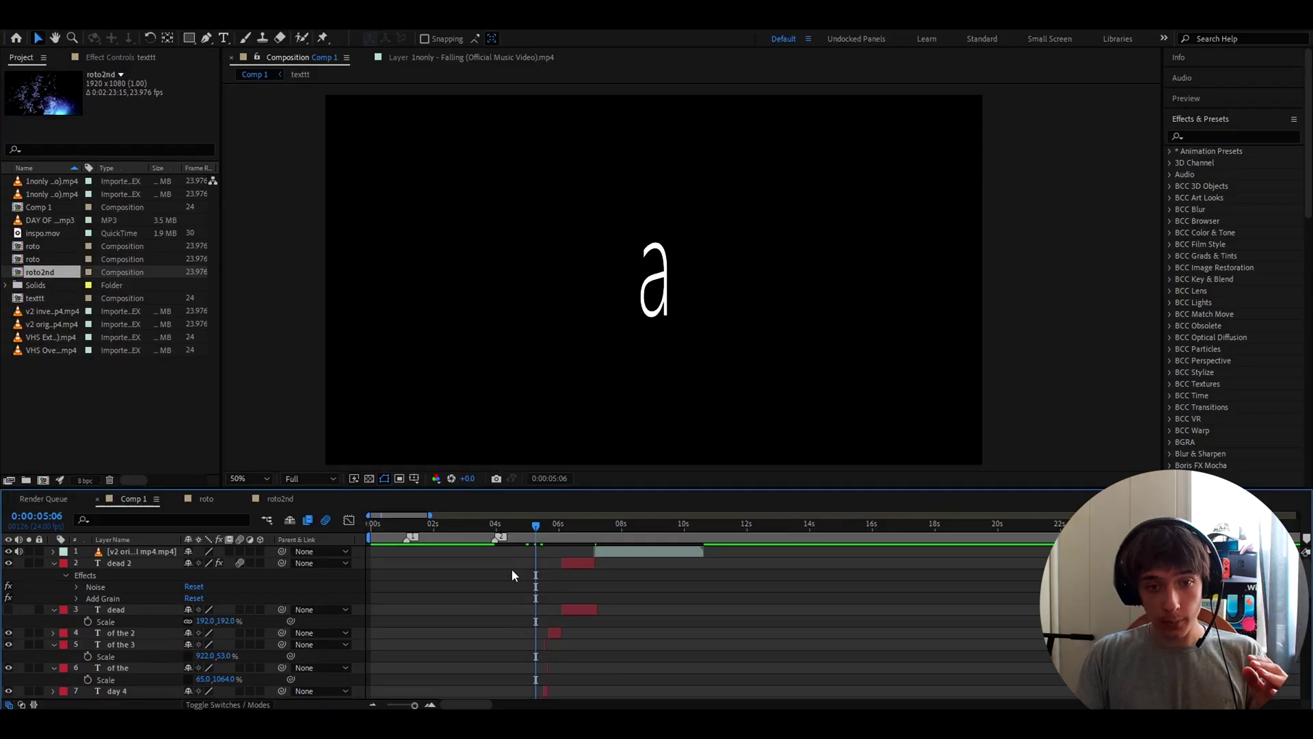
Step: Select the text animation layers from "dead 2" down to "it's" and duplicate them above the originals
{"action": "left_click", "coordinate": [525, 564]}
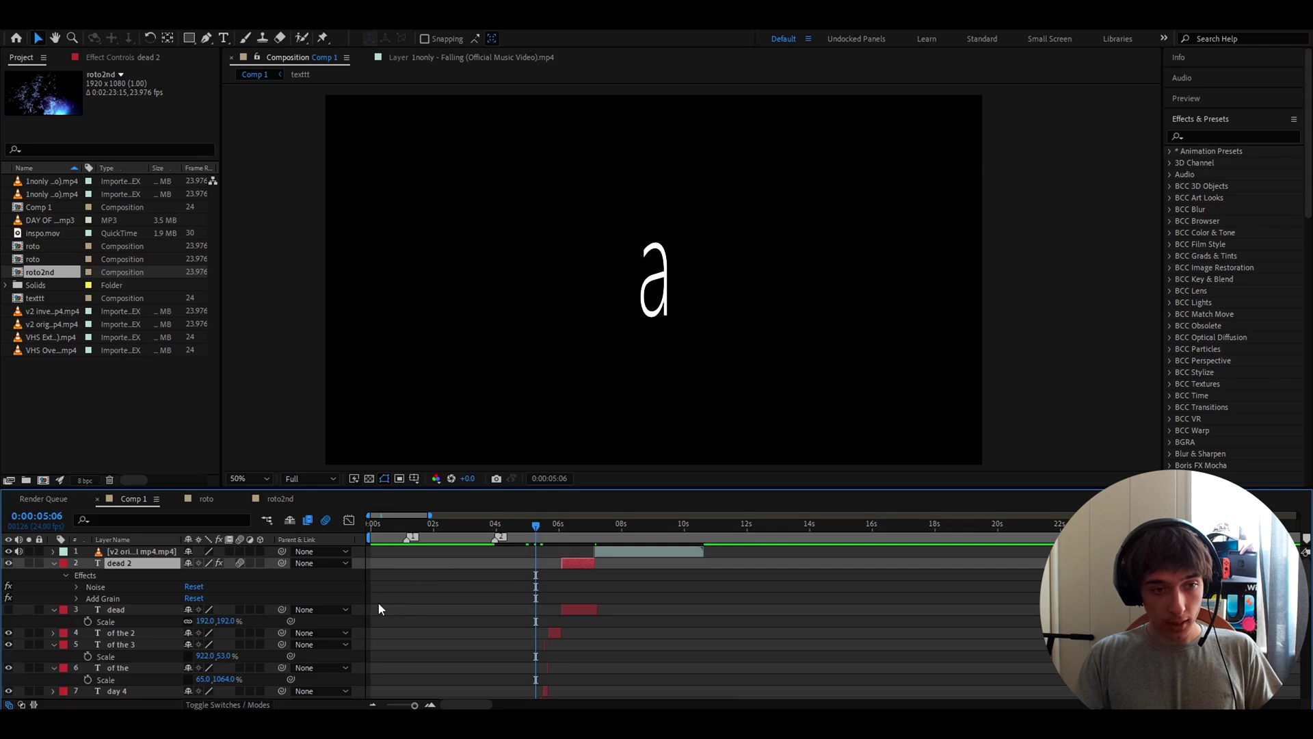
{"action": "scroll", "coordinate": [379, 602], "scroll_direction": "up", "scroll_amount": 2}
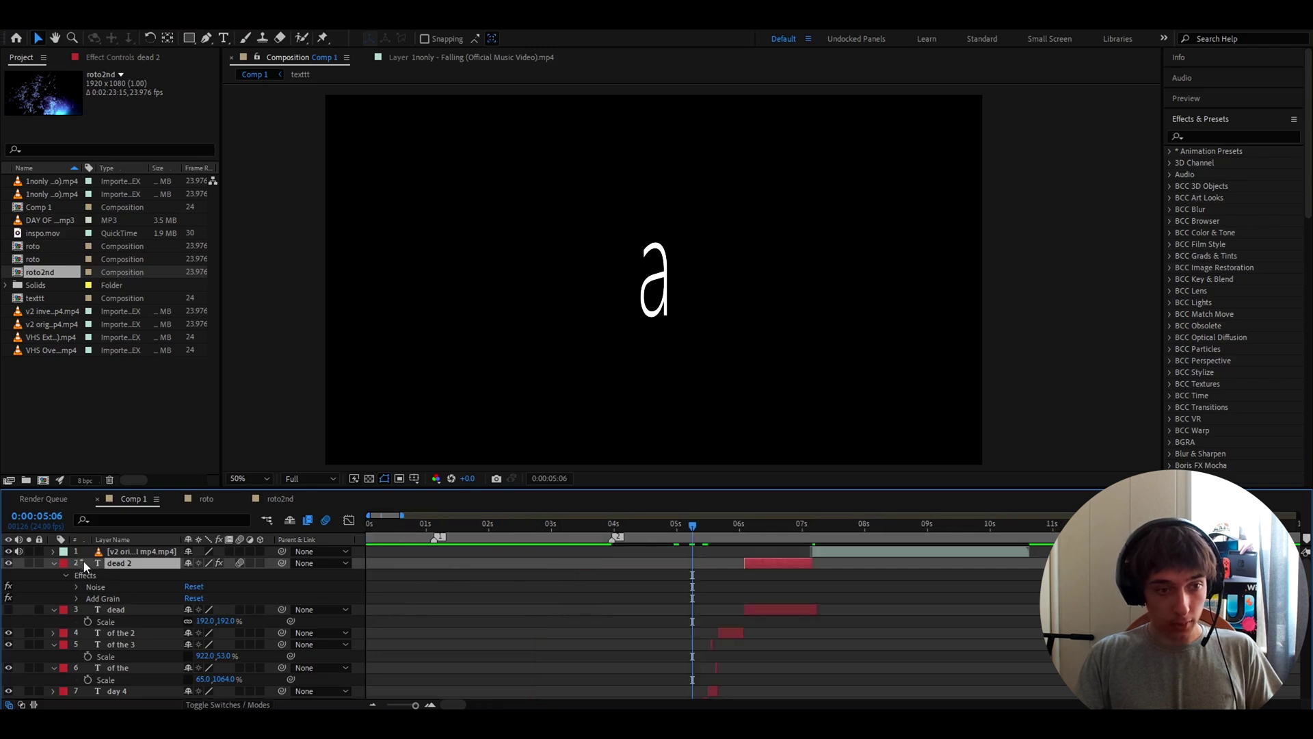
{"action": "mouse_move", "coordinate": [83, 560]}
{"action": "left_mouse_down"}
{"action": "mouse_move", "coordinate": [96, 708]}
{"action": "mouse_move", "coordinate": [95, 636]}
{"action": "left_mouse_up"}
{"action": "scroll", "coordinate": [778, 631], "scroll_direction": "up", "scroll_amount": 5}
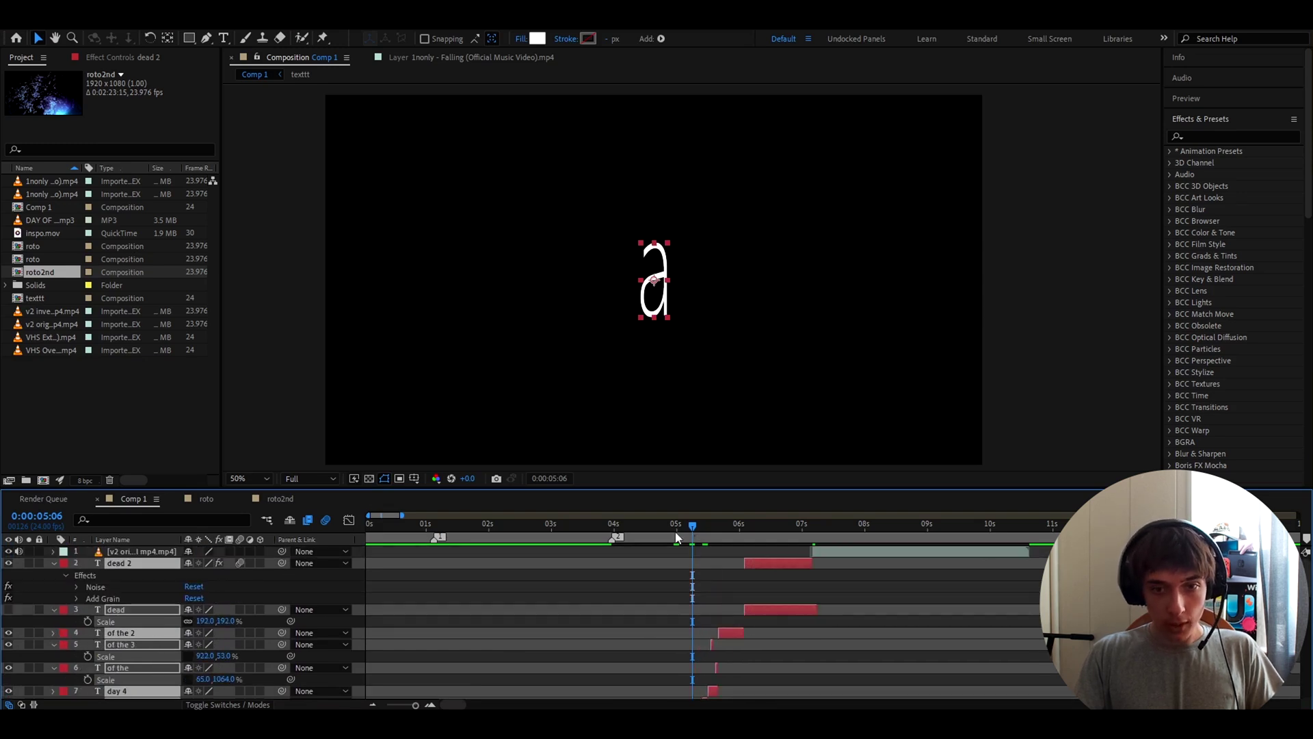
{"action": "left_click", "coordinate": [455, 537]}
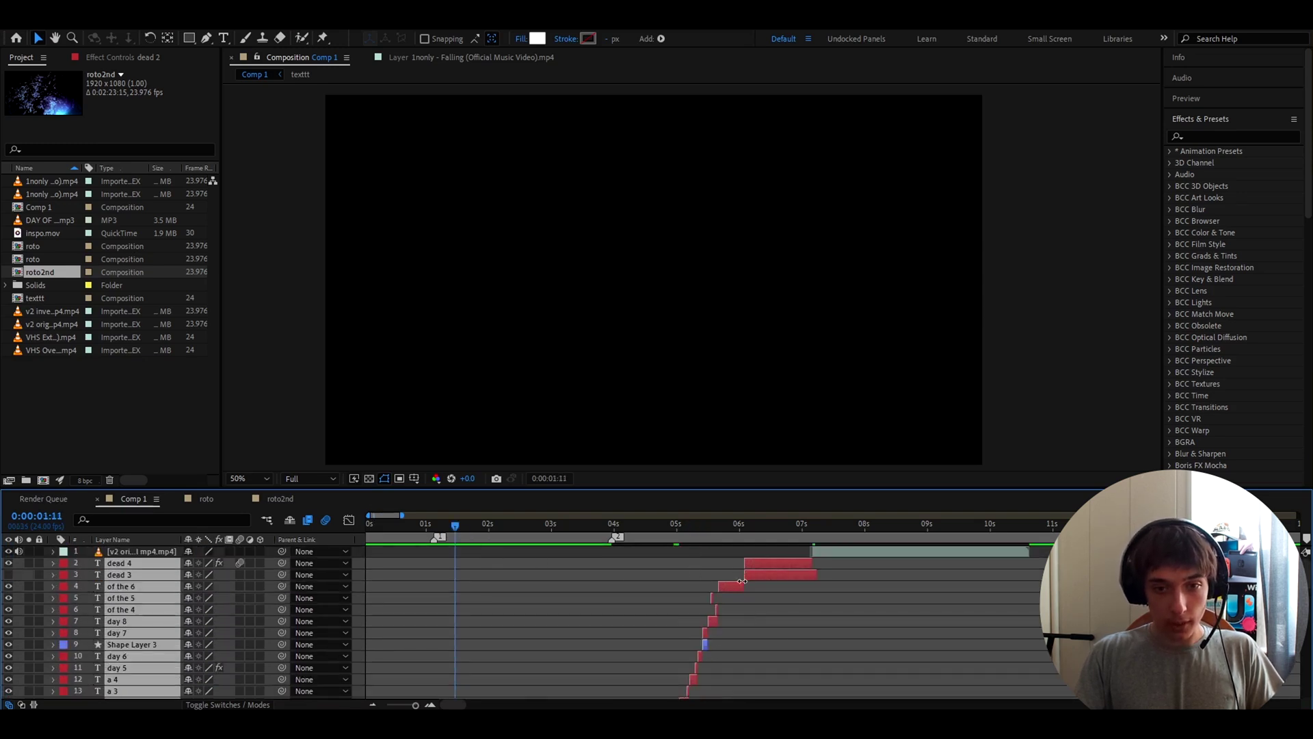
{"action": "left_click", "coordinate": [849, 605]}
Step: Delete the duplicated "dead 4" and "dead 3" text layers
{"action": "scroll", "coordinate": [900, 598], "scroll_direction": "up", "scroll_amount": 2}
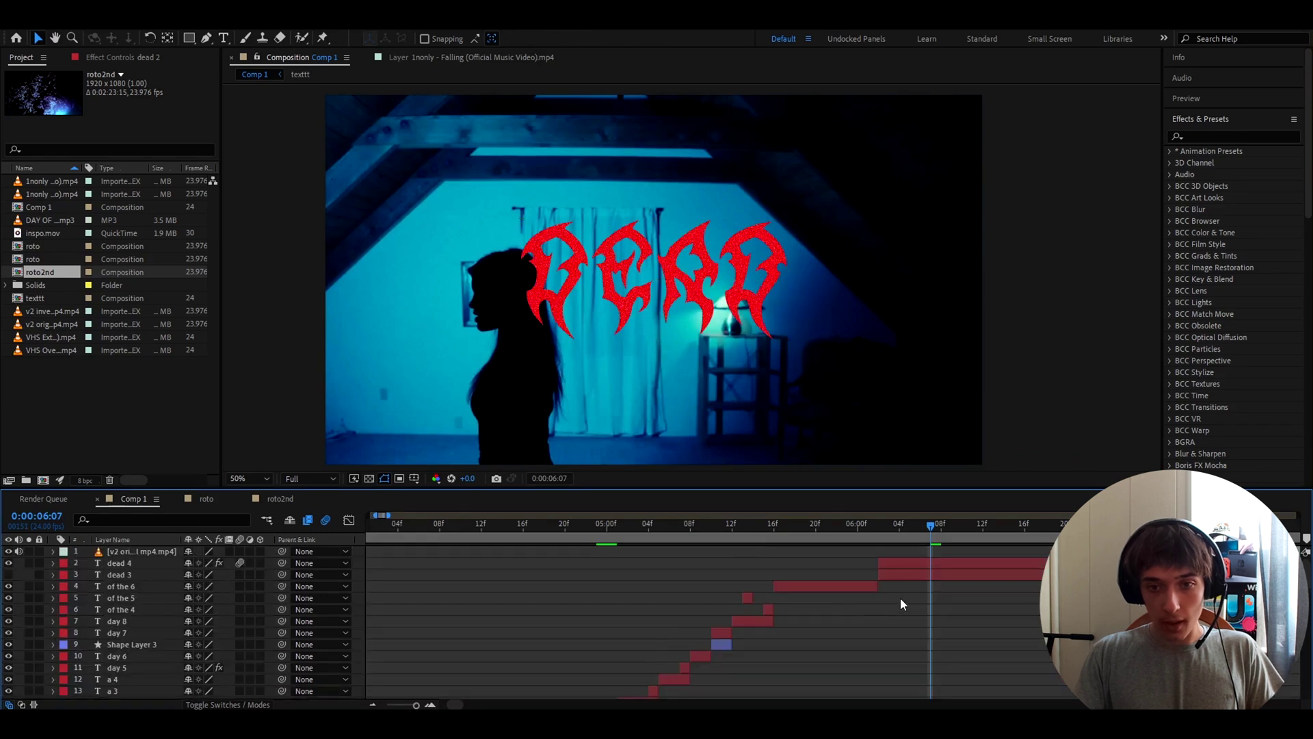
{"action": "left_click_drag", "start_coordinate": [932, 528], "coordinate": [884, 532]}
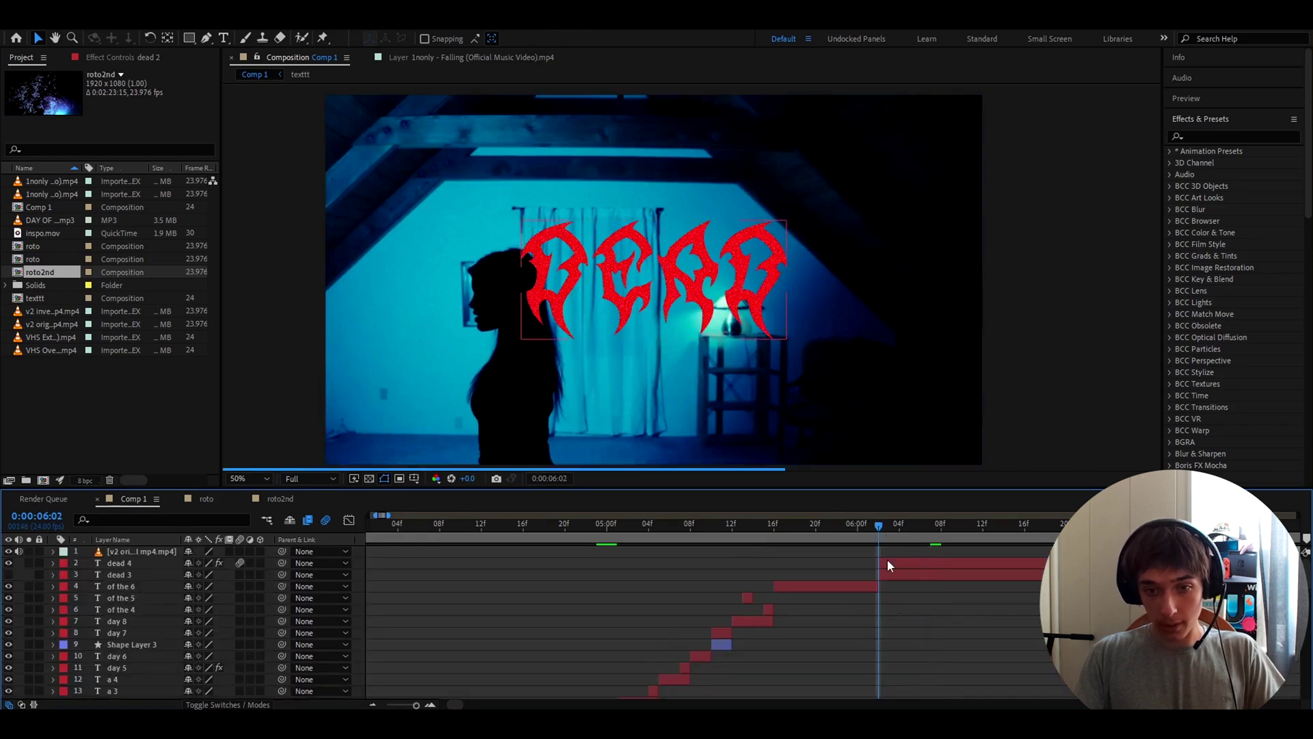
{"action": "left_click", "coordinate": [888, 563]}
{"action": "key", "text": "Delete"}
{"action": "left_click", "coordinate": [890, 564]}
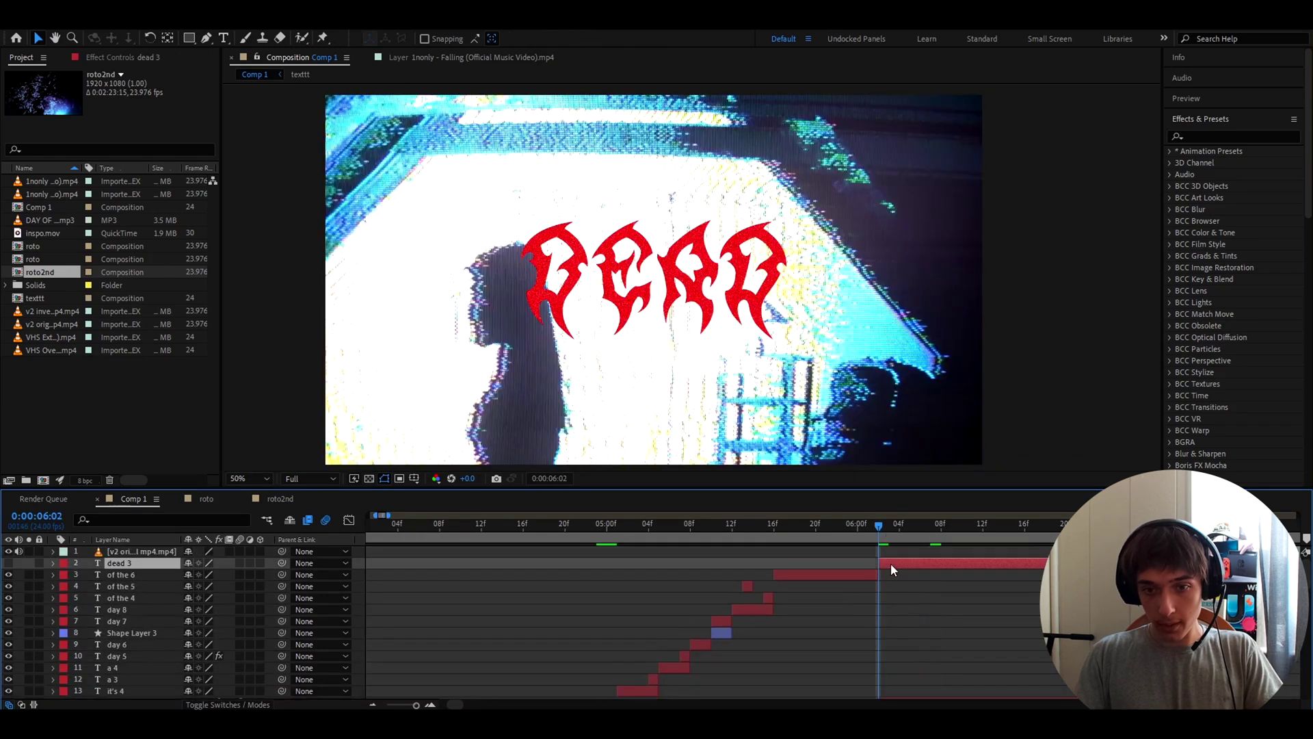
{"action": "key", "text": "Delete"}
Step: Pre-compose the remaining duplicated layers, from "it's 4" up to "of the 6", into one pre-comp
{"action": "left_click_drag", "start_coordinate": [879, 526], "coordinate": [615, 573]}
{"action": "left_click", "coordinate": [624, 676]}
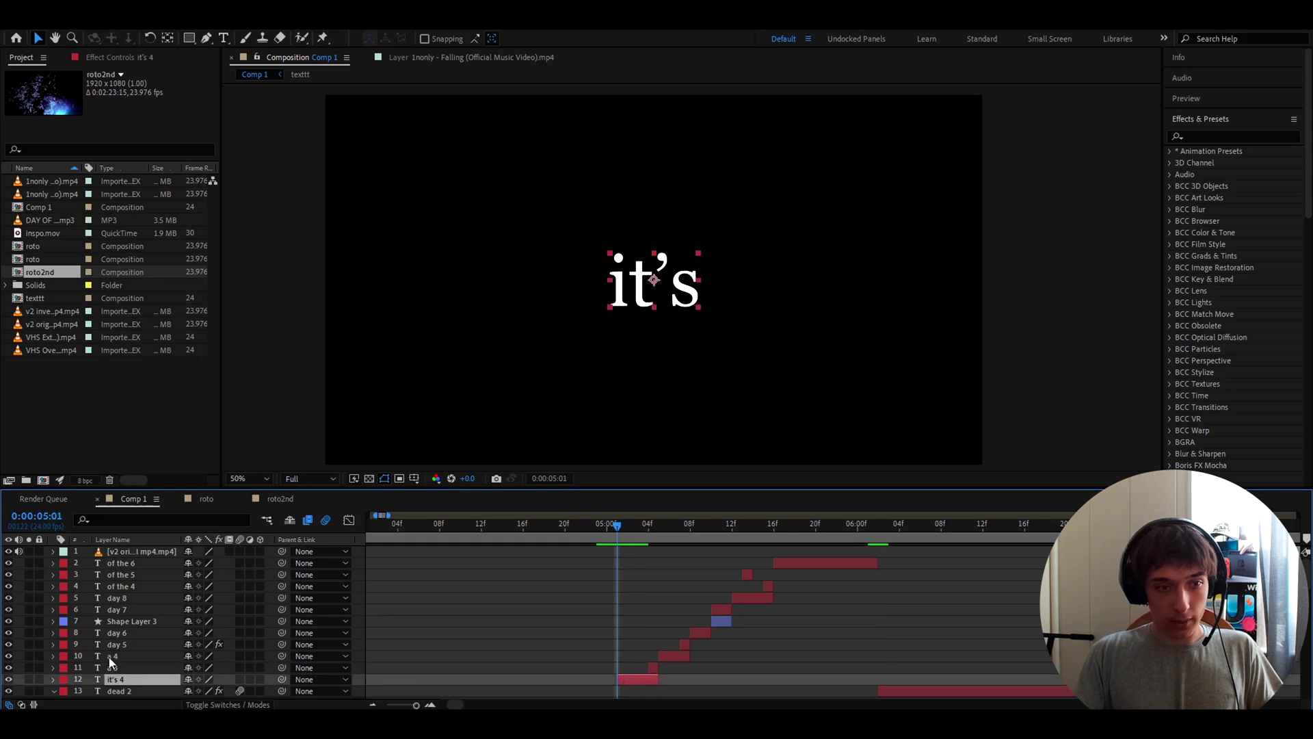
{"action": "left_click", "coordinate": [137, 563], "text": "shift"}
{"action": "right_click", "coordinate": [137, 563]}
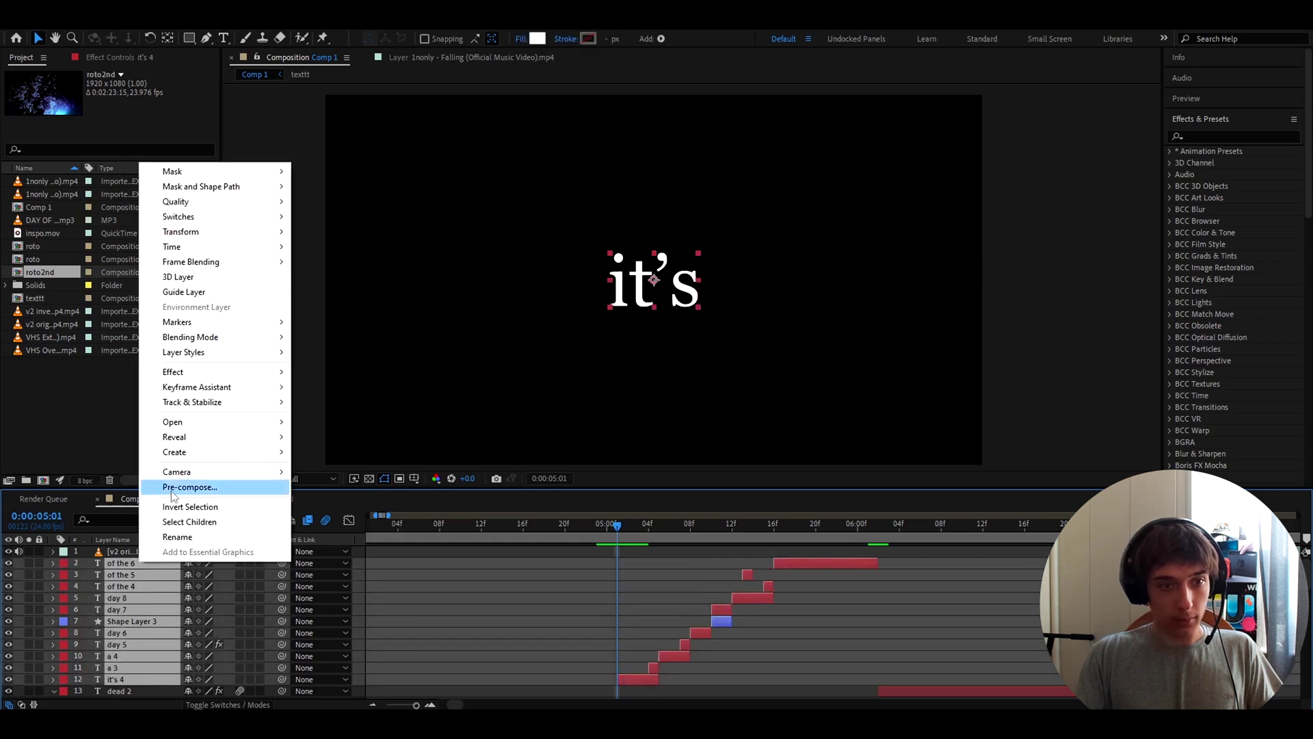
{"action": "left_click", "coordinate": [174, 486]}
{"action": "left_click", "coordinate": [767, 528]}
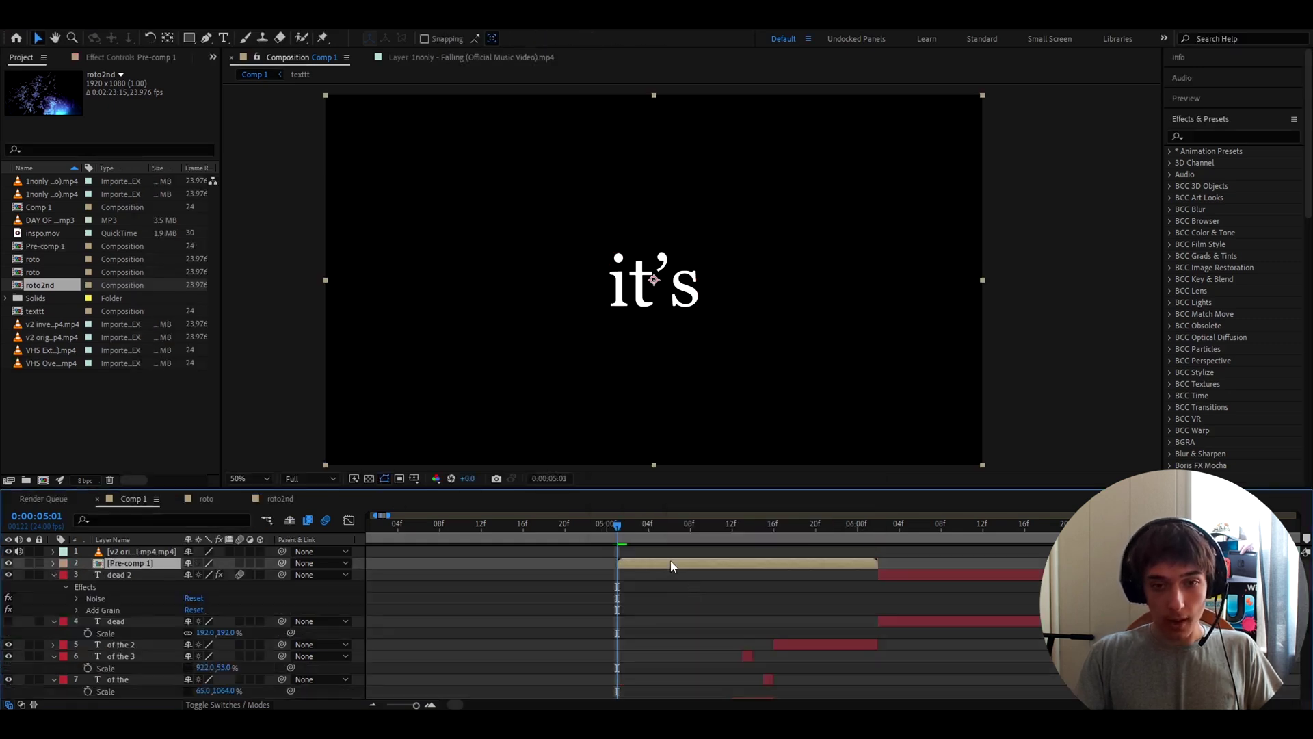
Step: Preview the pre-comp, move it to start at 0:00:06:00, and apply a Fill effect with black as its color
{"action": "key", "text": "space"}
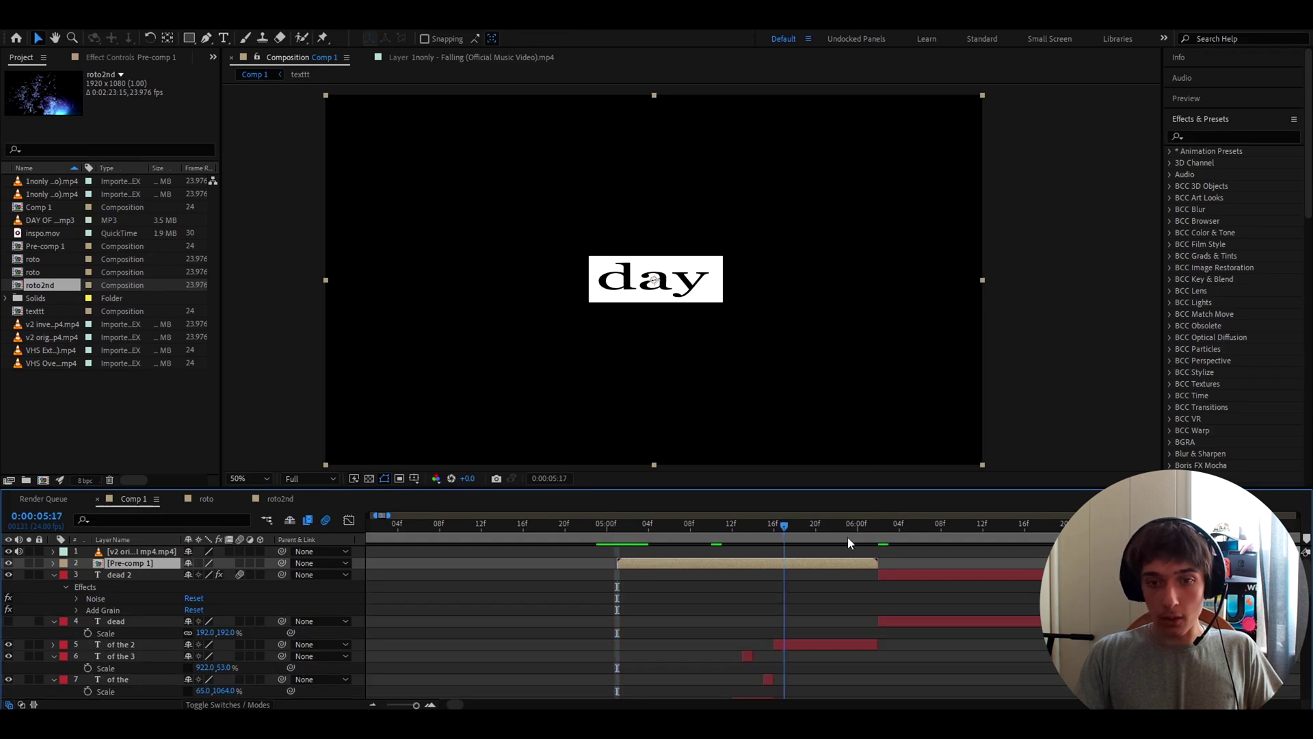
{"action": "left_click_drag", "start_coordinate": [793, 569], "coordinate": [1028, 569]}
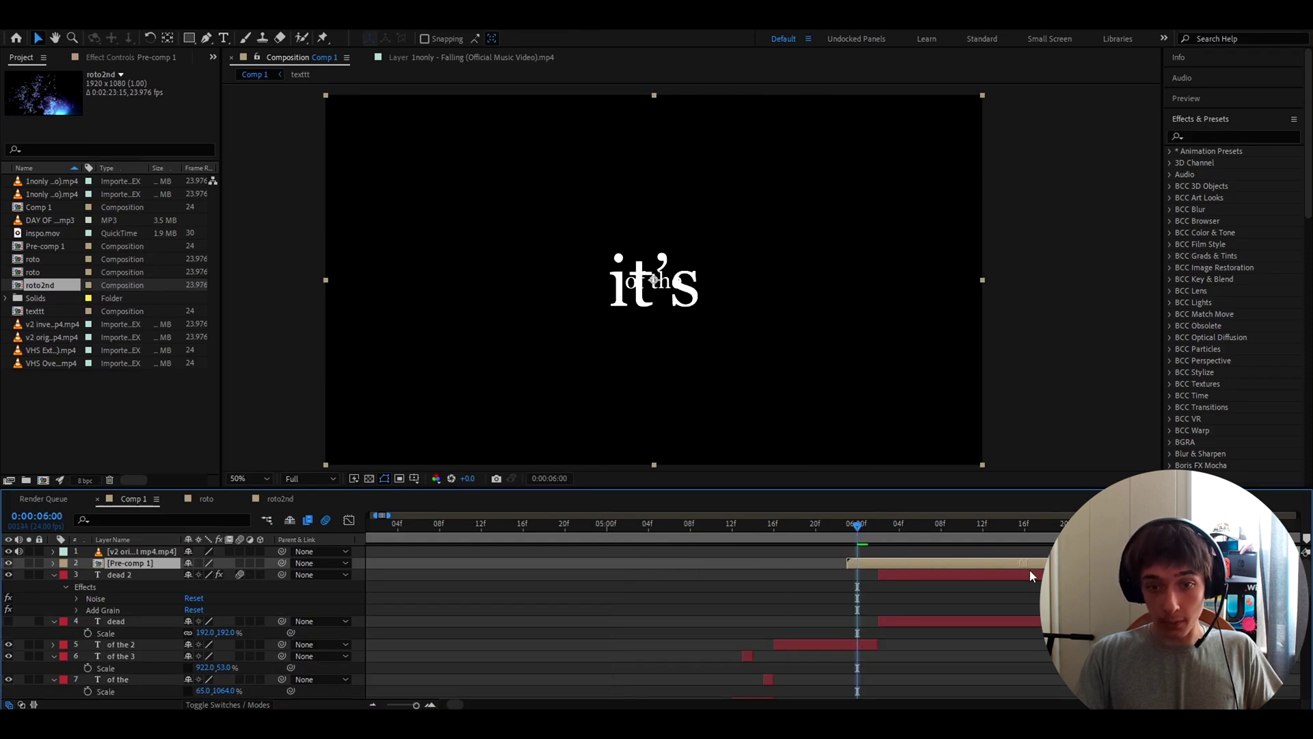
{"action": "key", "text": "ctrl+space"}
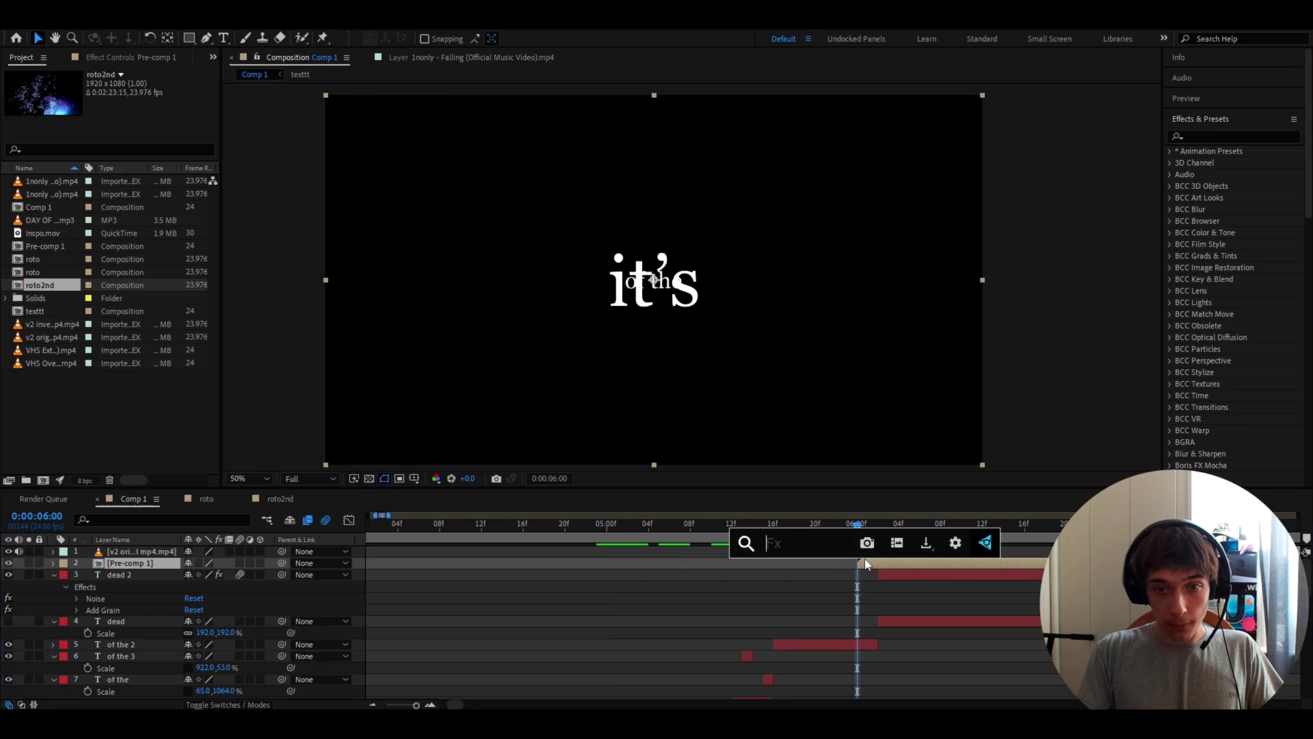
{"action": "type", "text": "fill"}
{"action": "key", "text": "Return"}
{"action": "left_click", "coordinate": [128, 121]}
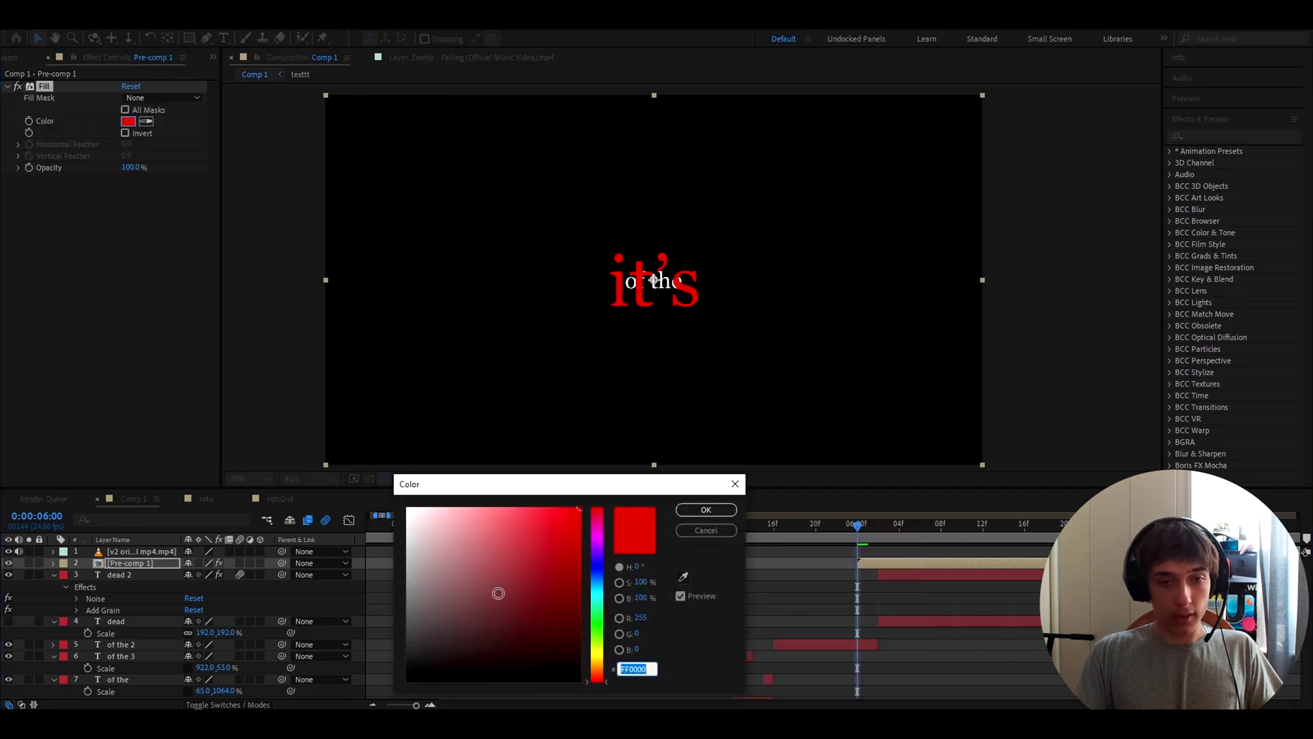
{"action": "left_click_drag", "start_coordinate": [499, 593], "coordinate": [581, 681]}
{"action": "key", "text": "Return"}
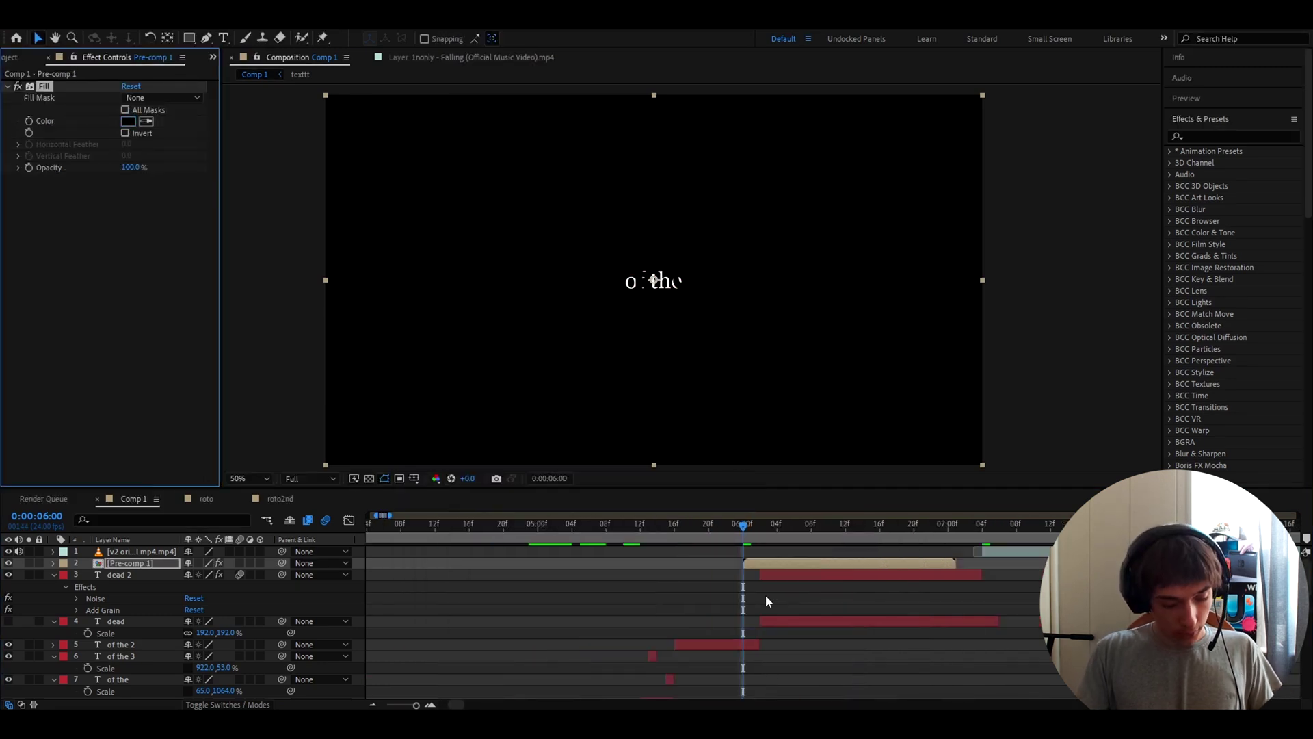
Step: Enable time remapping on the pre-comp, move its end keyframe to 0:00:06:08, and trim the layer's end there
{"action": "key", "text": "ctrl+alt+t"}
{"action": "left_click_drag", "start_coordinate": [955, 563], "coordinate": [1015, 567]}
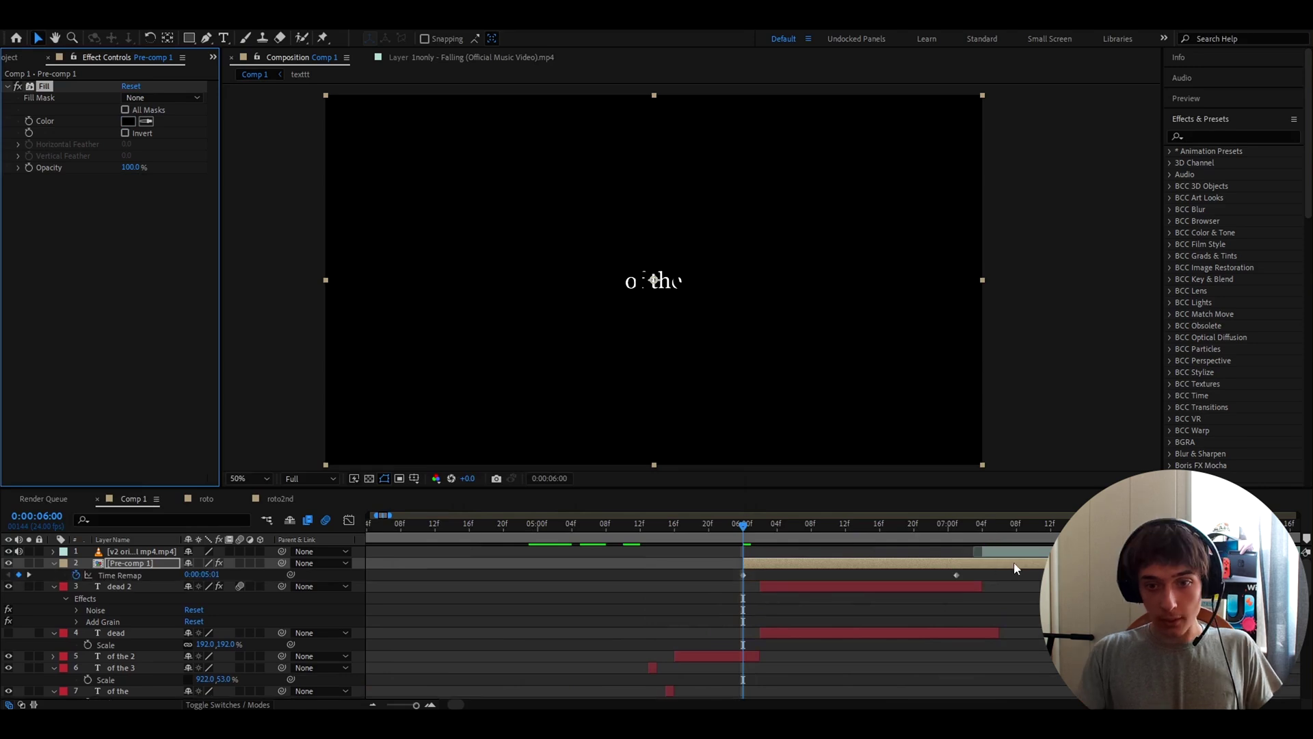
{"action": "scroll", "coordinate": [980, 569], "scroll_direction": "up", "scroll_amount": 1}
{"action": "left_click_drag", "start_coordinate": [932, 575], "coordinate": [827, 576]}
{"action": "left_click_drag", "start_coordinate": [641, 577], "coordinate": [643, 570]}
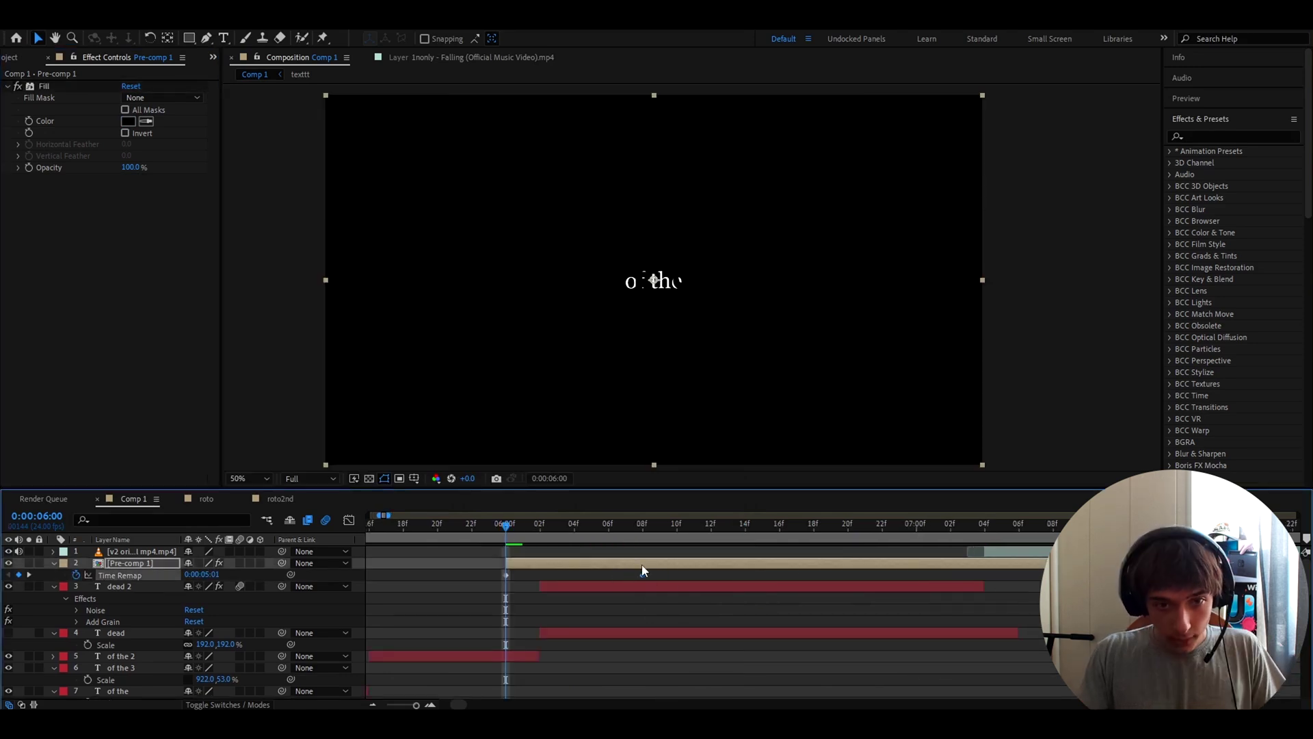
{"action": "left_click_drag", "start_coordinate": [508, 526], "coordinate": [651, 525]}
{"action": "key", "text": "alt+]"}
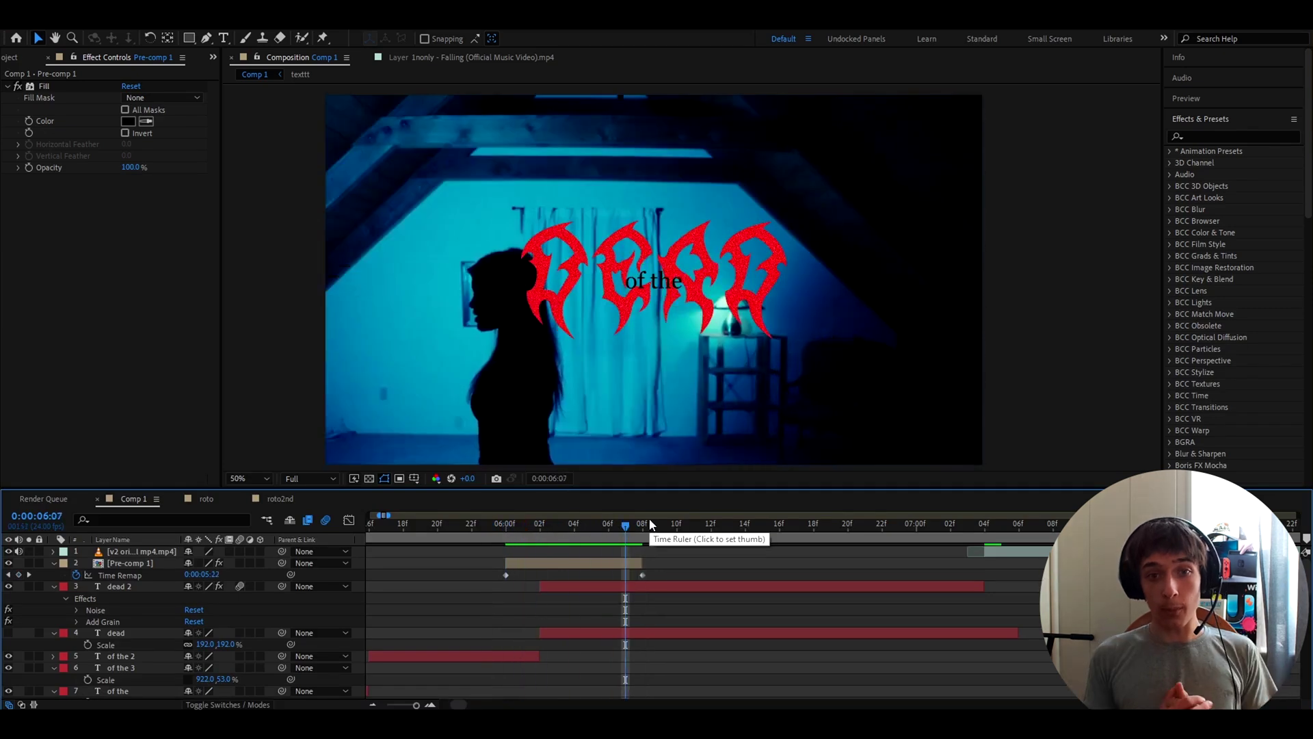